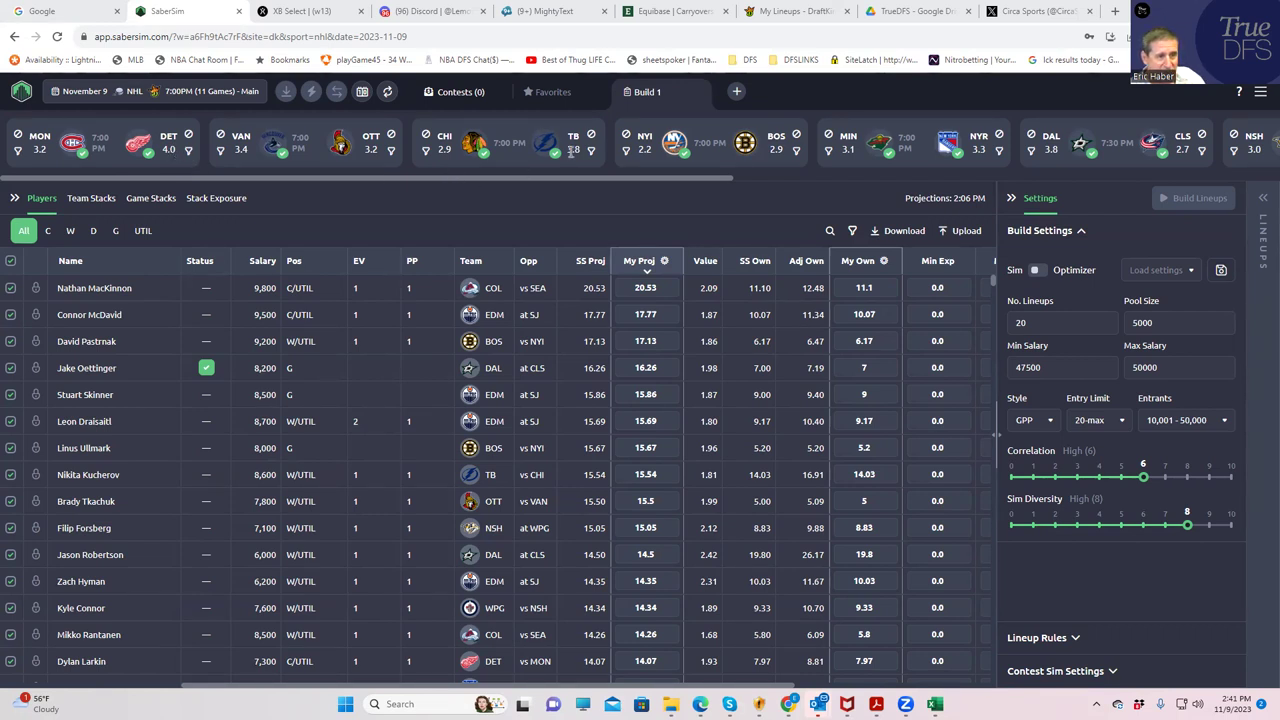
Step: Look through all the games in the November 9 NHL main slate, from MON–DET to EDM–SJ
{"action": "left_click_drag", "start_coordinate": [696, 177], "coordinate": [1252, 180]}
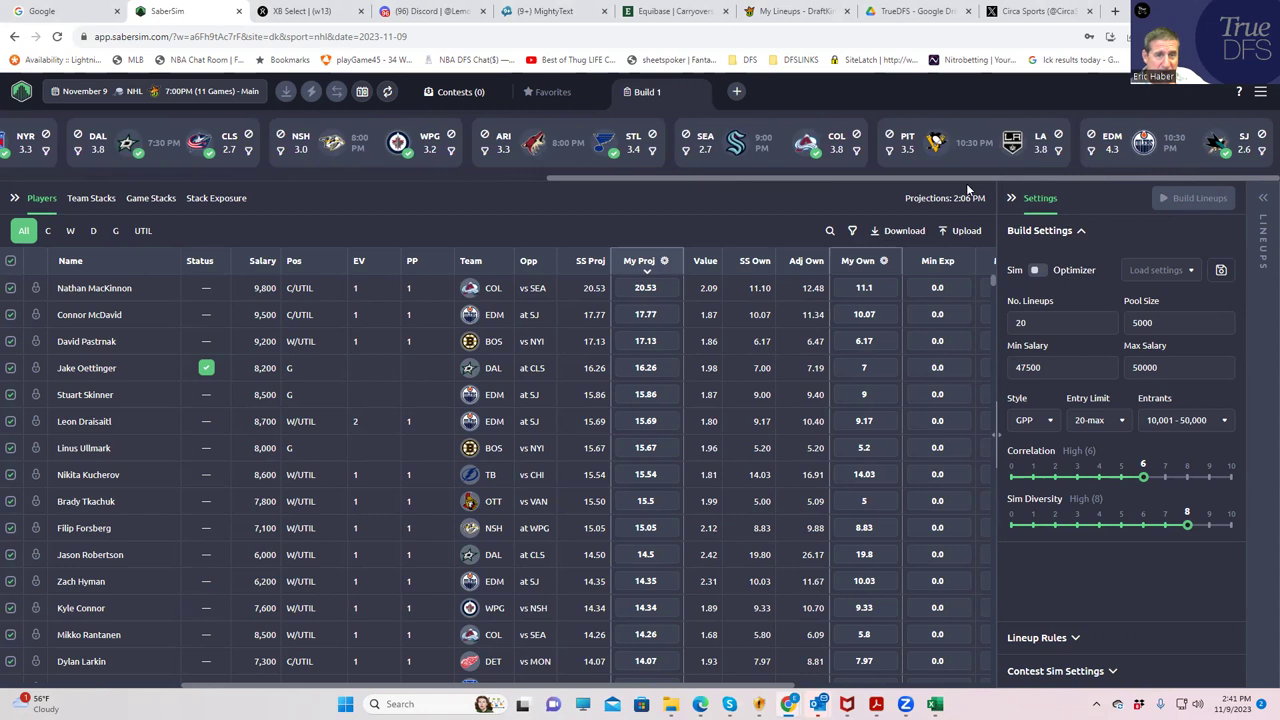
{"action": "left_click_drag", "start_coordinate": [965, 174], "coordinate": [374, 164]}
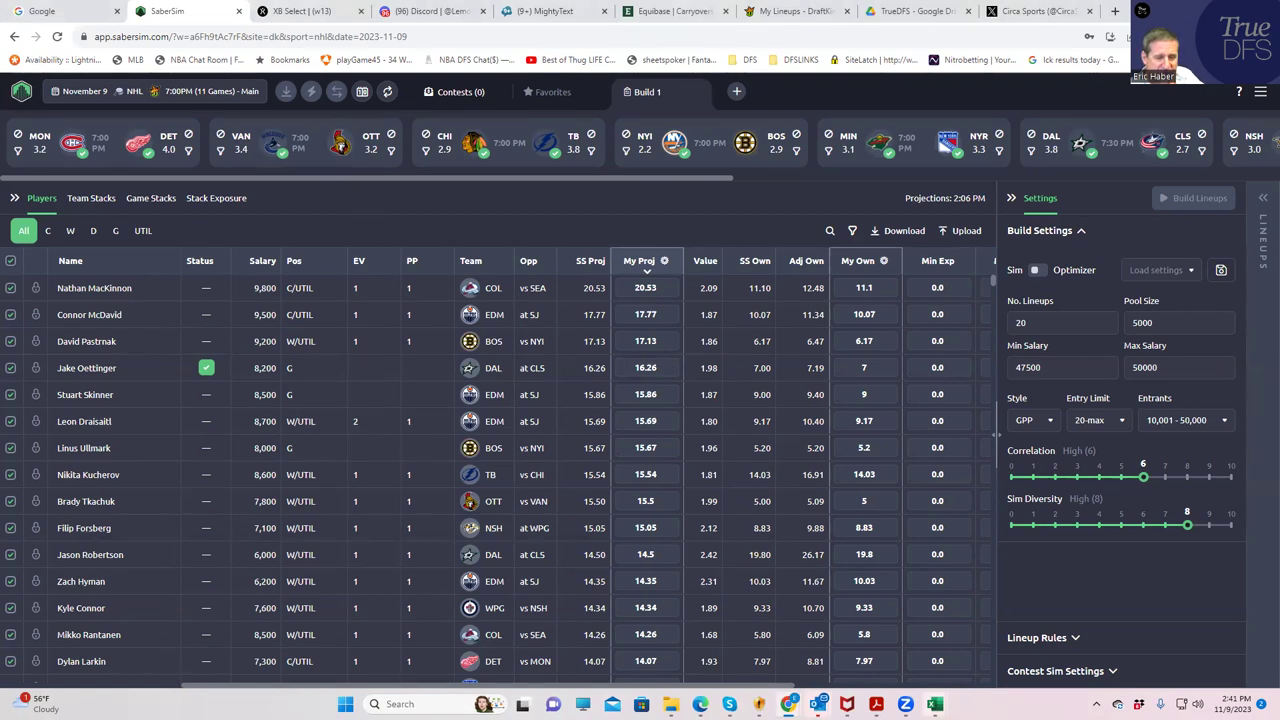
Step: Switch to the NHLDK_Proj workbook in Excel and maximize its window
{"action": "mouse_move", "coordinate": [934, 704]}
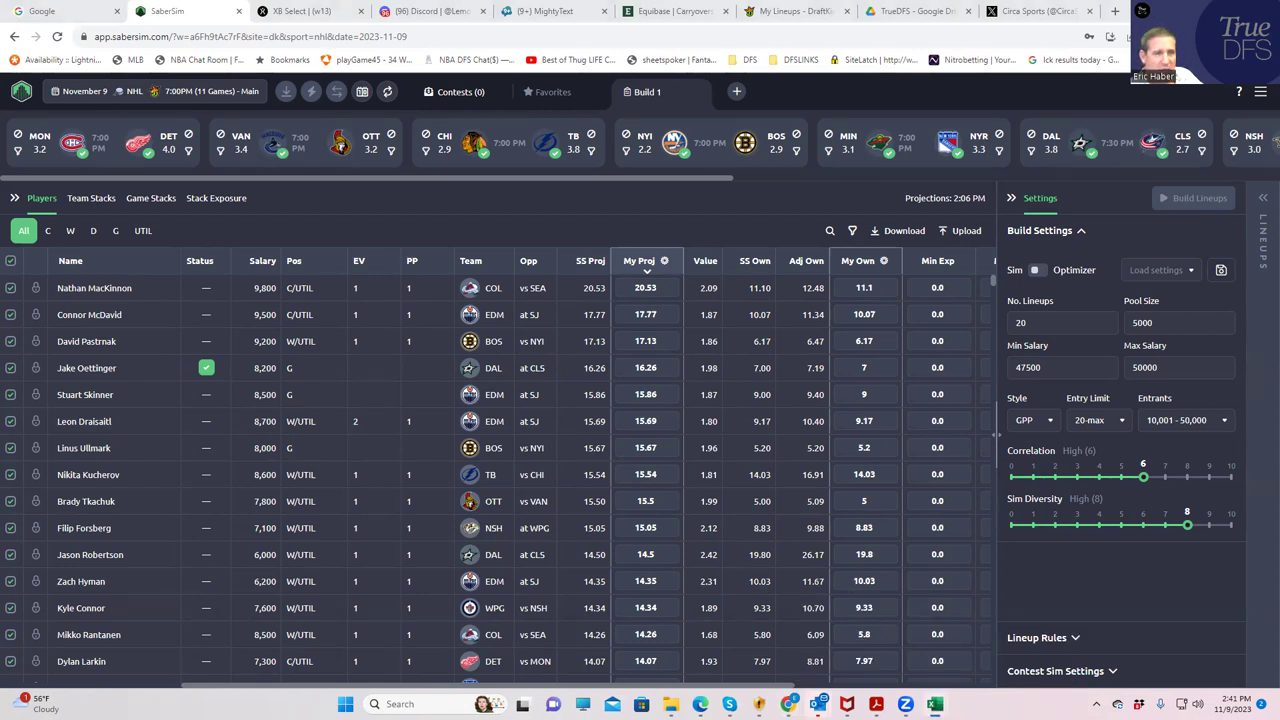
{"action": "key", "text": "alt+Tab"}
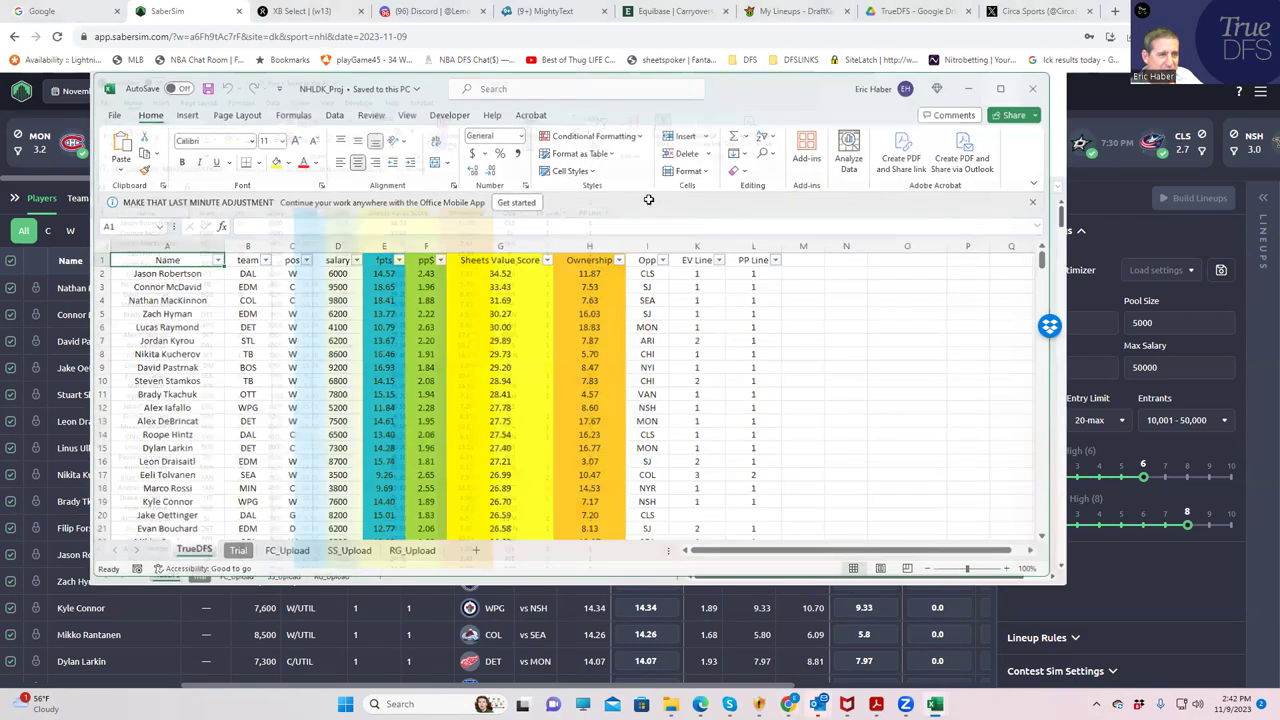
{"action": "left_click", "coordinate": [997, 92]}
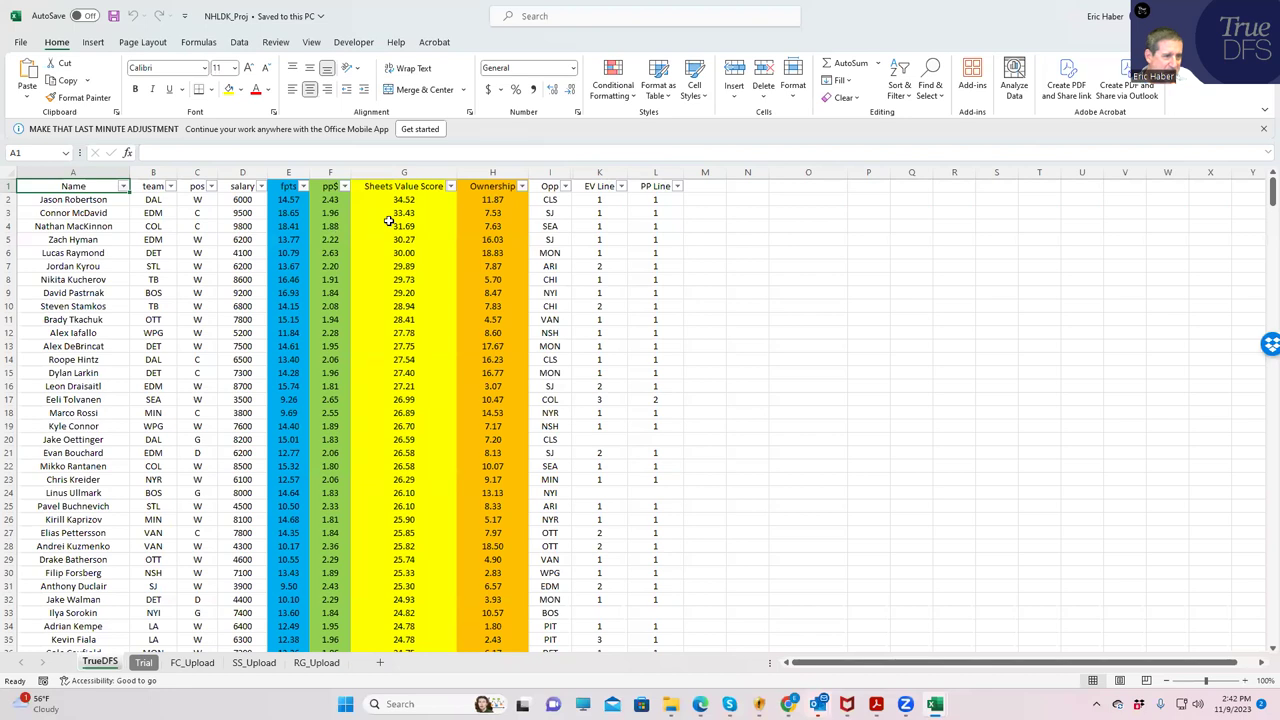
Step: Examine the Sheets Value Score column alongside the pp$, salary and fpts values of the highest-ranked players
{"action": "left_click_drag", "start_coordinate": [410, 200], "coordinate": [410, 535]}
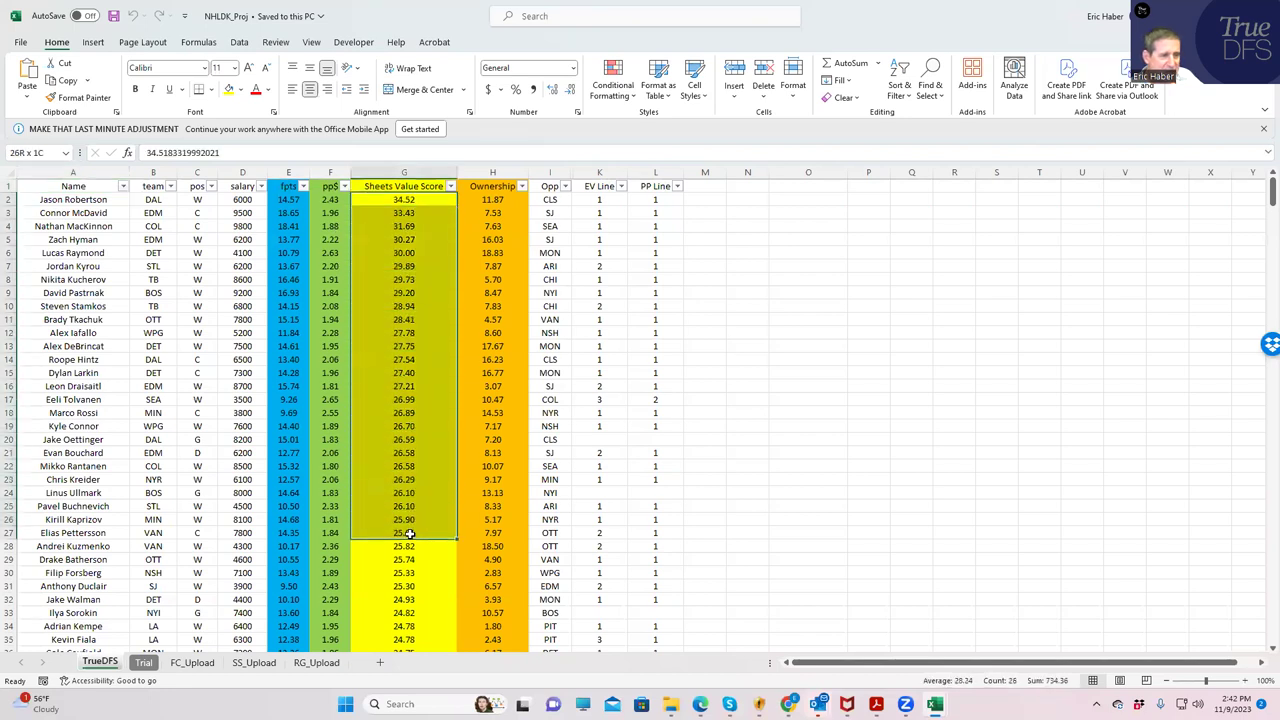
{"action": "left_click", "coordinate": [414, 224]}
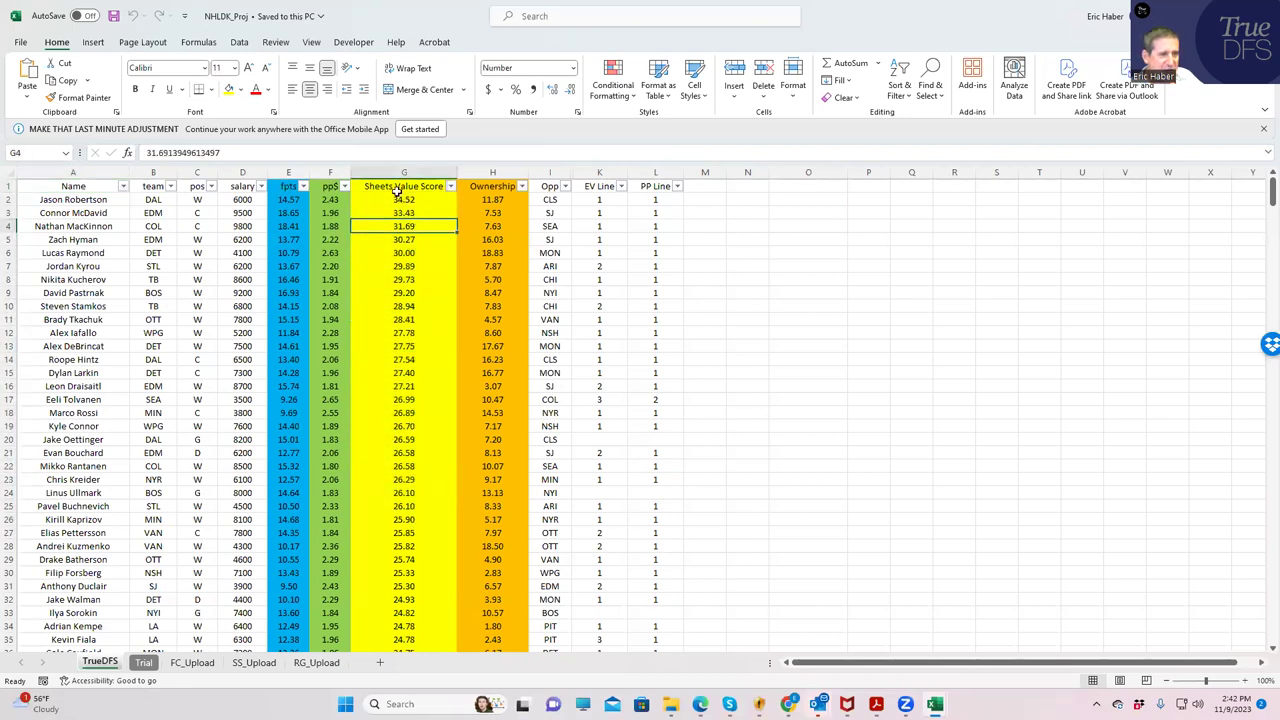
{"action": "left_click", "coordinate": [395, 172]}
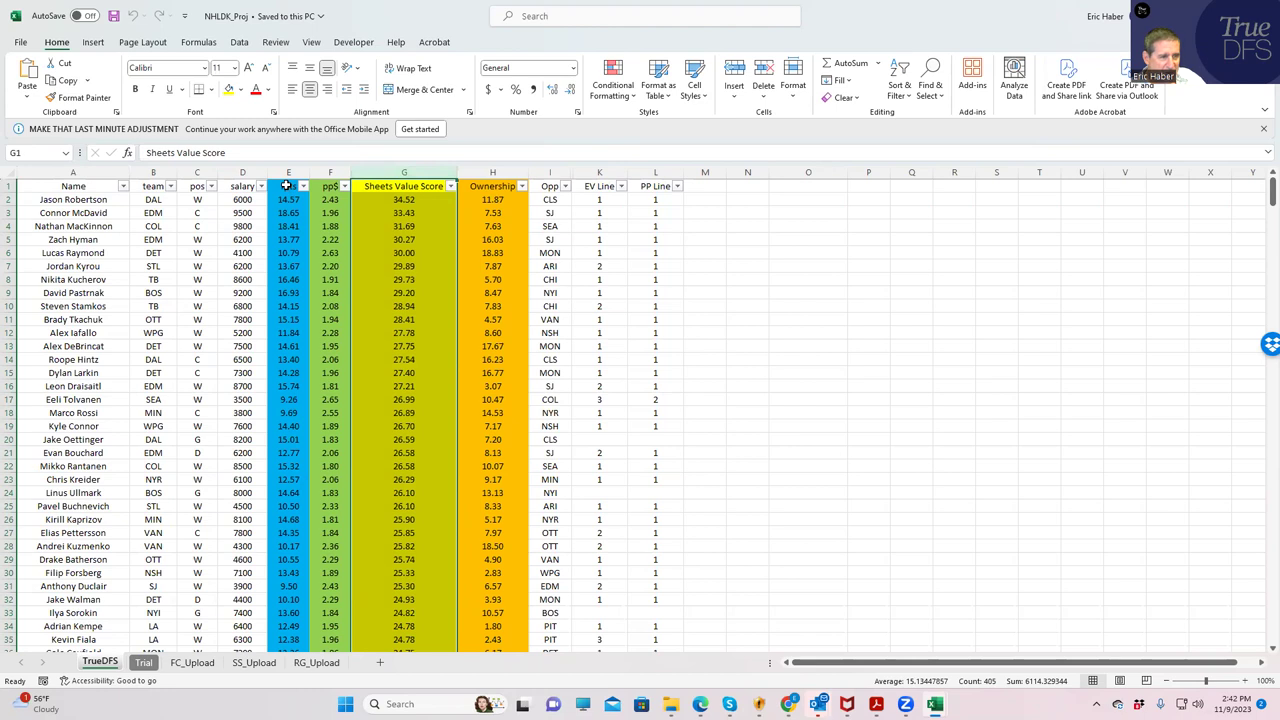
{"action": "left_click", "coordinate": [325, 186]}
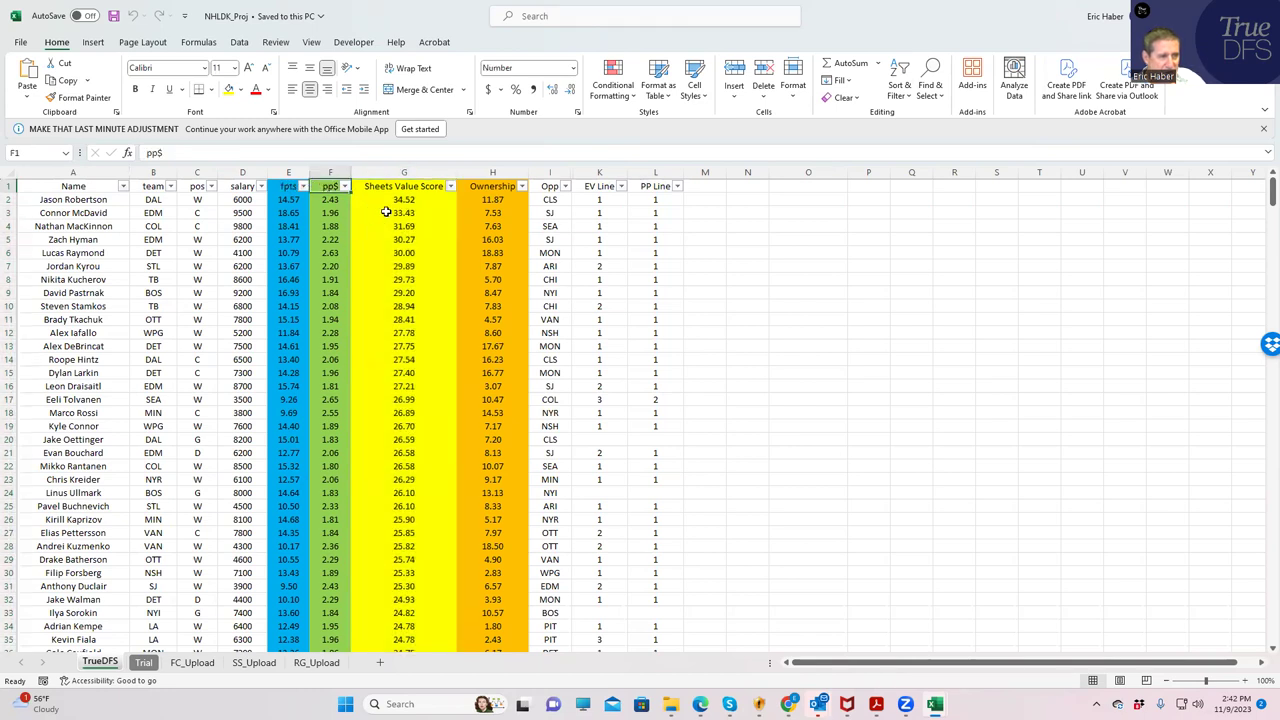
{"action": "left_click", "coordinate": [397, 200]}
{"action": "left_click", "coordinate": [318, 199]}
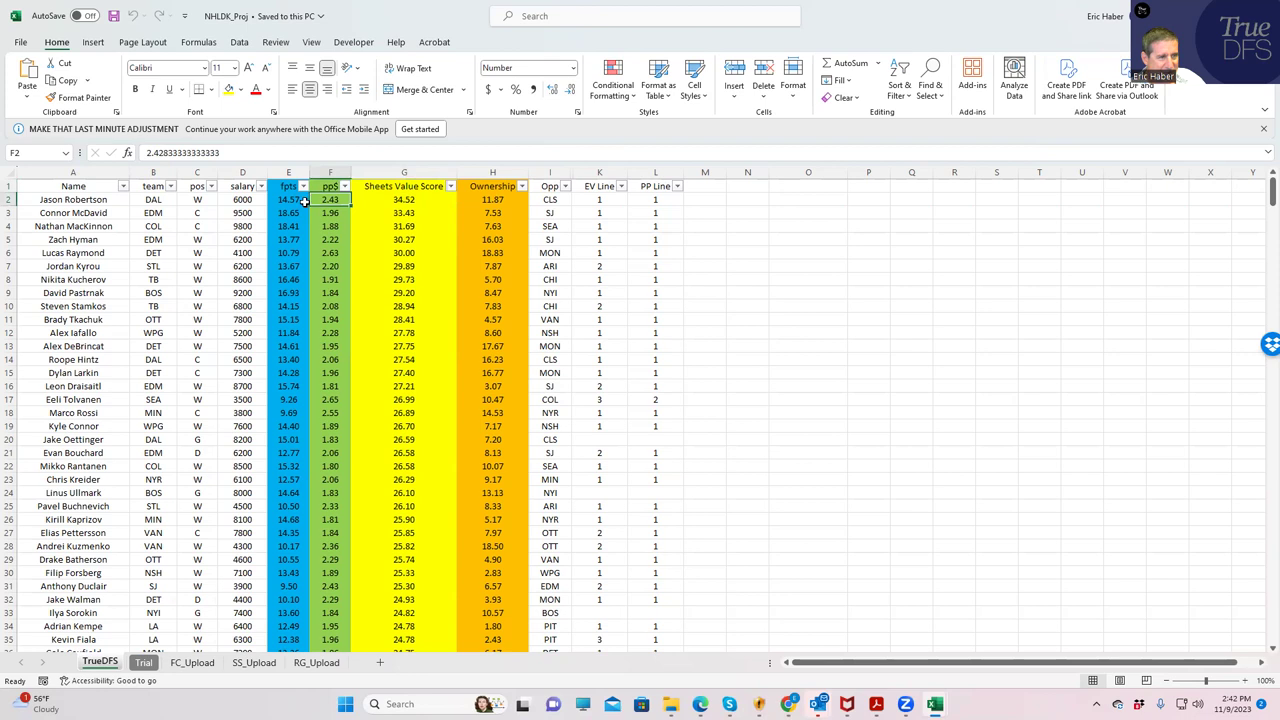
{"action": "left_click", "coordinate": [248, 202]}
{"action": "left_click", "coordinate": [285, 200]}
{"action": "left_click", "coordinate": [285, 228]}
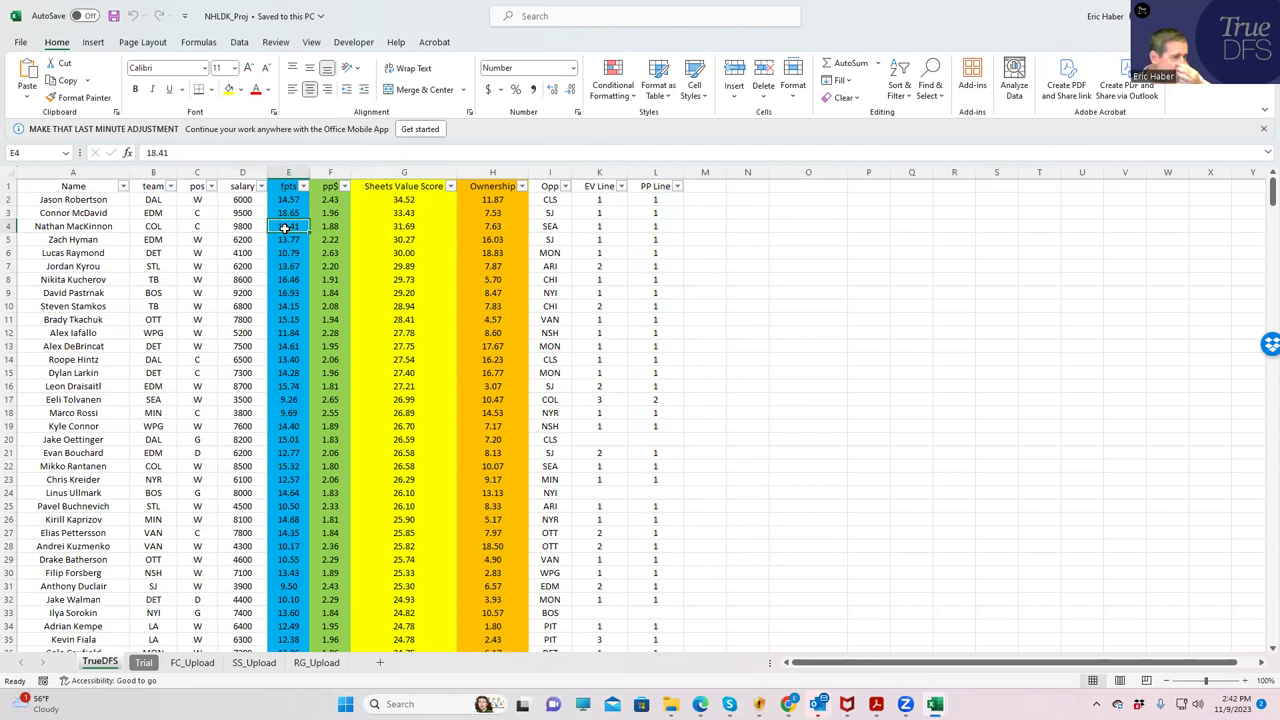
{"action": "left_click", "coordinate": [286, 201]}
{"action": "left_click", "coordinate": [288, 238]}
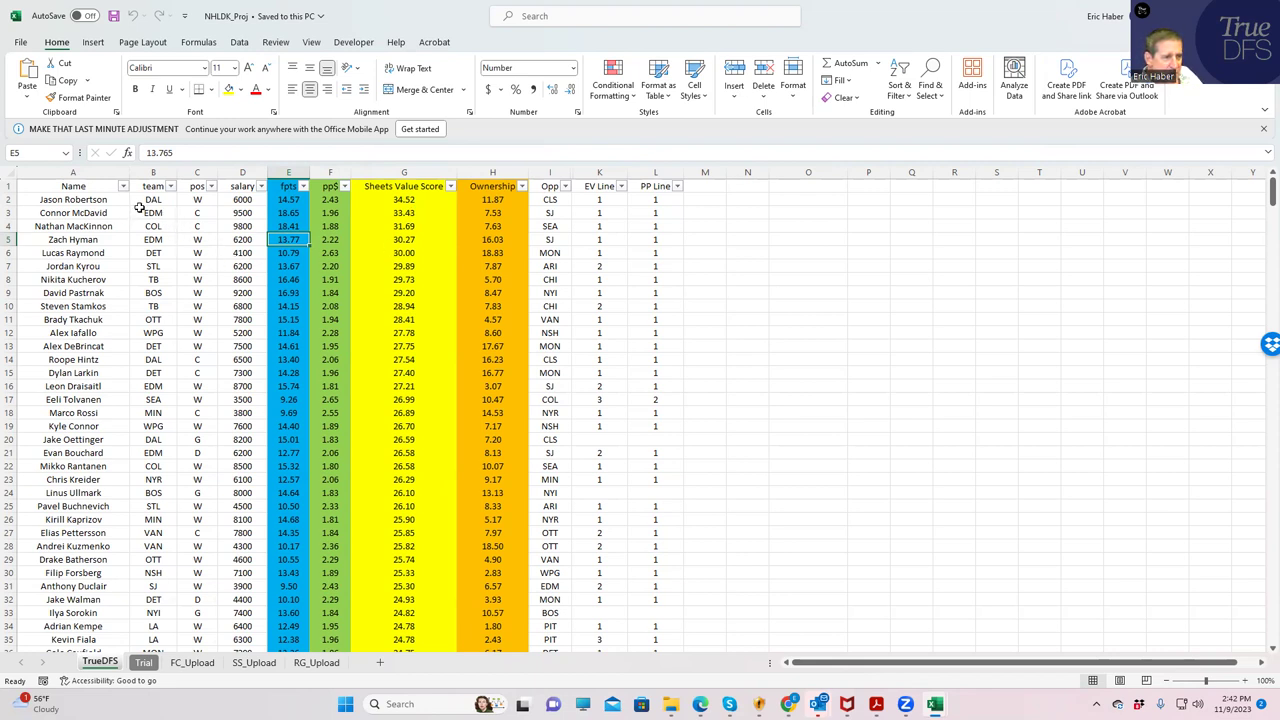
Step: Review the names and teams of the top-ranked players, and check Lucas Raymond's salary and ownership
{"action": "left_click_drag", "start_coordinate": [86, 200], "coordinate": [170, 600]}
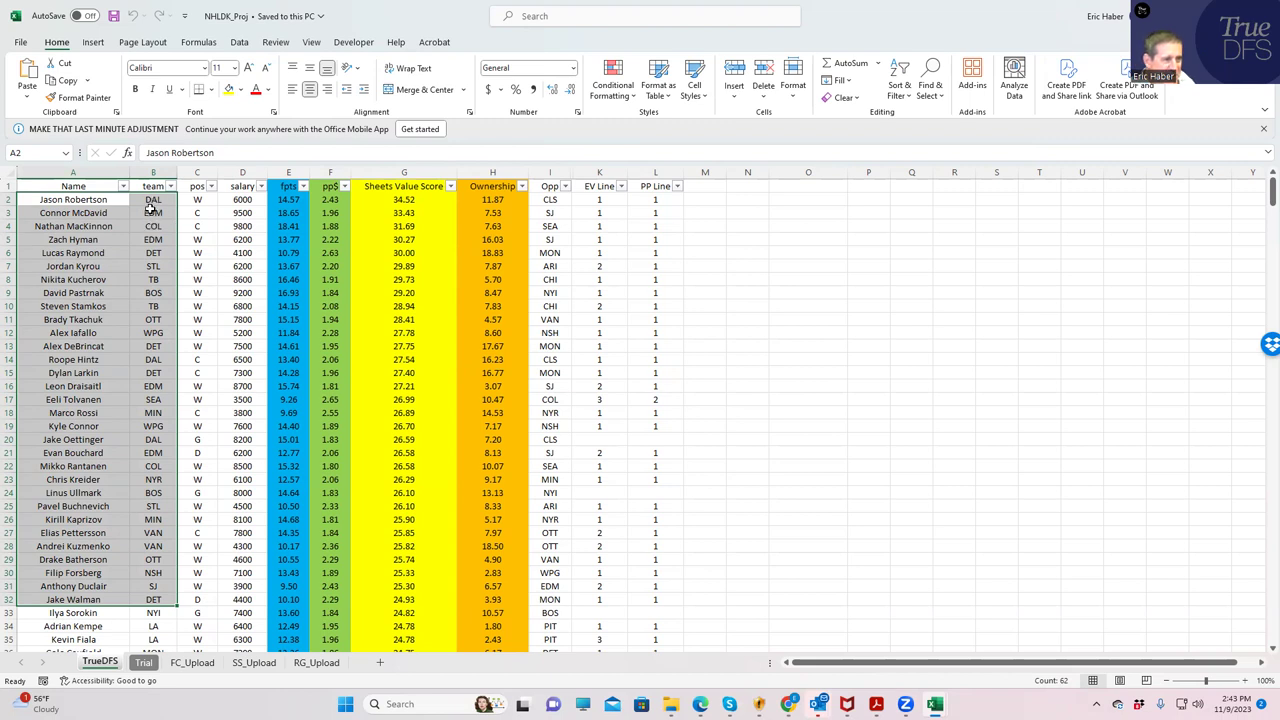
{"action": "left_click", "coordinate": [237, 253]}
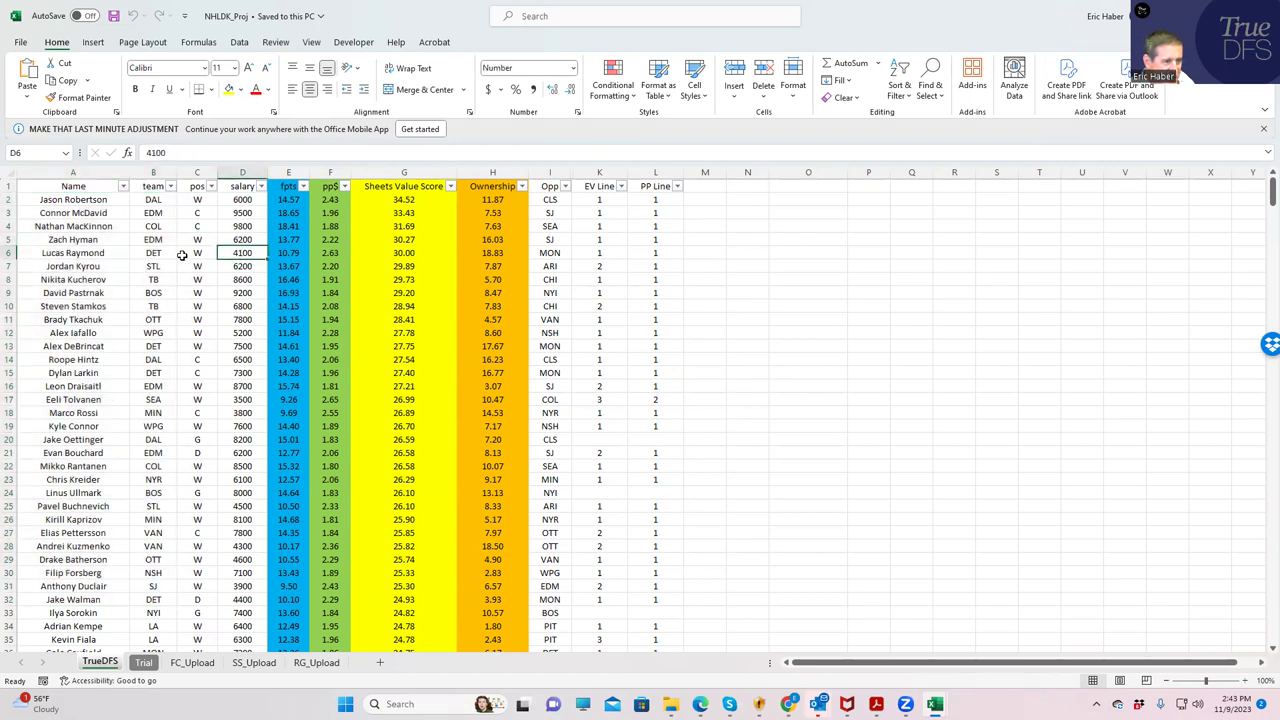
{"action": "left_click", "coordinate": [484, 253]}
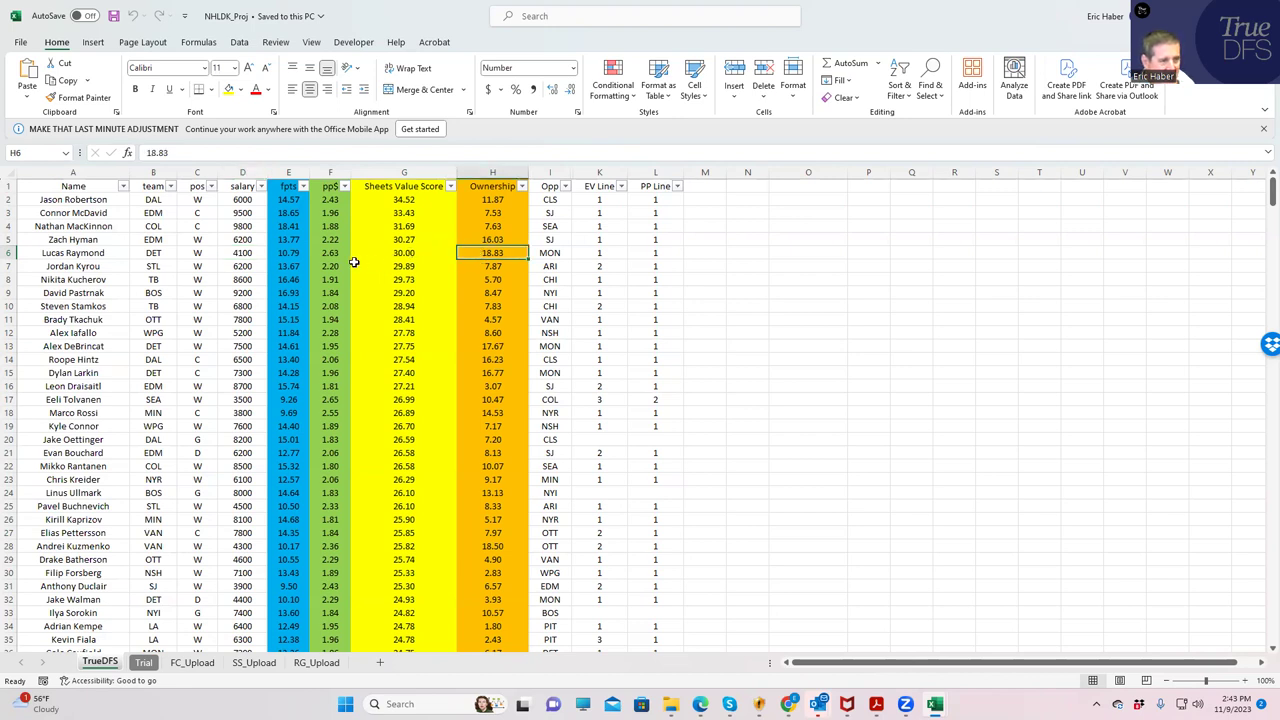
{"action": "left_click", "coordinate": [231, 254]}
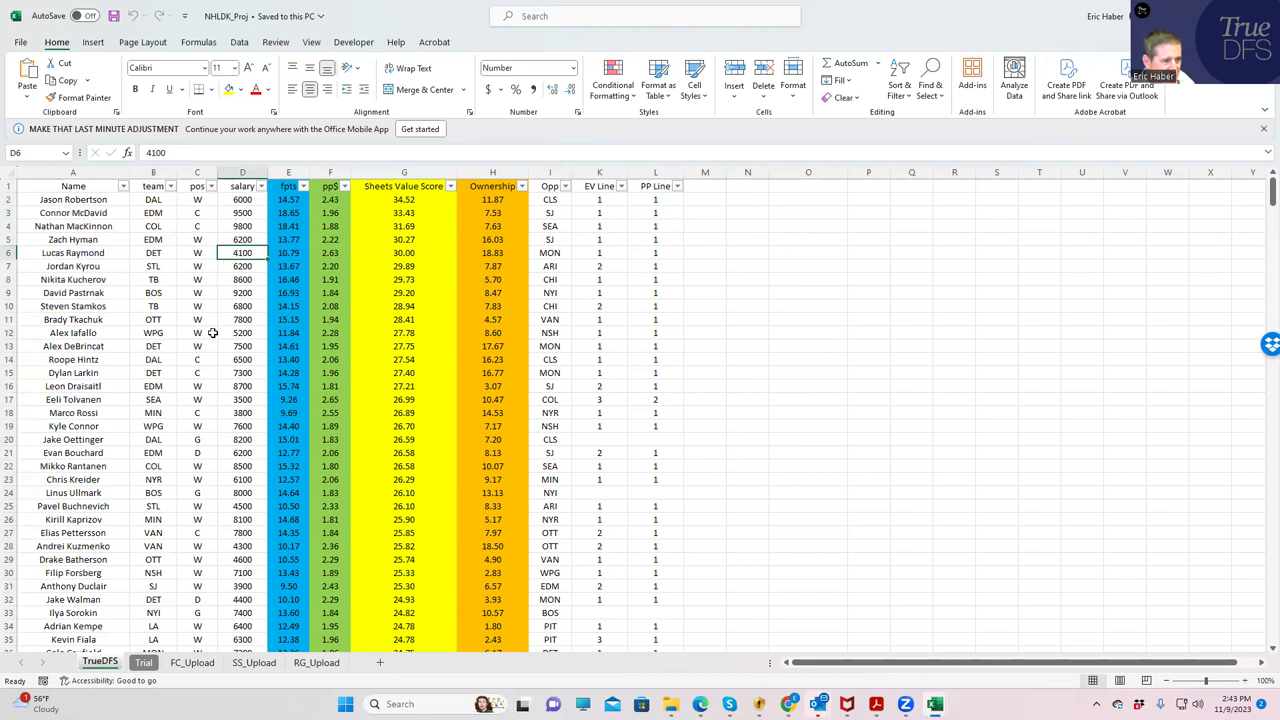
Step: Examine the Edmonton players among the top values and compare their EV Line and PP Line assignments
{"action": "left_click", "coordinate": [157, 213]}
{"action": "left_click", "coordinate": [157, 241]}
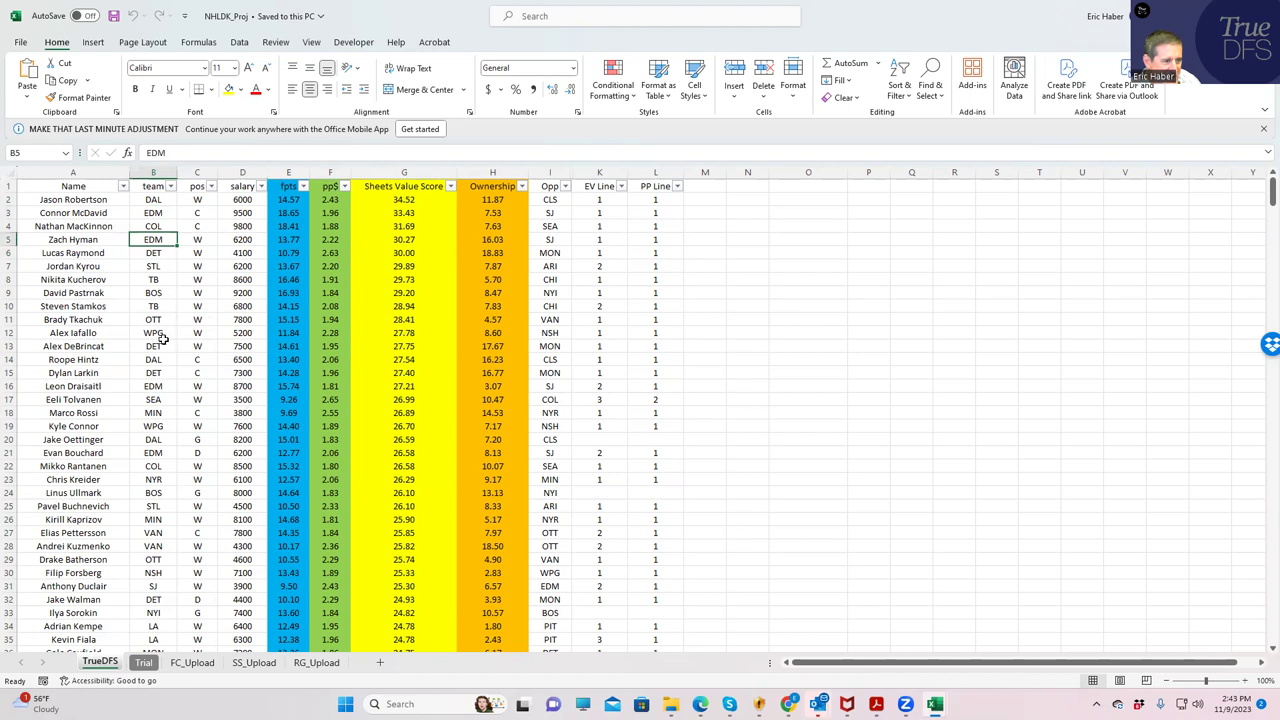
{"action": "left_click", "coordinate": [149, 386]}
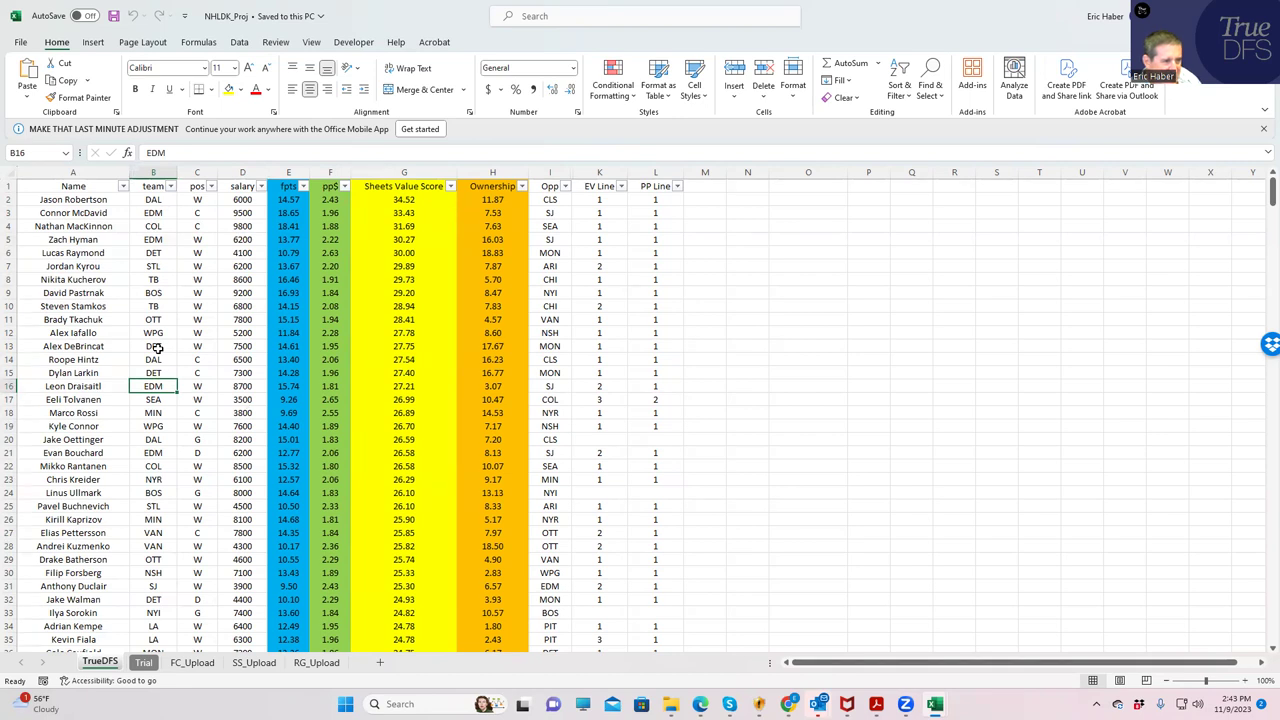
{"action": "left_click", "coordinate": [152, 453]}
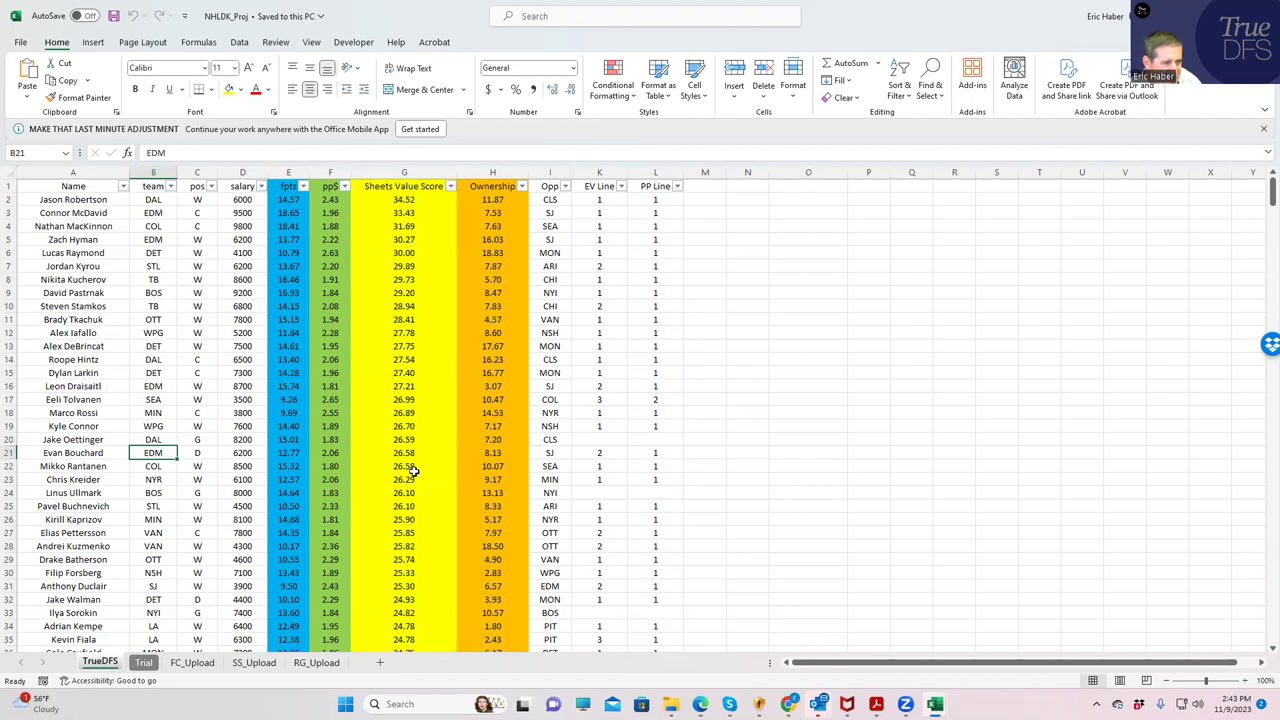
{"action": "left_click", "coordinate": [594, 454]}
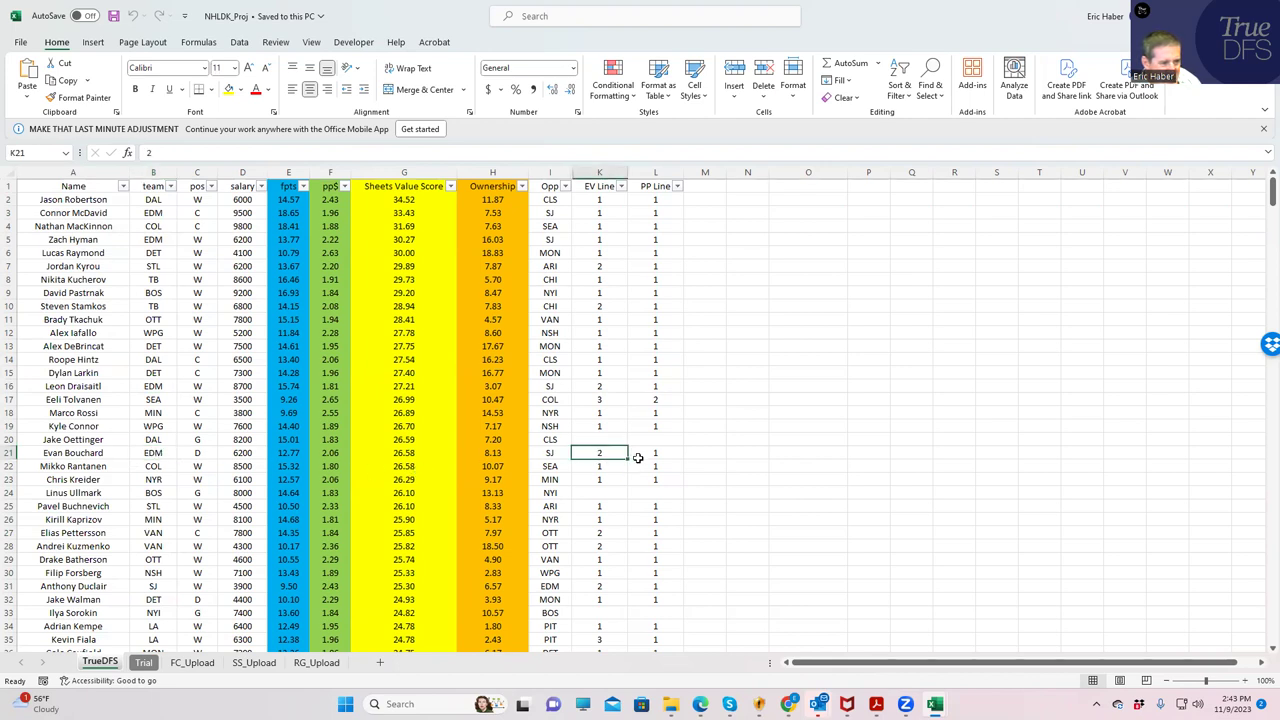
{"action": "left_click", "coordinate": [652, 454]}
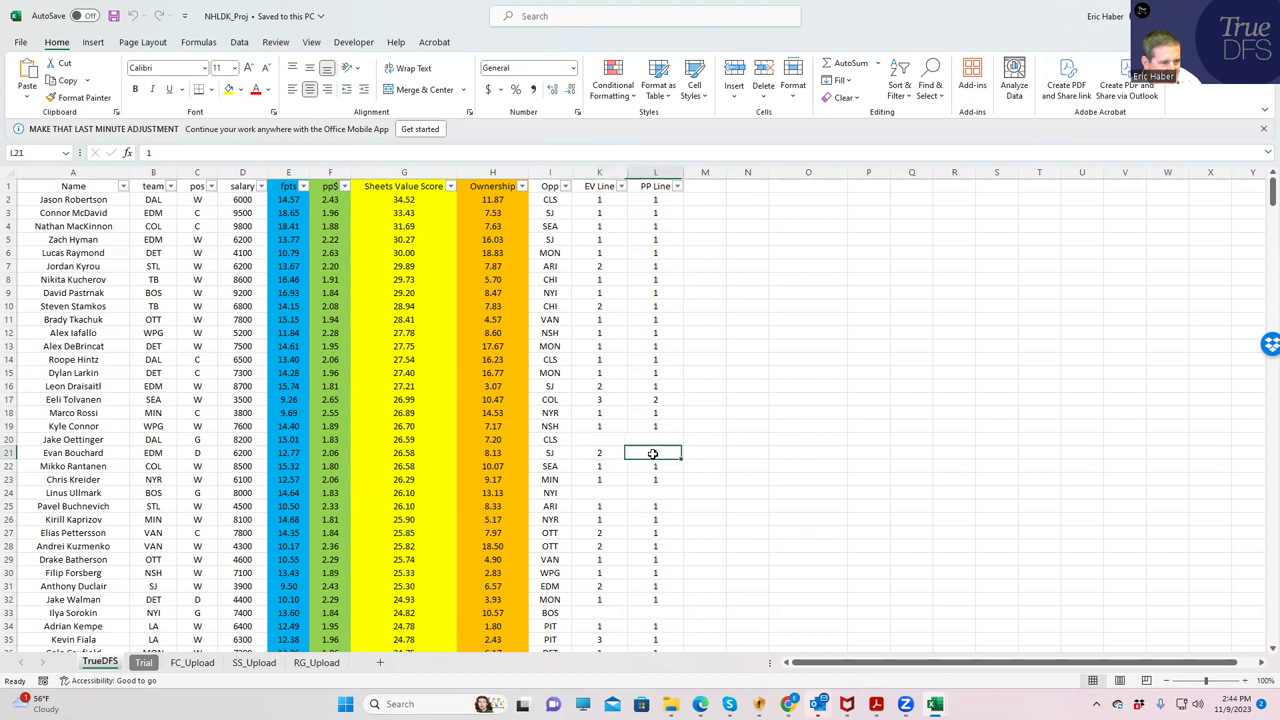
{"action": "left_click", "coordinate": [605, 386]}
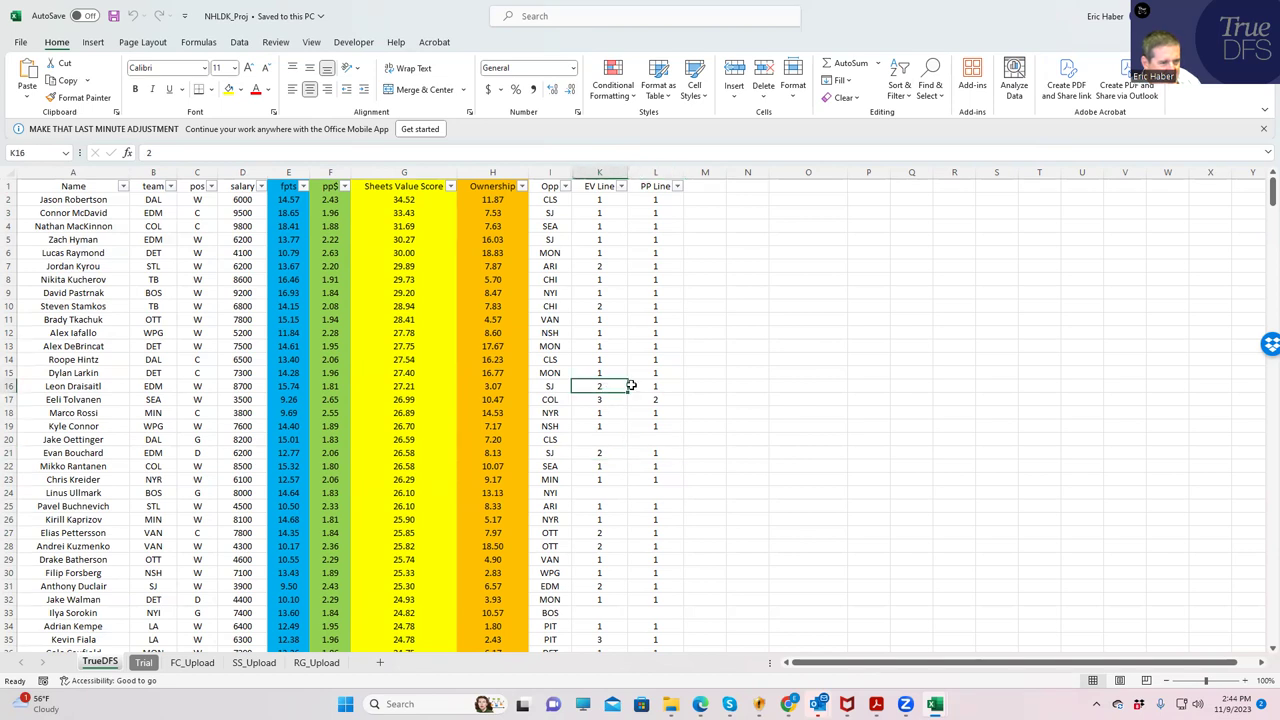
{"action": "left_click", "coordinate": [655, 386]}
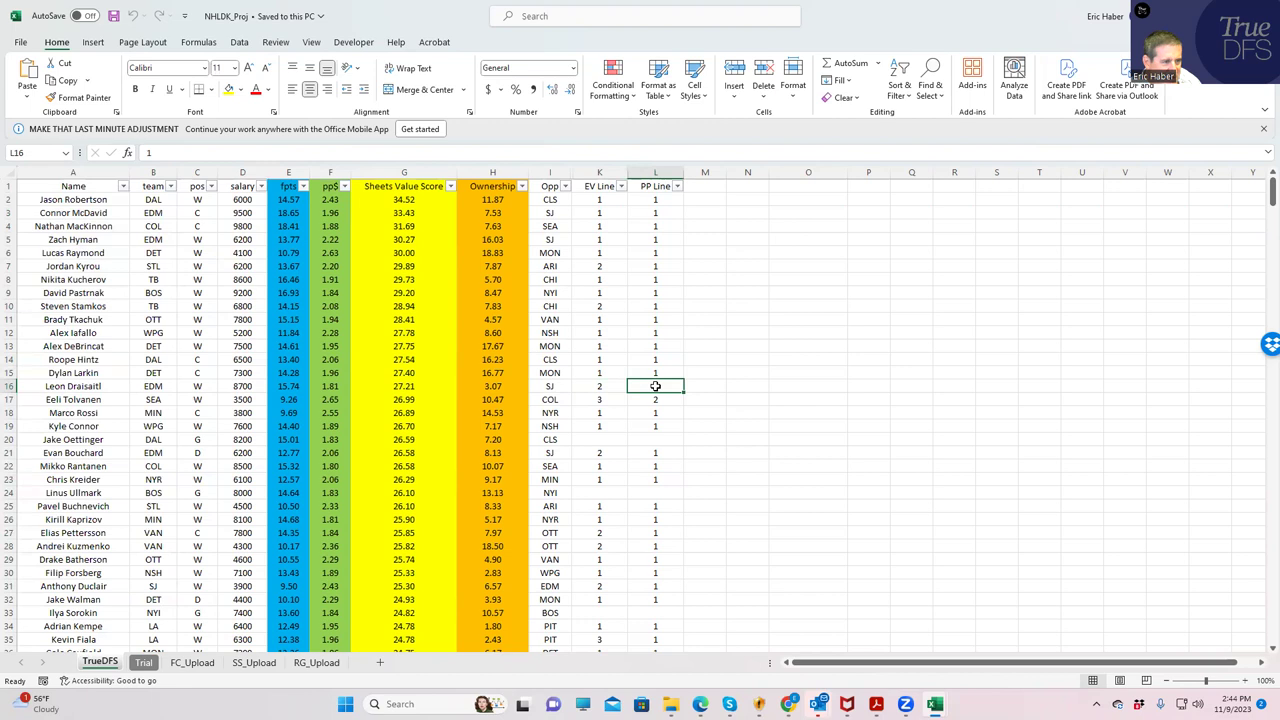
{"action": "left_click", "coordinate": [605, 240]}
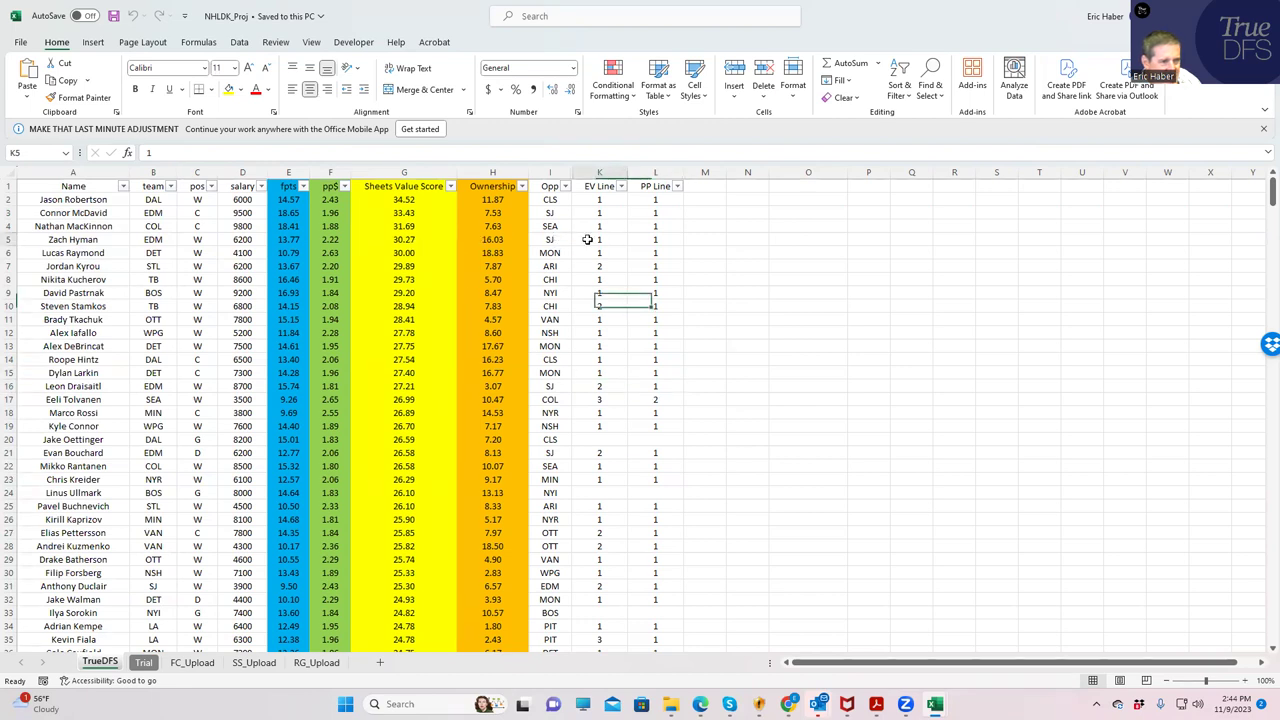
{"action": "left_click", "coordinate": [669, 240]}
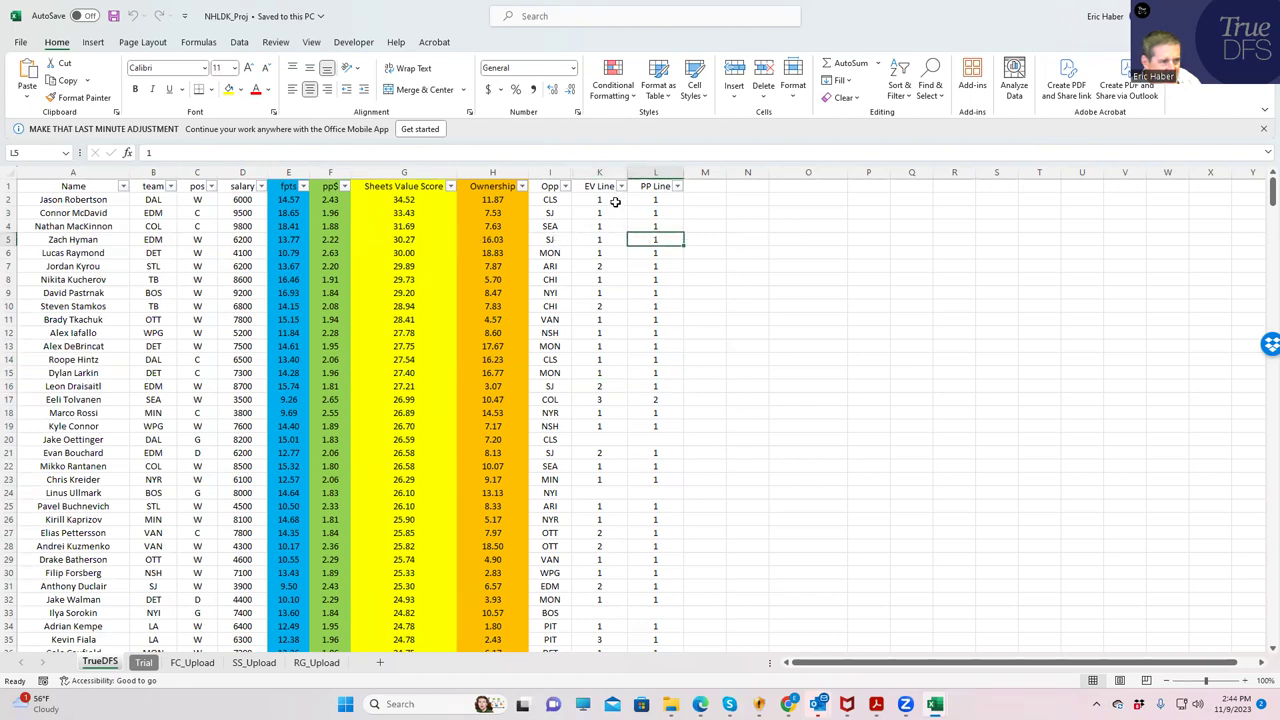
{"action": "left_click", "coordinate": [614, 213]}
{"action": "left_click", "coordinate": [643, 219]}
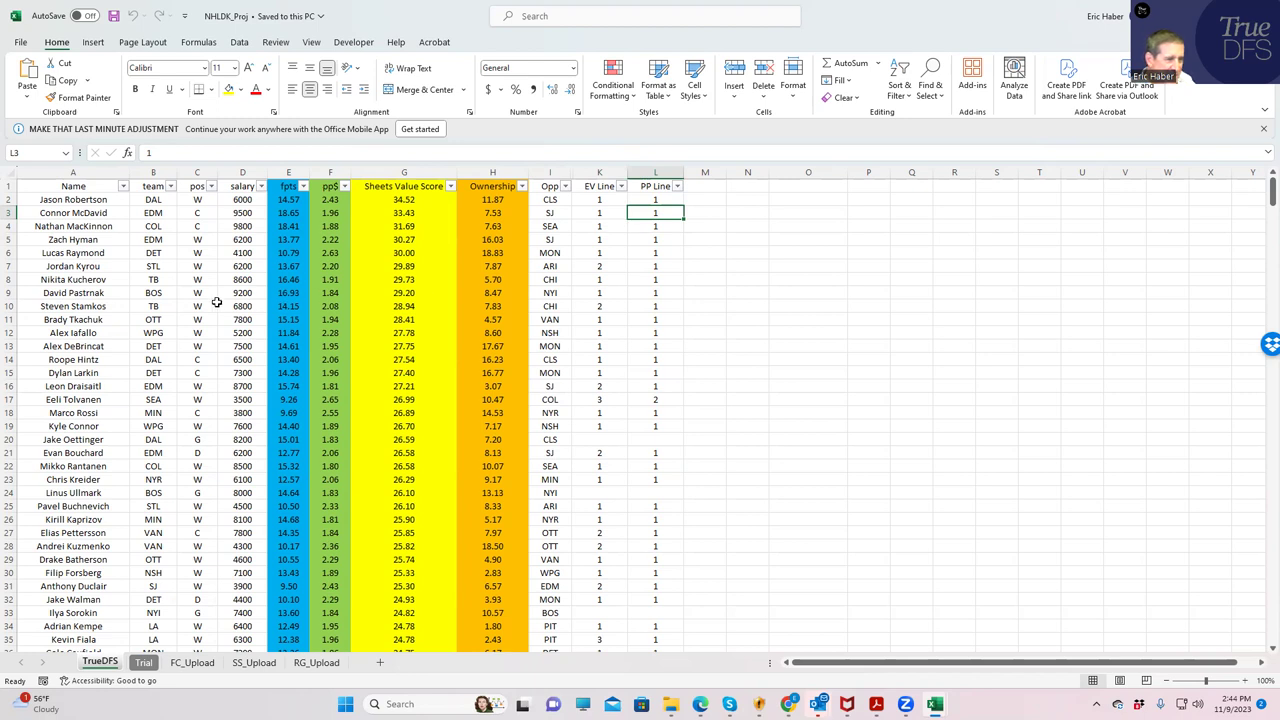
Step: Compare the teams and salaries of Lucas Raymond, Jason Robertson and Roope Hintz
{"action": "left_click", "coordinate": [159, 253]}
{"action": "left_click", "coordinate": [248, 252]}
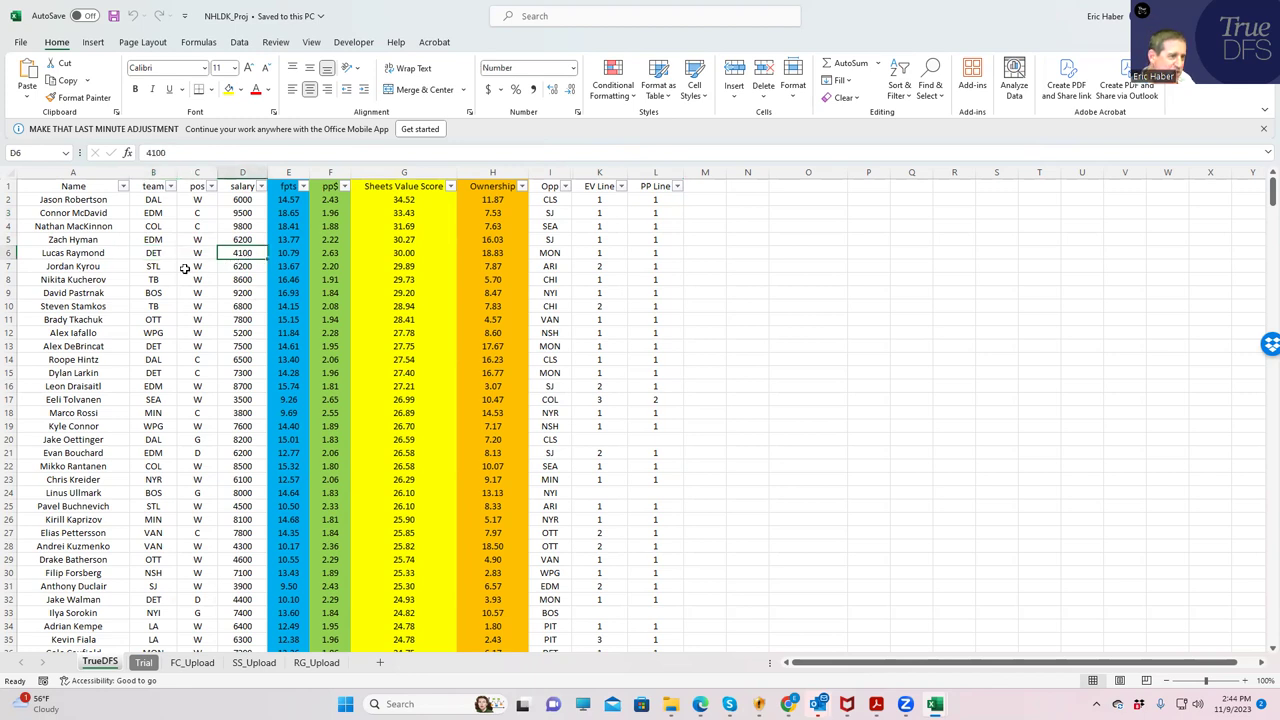
{"action": "left_click", "coordinate": [157, 200]}
{"action": "left_click", "coordinate": [245, 199]}
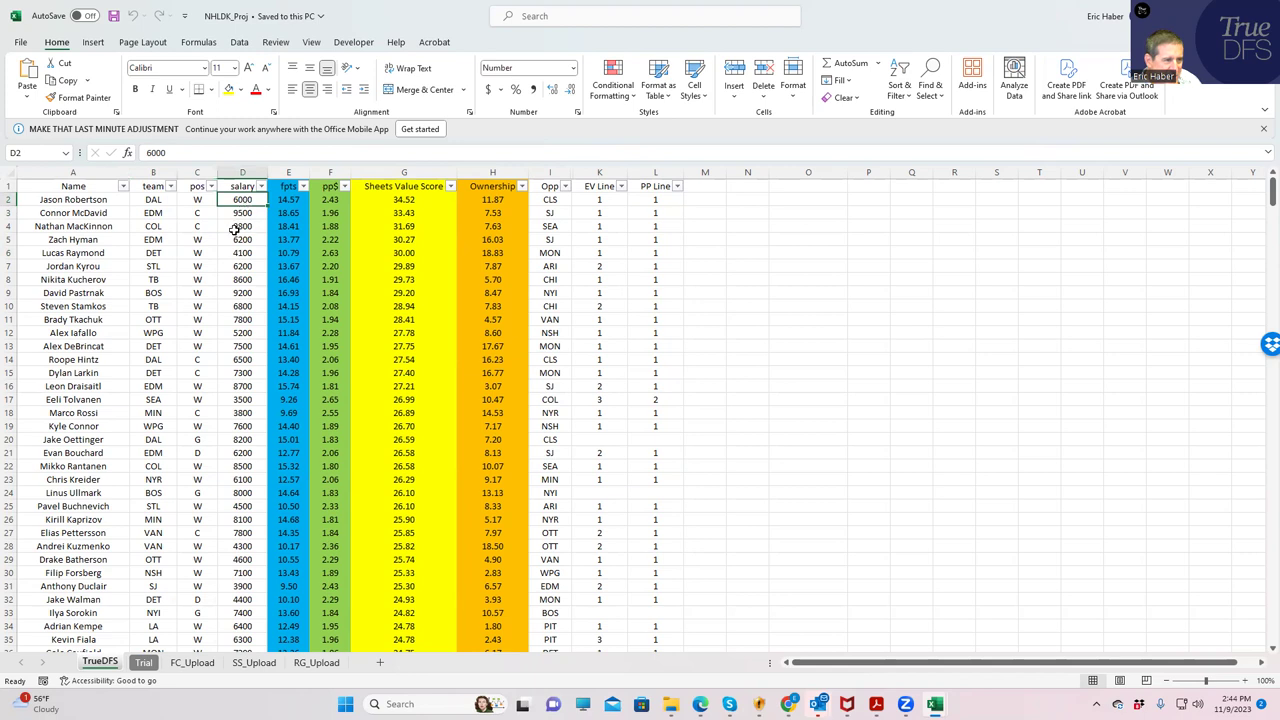
{"action": "left_click", "coordinate": [157, 362]}
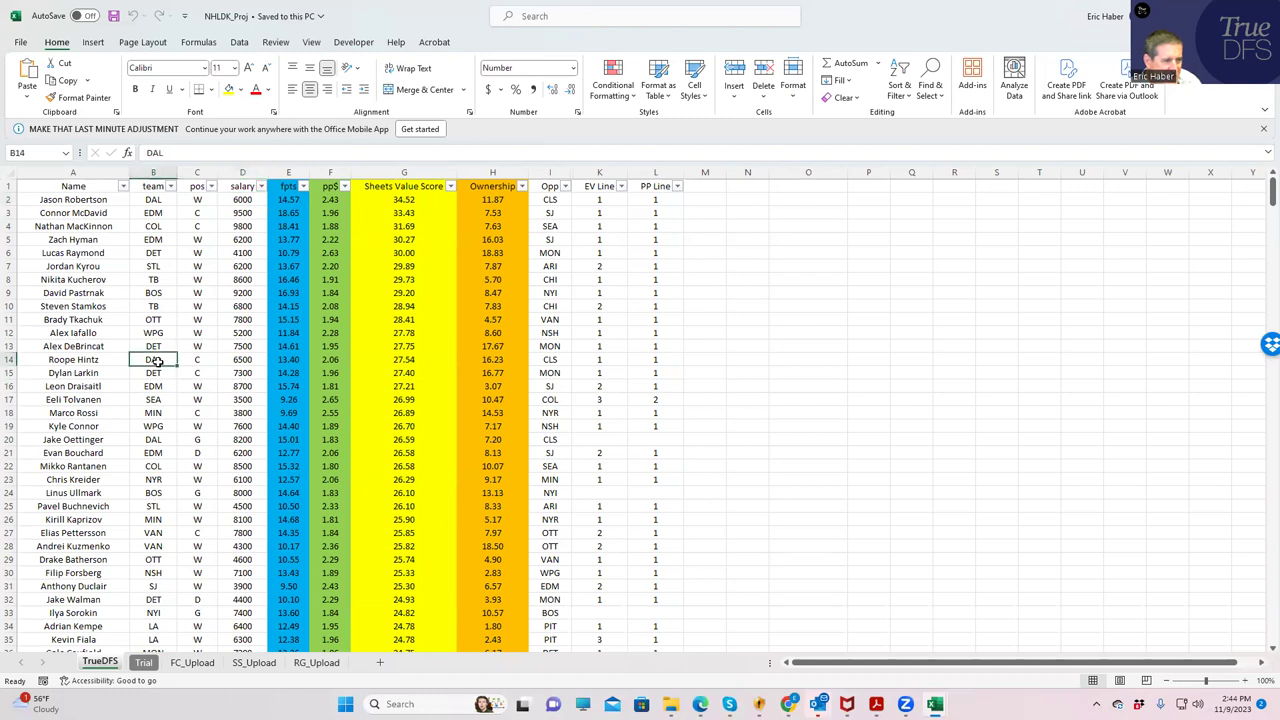
{"action": "left_click", "coordinate": [248, 357]}
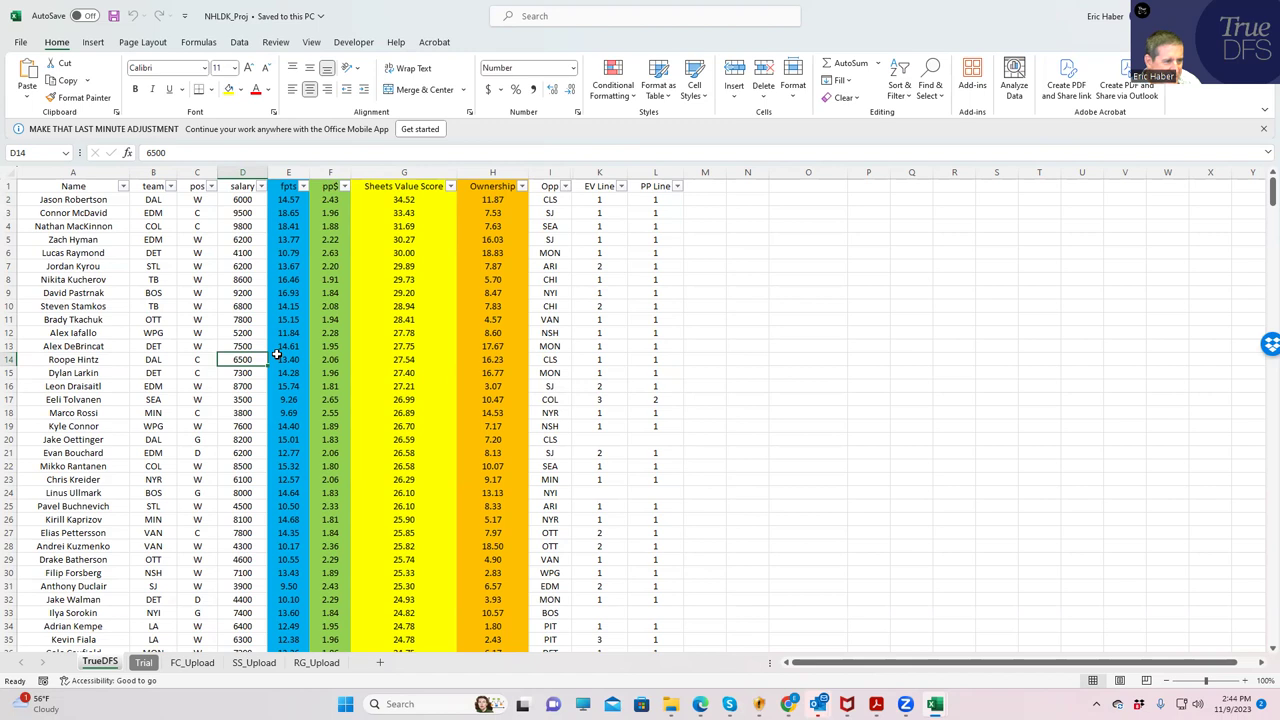
Step: Review the team column from Jake Oettinger's row up to the first player, checking the DAL, EDM, DET, COL and STL entries
{"action": "left_click", "coordinate": [153, 440]}
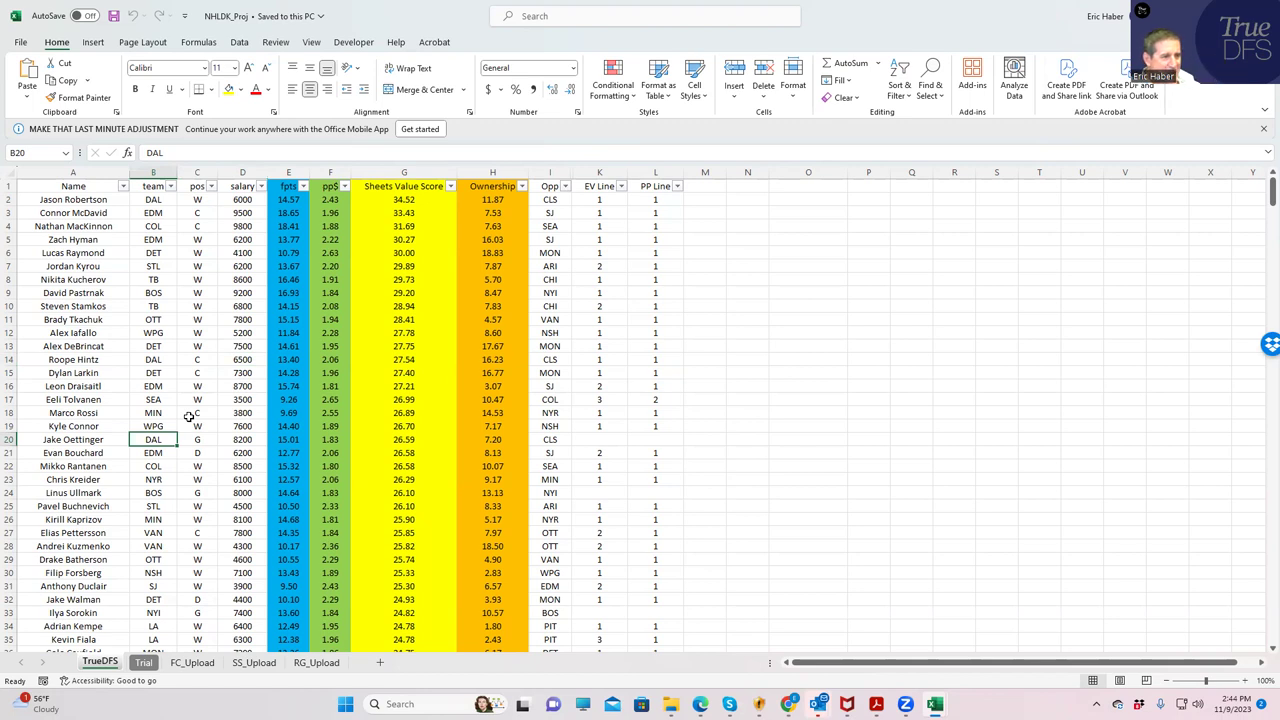
{"action": "key", "text": "Up"}
{"action": "key", "text": "Up"}
{"action": "key", "text": "Up"}
{"action": "key", "text": "Up"}
{"action": "key", "text": "Up"}
{"action": "key", "text": "Up"}
{"action": "key", "text": "Up"}
{"action": "key", "text": "Up"}
{"action": "key", "text": "Up"}
{"action": "key", "text": "Up"}
{"action": "key", "text": "Up"}
{"action": "key", "text": "Up"}
{"action": "key", "text": "Up"}
{"action": "key", "text": "Up"}
{"action": "key", "text": "Up"}
{"action": "key", "text": "Up"}
{"action": "key", "text": "Up"}
{"action": "key", "text": "Up"}
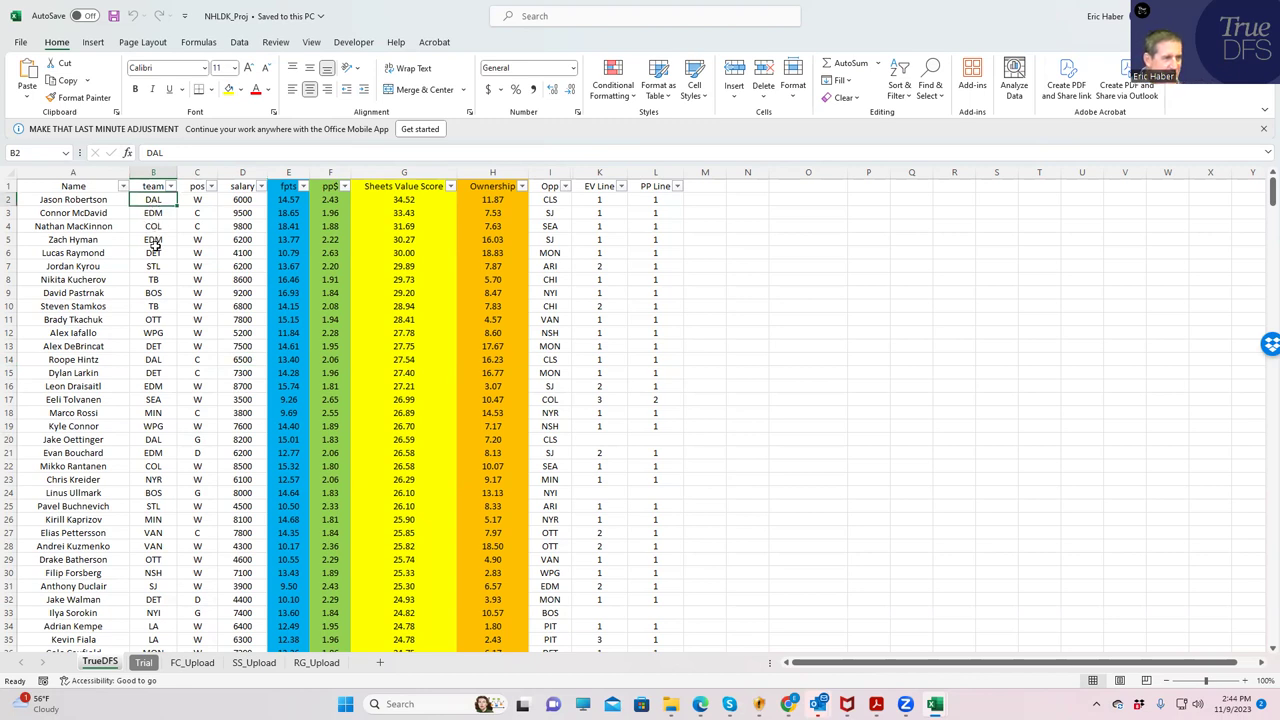
{"action": "left_click", "coordinate": [158, 242]}
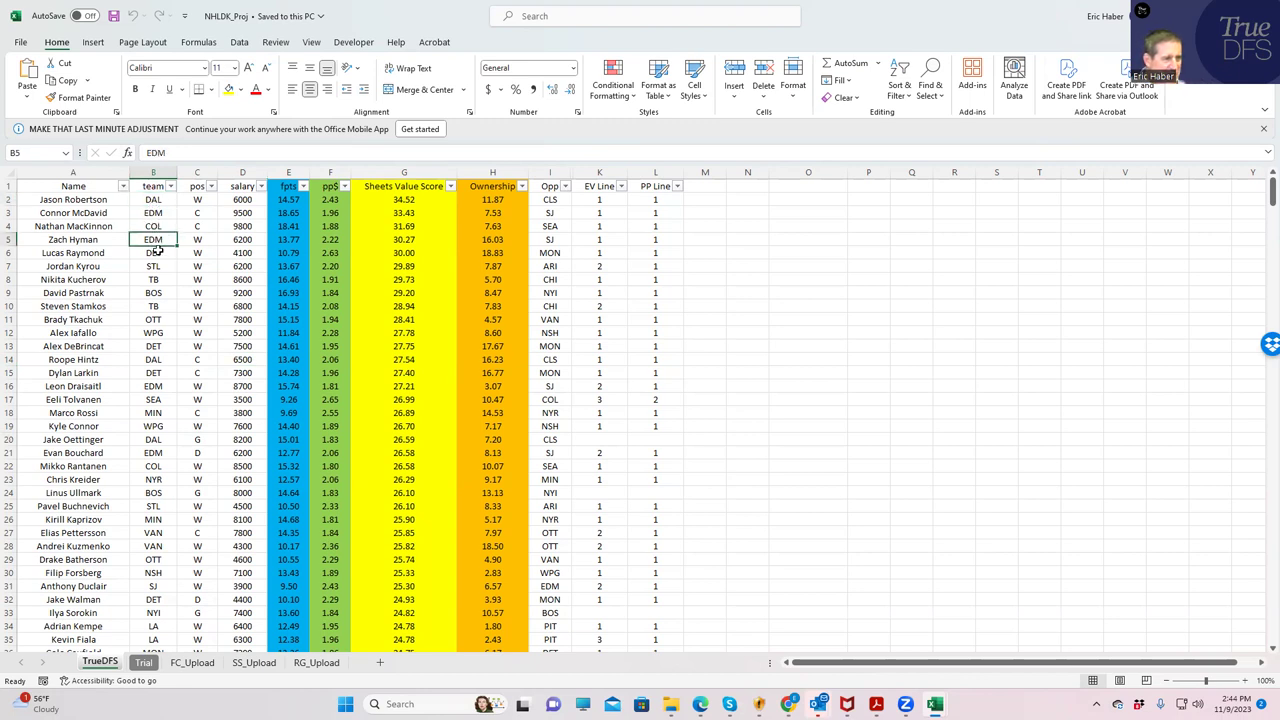
{"action": "left_click", "coordinate": [160, 257]}
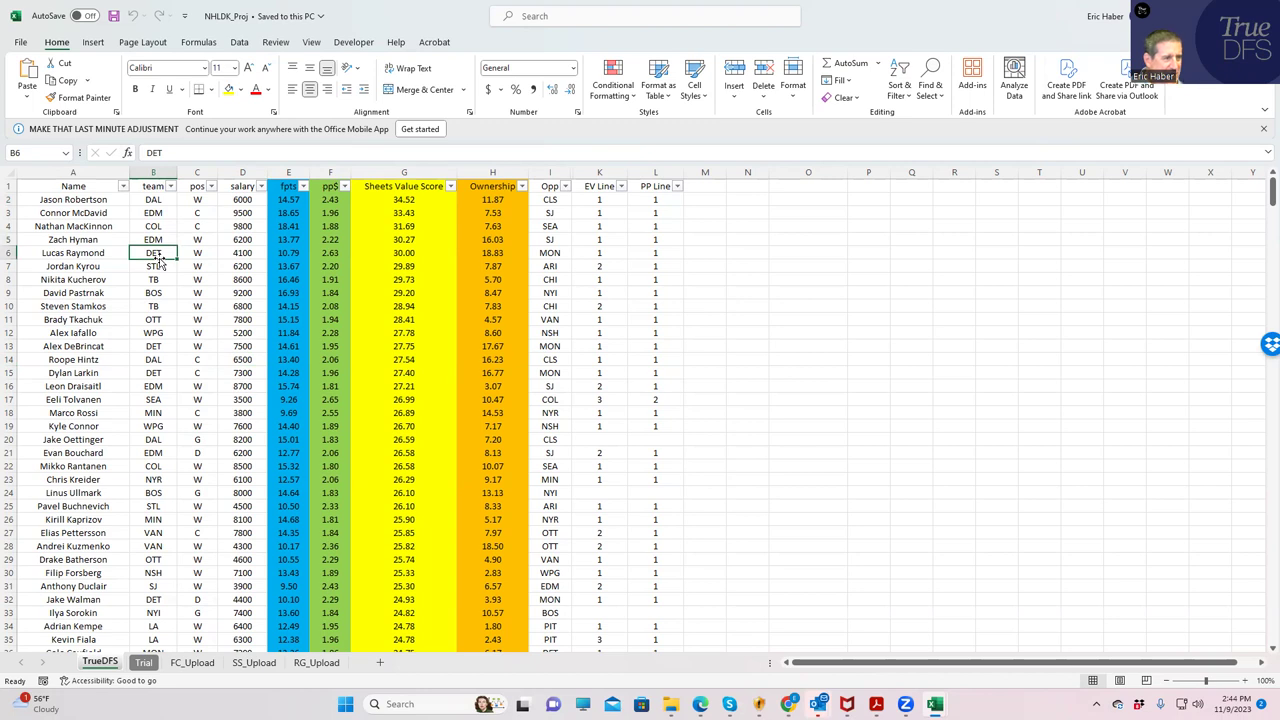
{"action": "left_click", "coordinate": [158, 226]}
{"action": "left_click", "coordinate": [149, 265]}
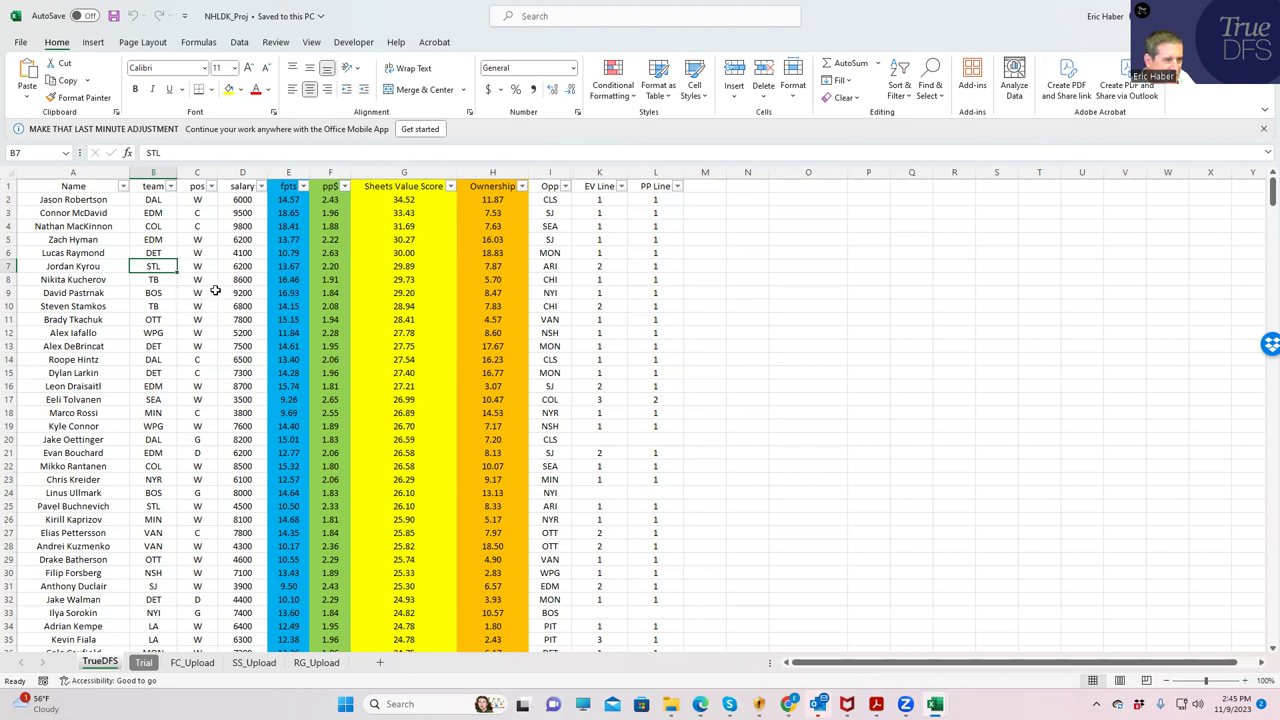
Step: Compare the positions and line assignments of Detroit's Lucas Raymond, Alex DeBrincat and Dylan Larkin
{"action": "left_click", "coordinate": [204, 255]}
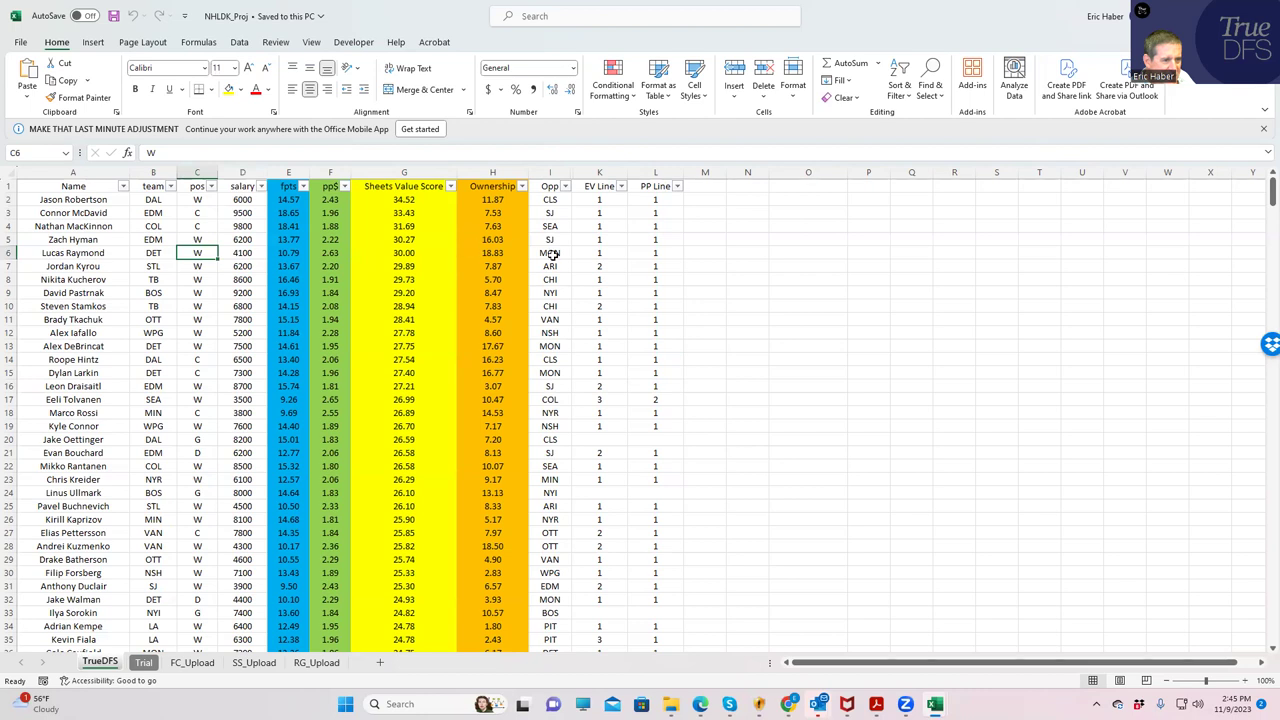
{"action": "left_click", "coordinate": [591, 253]}
{"action": "left_click", "coordinate": [196, 254]}
{"action": "left_click", "coordinate": [205, 346]}
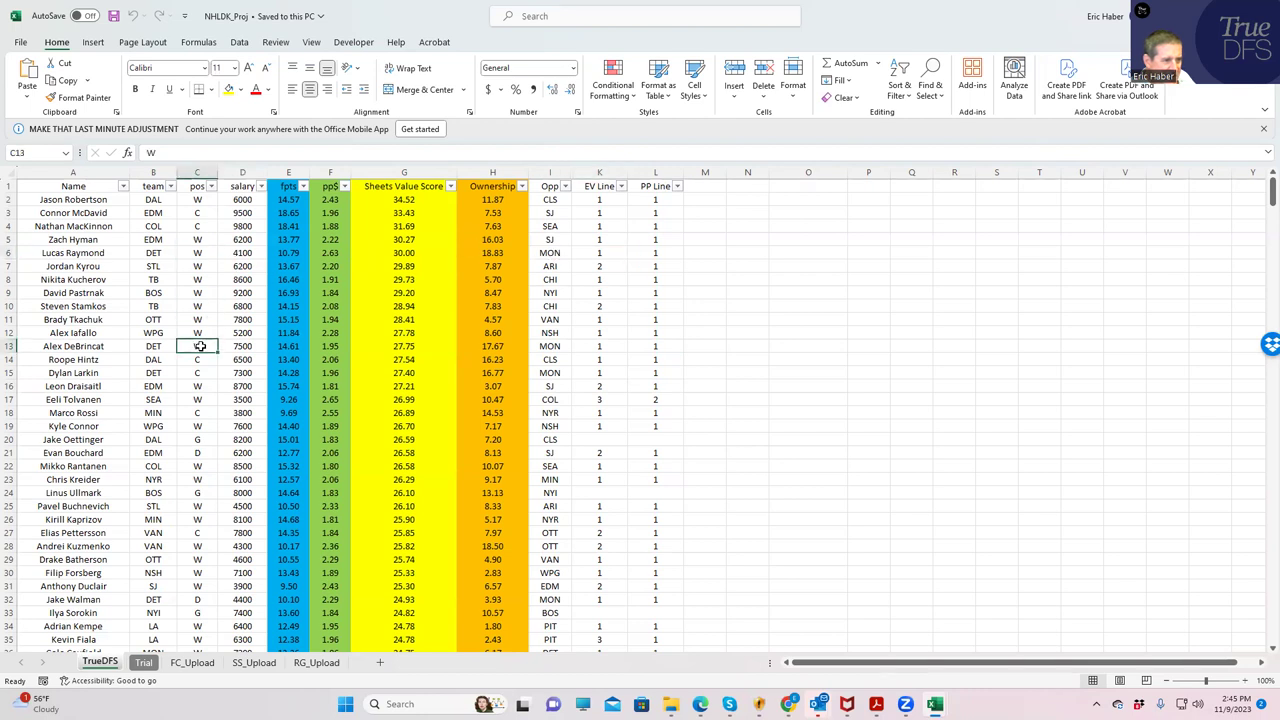
{"action": "left_click", "coordinate": [586, 346]}
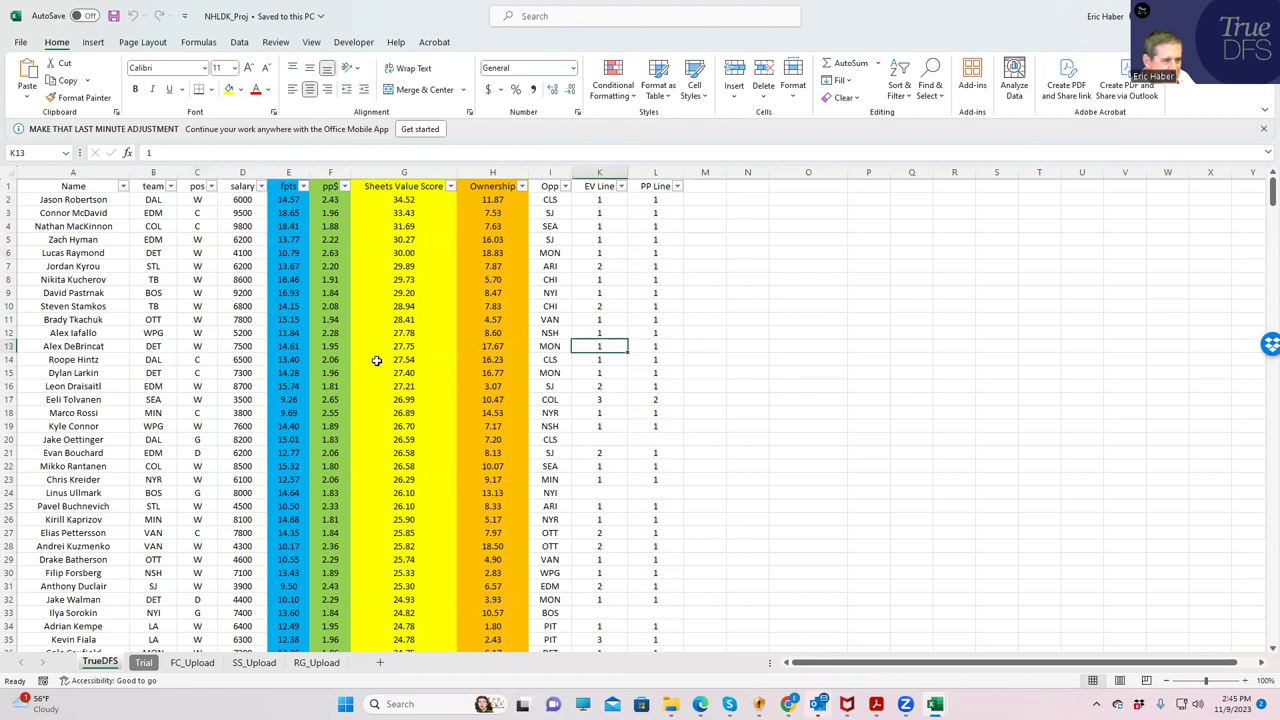
{"action": "left_click", "coordinate": [204, 371]}
{"action": "left_click", "coordinate": [608, 372]}
{"action": "left_click", "coordinate": [652, 373]}
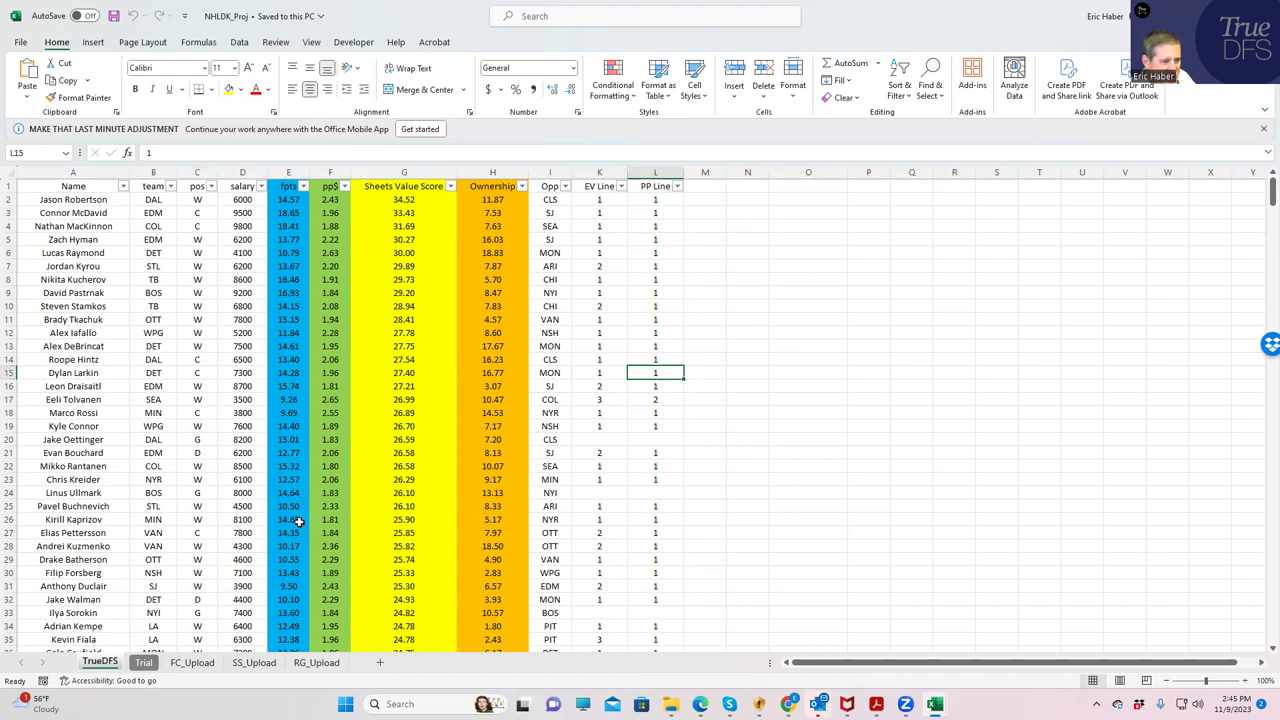
Step: Check Jake Walman's team, salary and opponent
{"action": "left_click", "coordinate": [160, 599]}
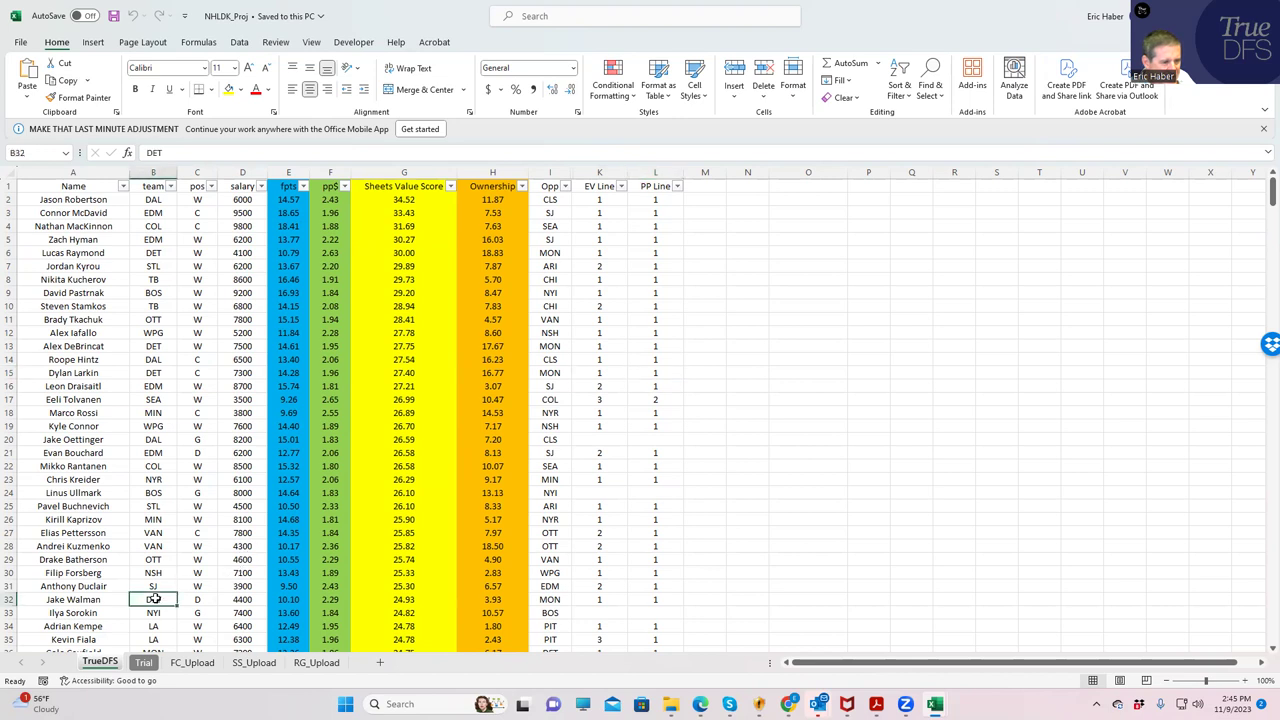
{"action": "left_click", "coordinate": [233, 603]}
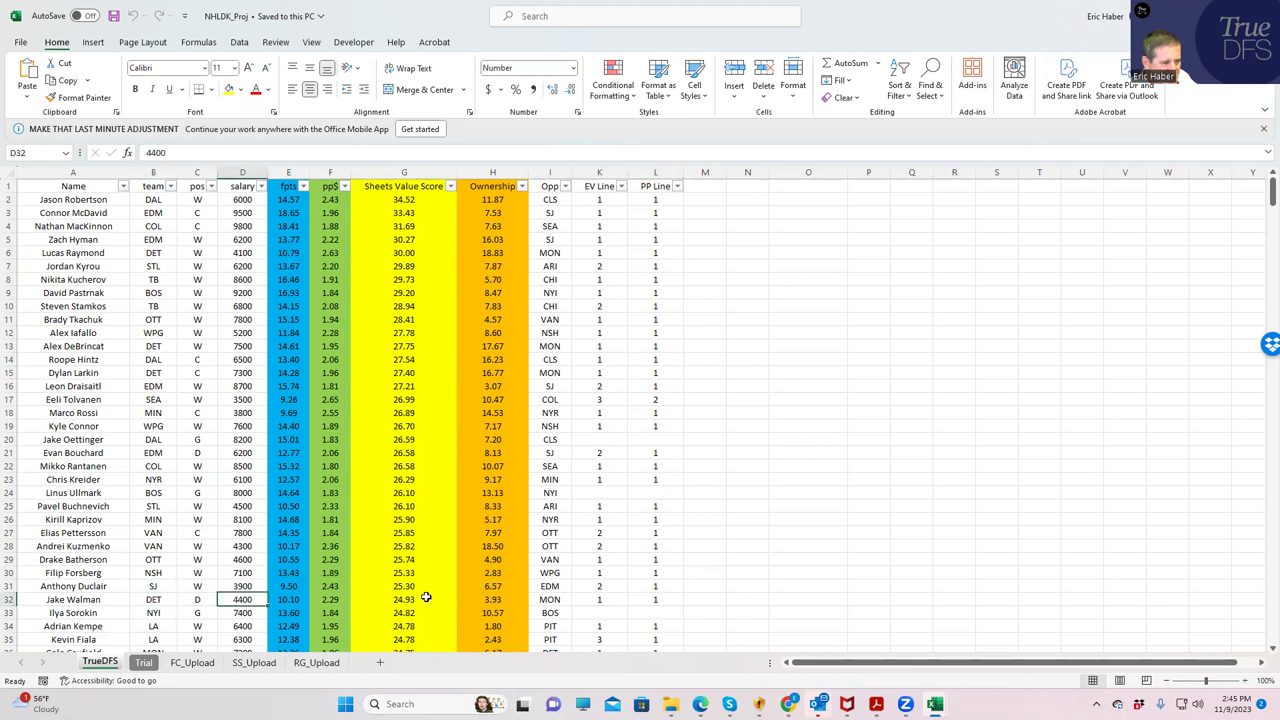
{"action": "left_click", "coordinate": [545, 600]}
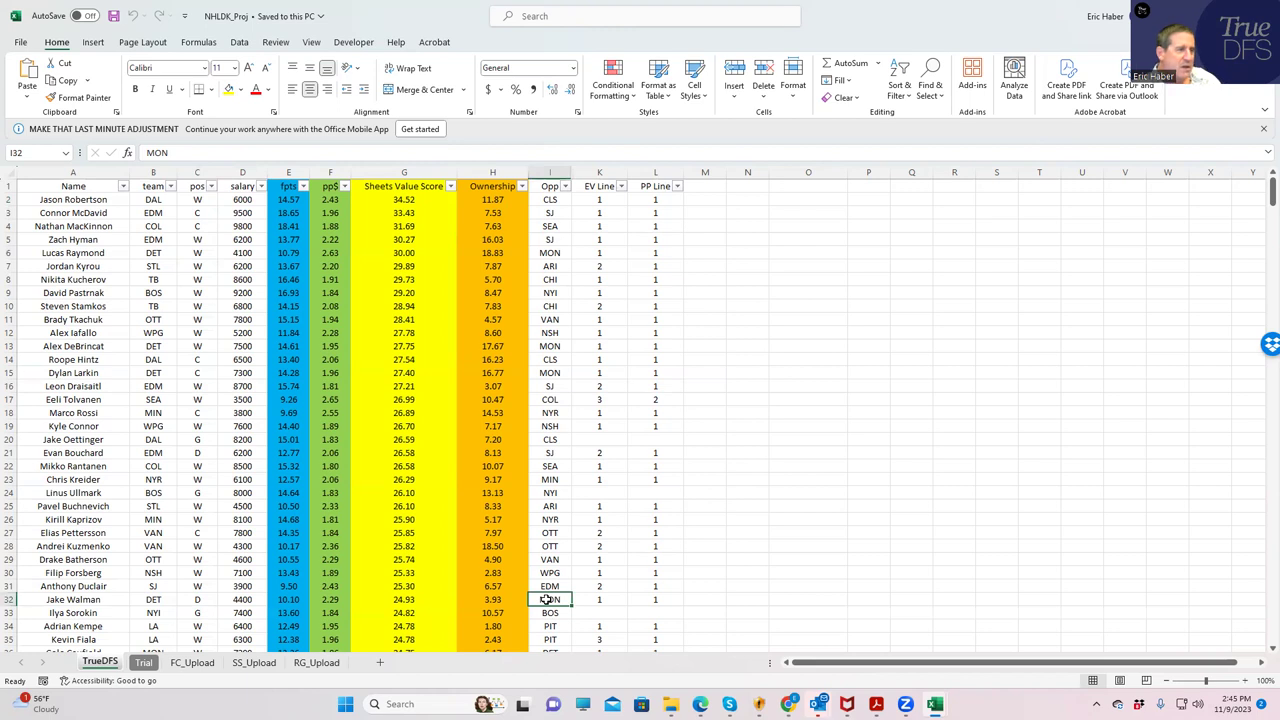
Step: Compare the salaries and ownership of Colorado's Nathan MacKinnon and Mikko Rantanen
{"action": "left_click", "coordinate": [157, 226]}
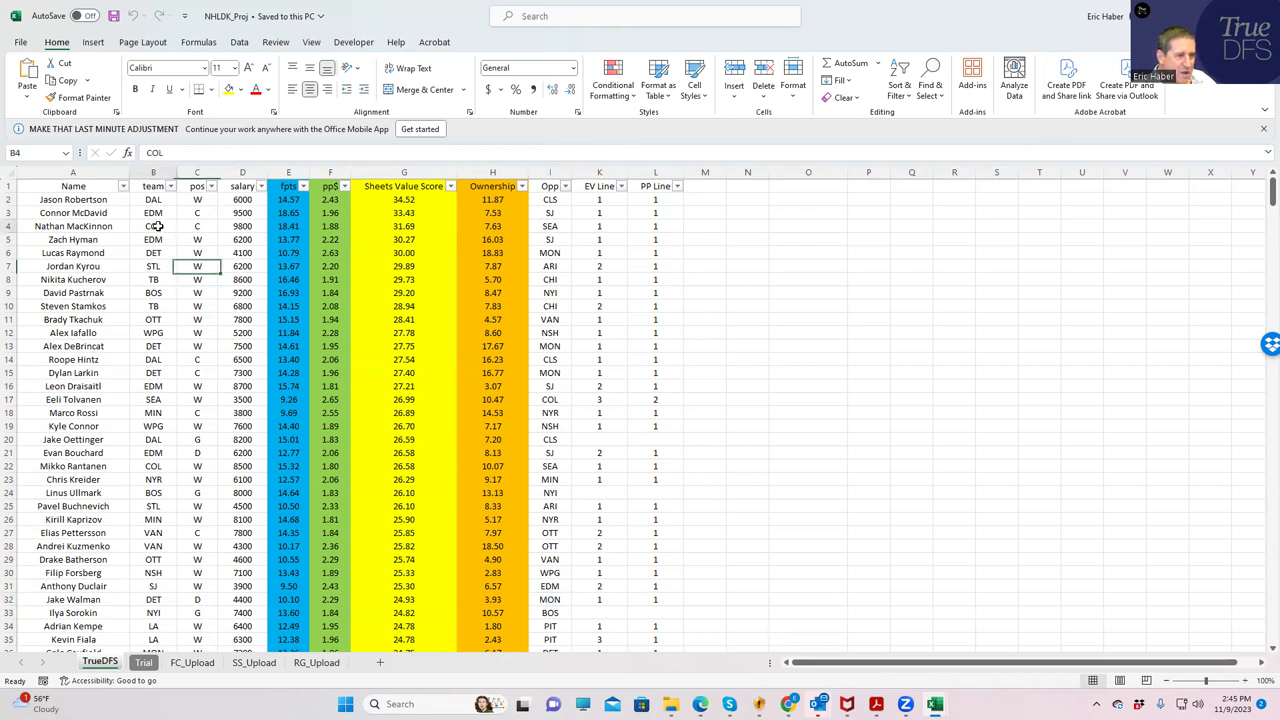
{"action": "left_click", "coordinate": [474, 226]}
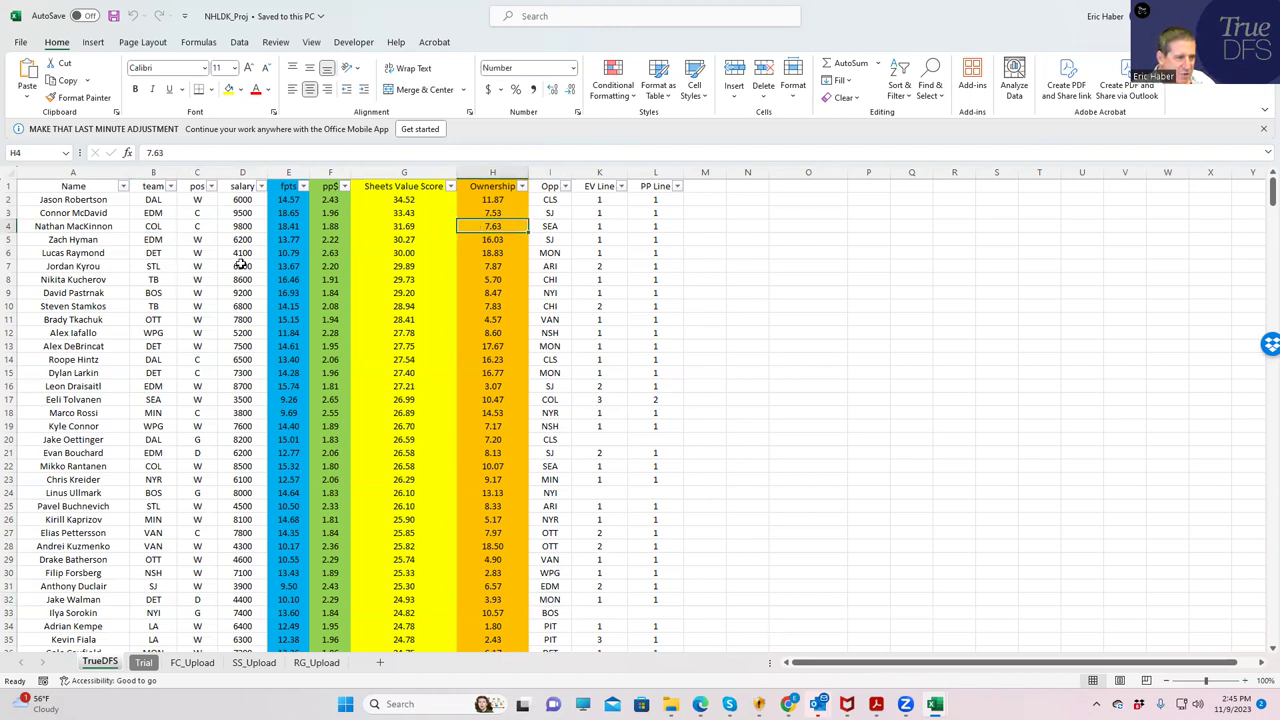
{"action": "left_click", "coordinate": [160, 466]}
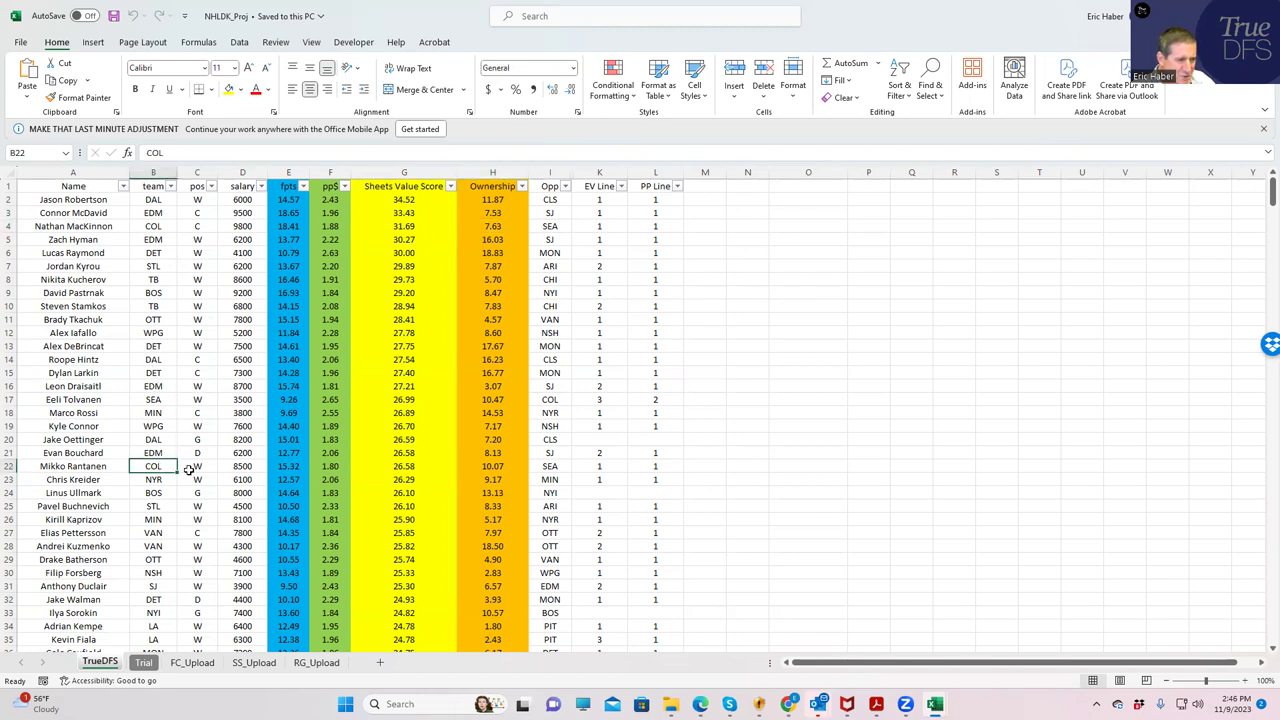
{"action": "left_click", "coordinate": [245, 466]}
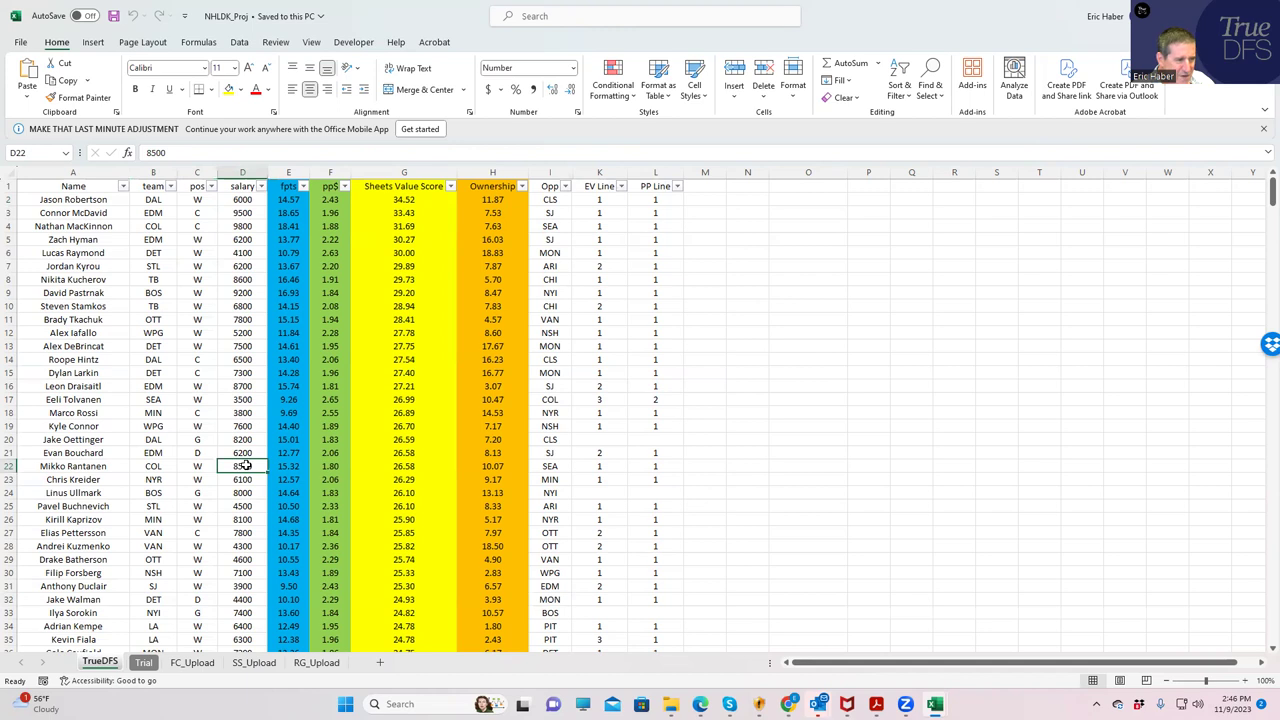
{"action": "left_click", "coordinate": [480, 465]}
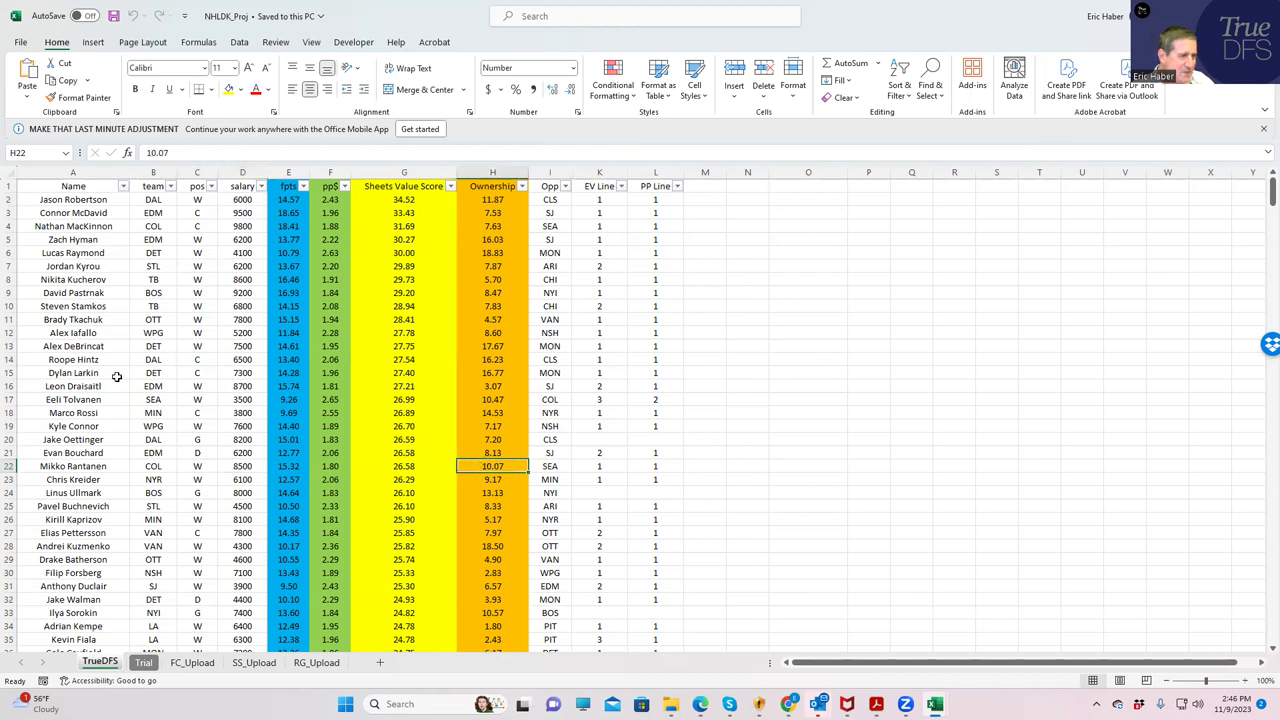
{"action": "left_click", "coordinate": [167, 226]}
{"action": "left_click", "coordinate": [241, 224]}
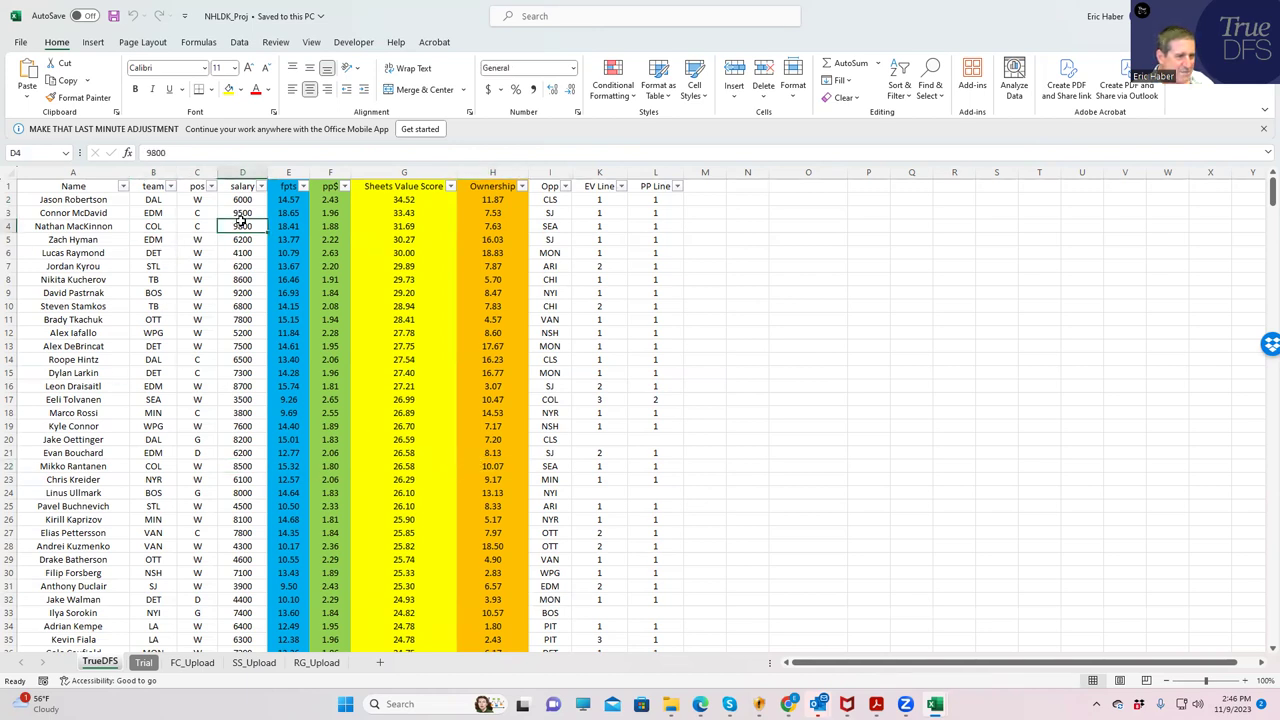
Step: Review the St. Louis options by checking Jordan Kyrou's team and salary and Pavel Buchnevich's team
{"action": "left_click", "coordinate": [156, 279]}
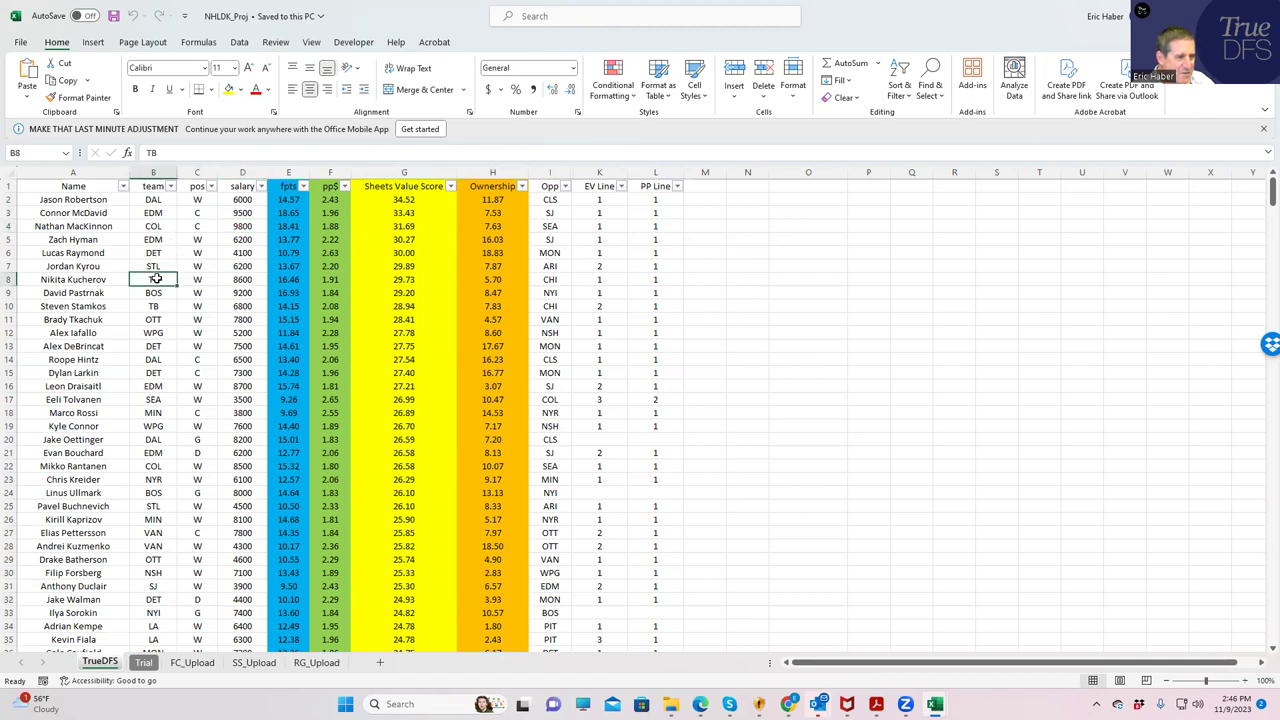
{"action": "left_click", "coordinate": [155, 262]}
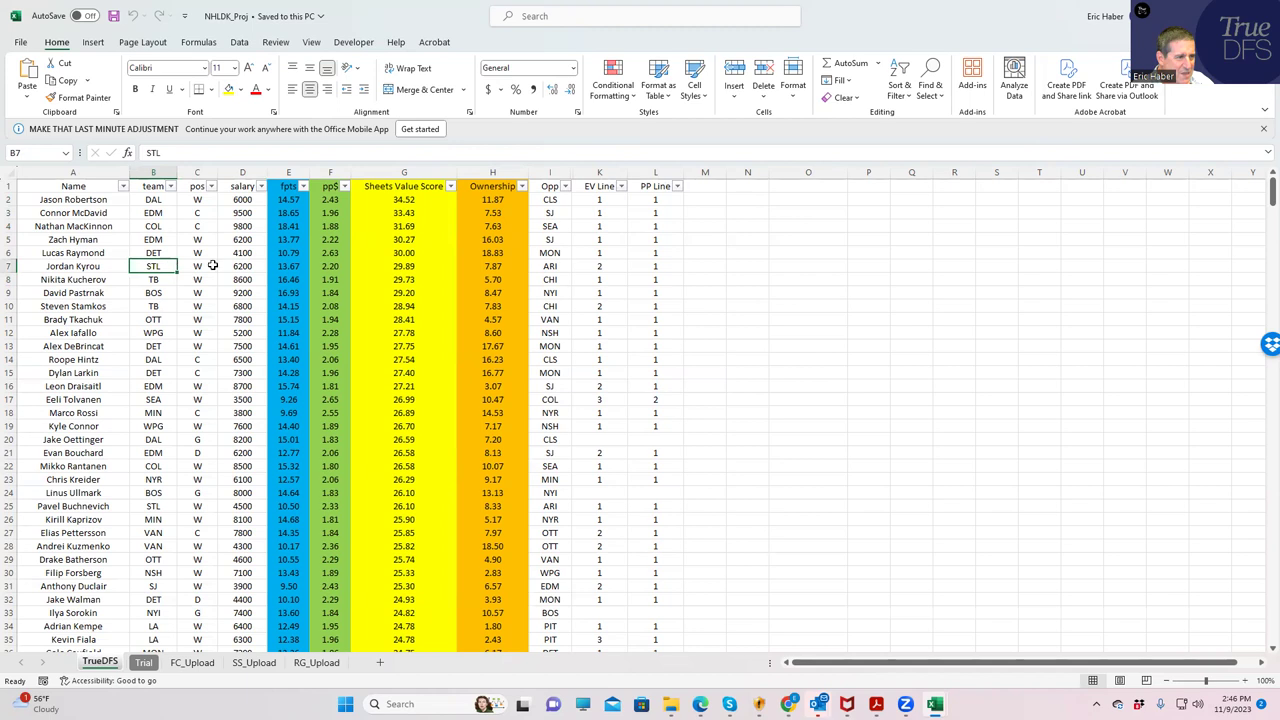
{"action": "left_click", "coordinate": [229, 268]}
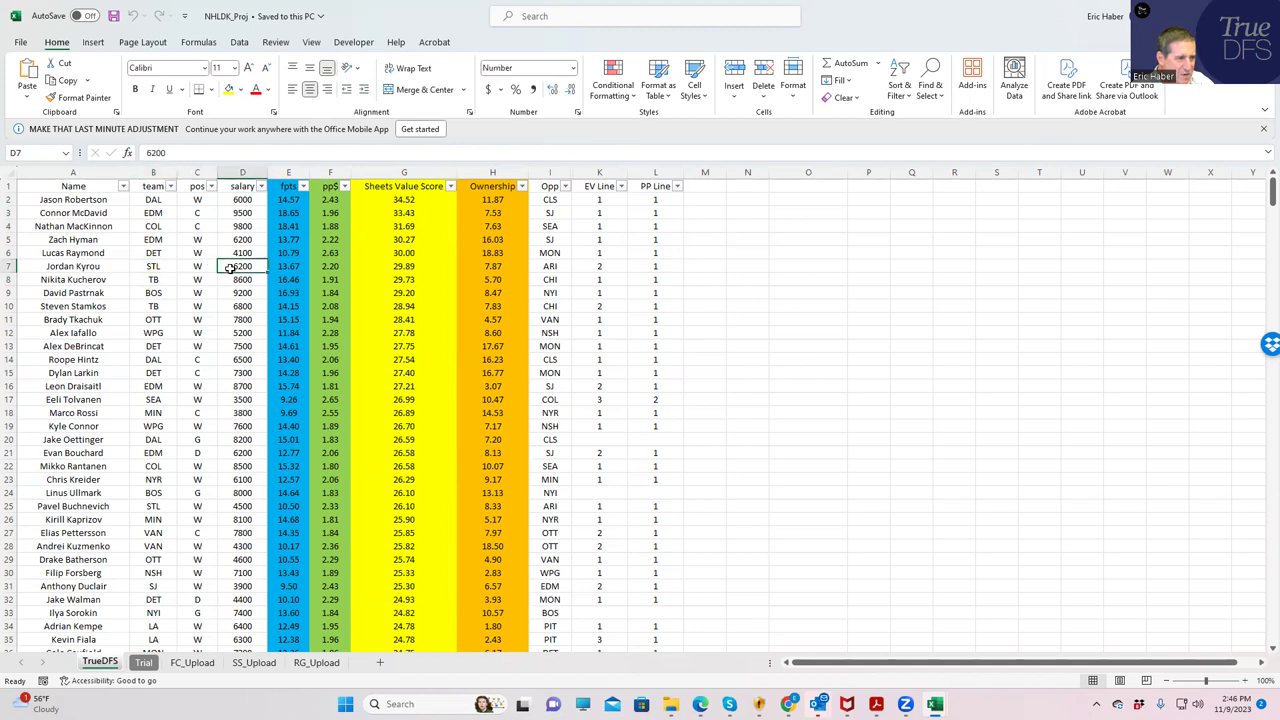
{"action": "left_click", "coordinate": [152, 506]}
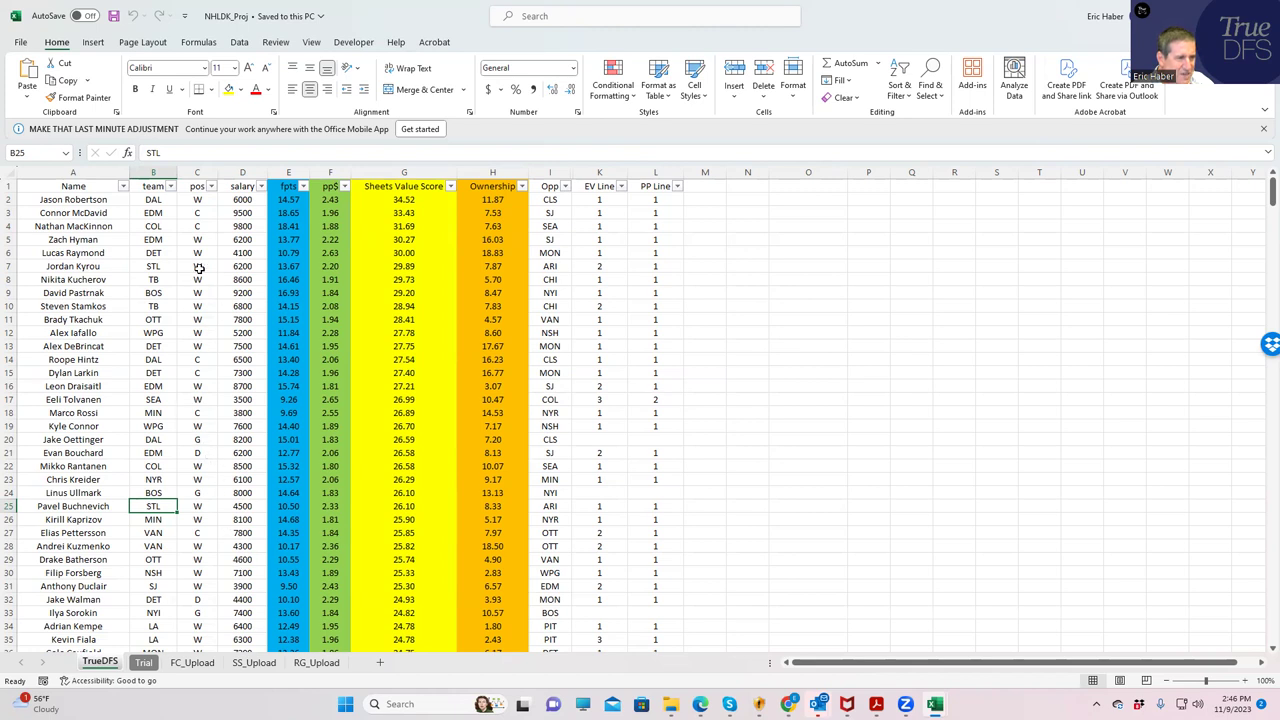
Step: Review the Edmonton and Tampa Bay team entries among the top values, covering McDavid, Hyman, Kucherov and Stamkos
{"action": "left_click", "coordinate": [156, 239]}
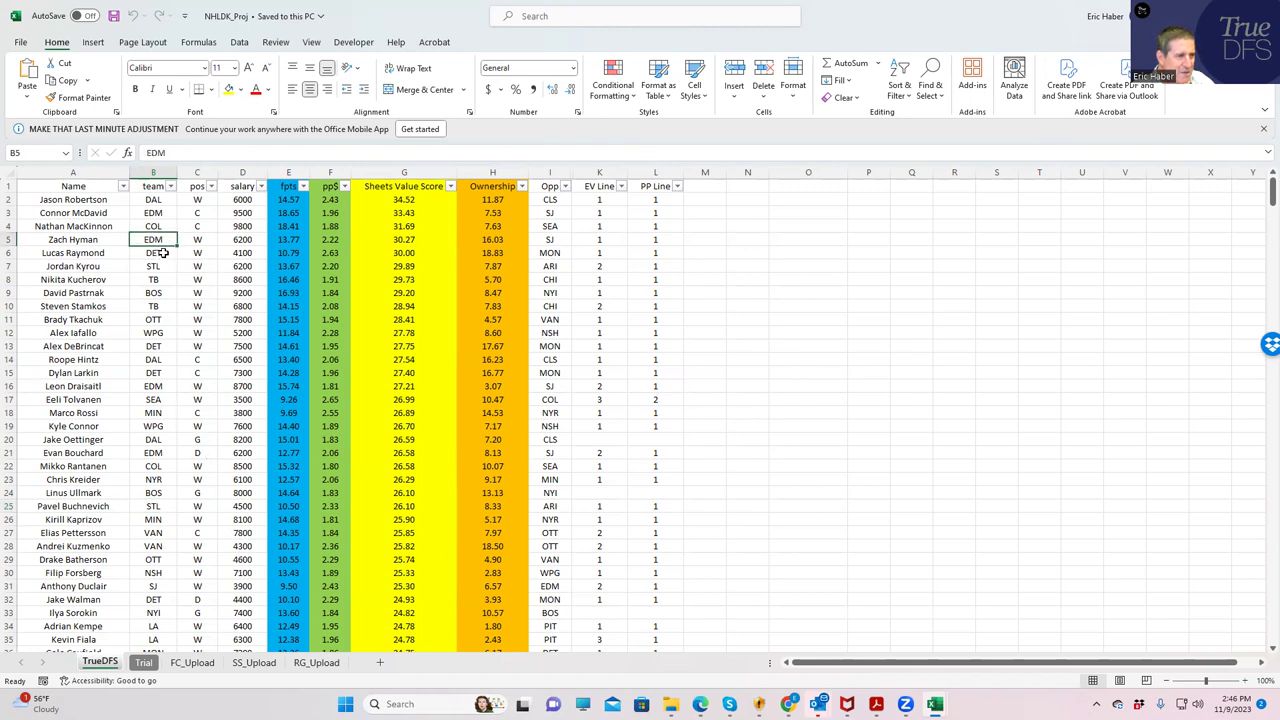
{"action": "left_click", "coordinate": [158, 279]}
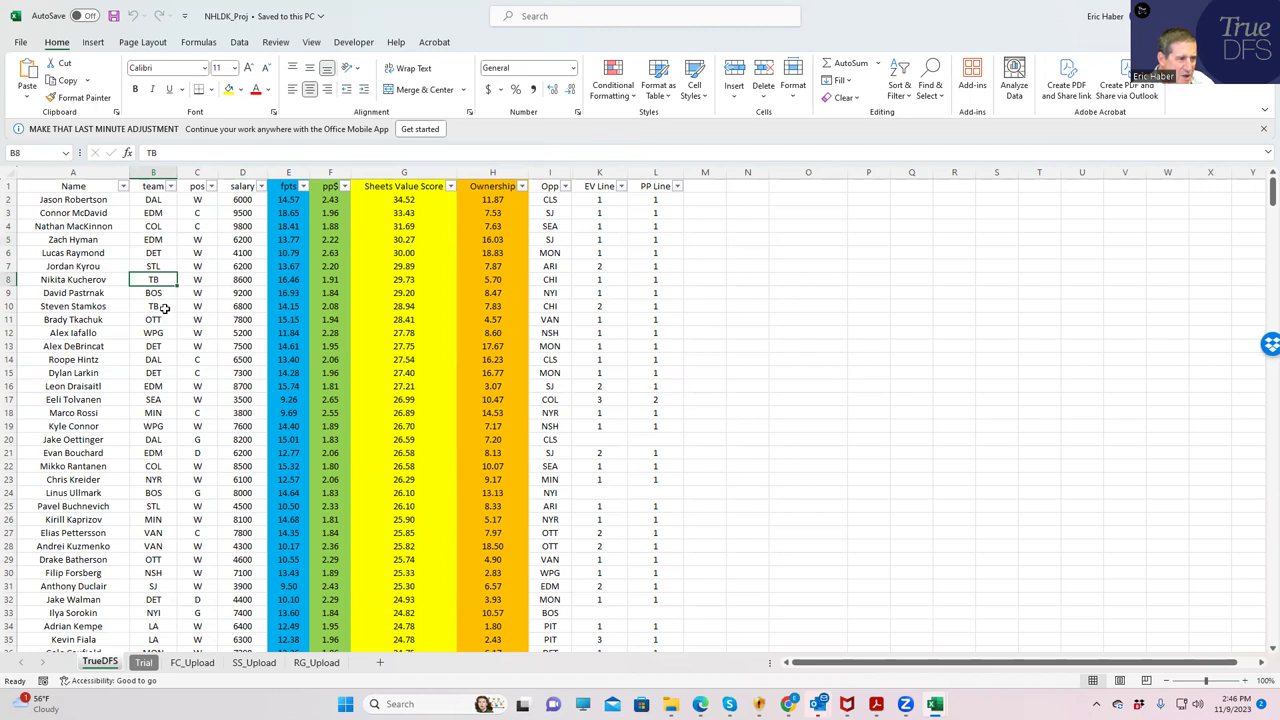
{"action": "left_click", "coordinate": [156, 306]}
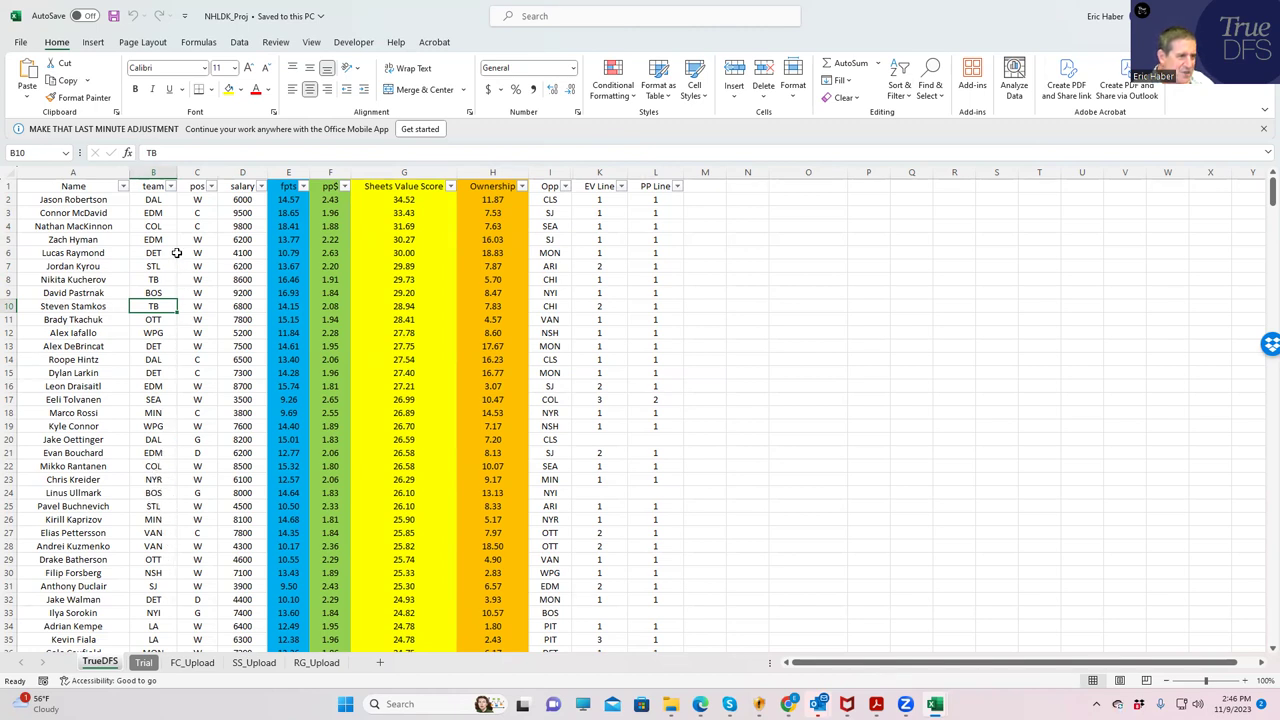
{"action": "left_click", "coordinate": [155, 213]}
{"action": "left_click", "coordinate": [152, 240]}
{"action": "left_click", "coordinate": [153, 280]}
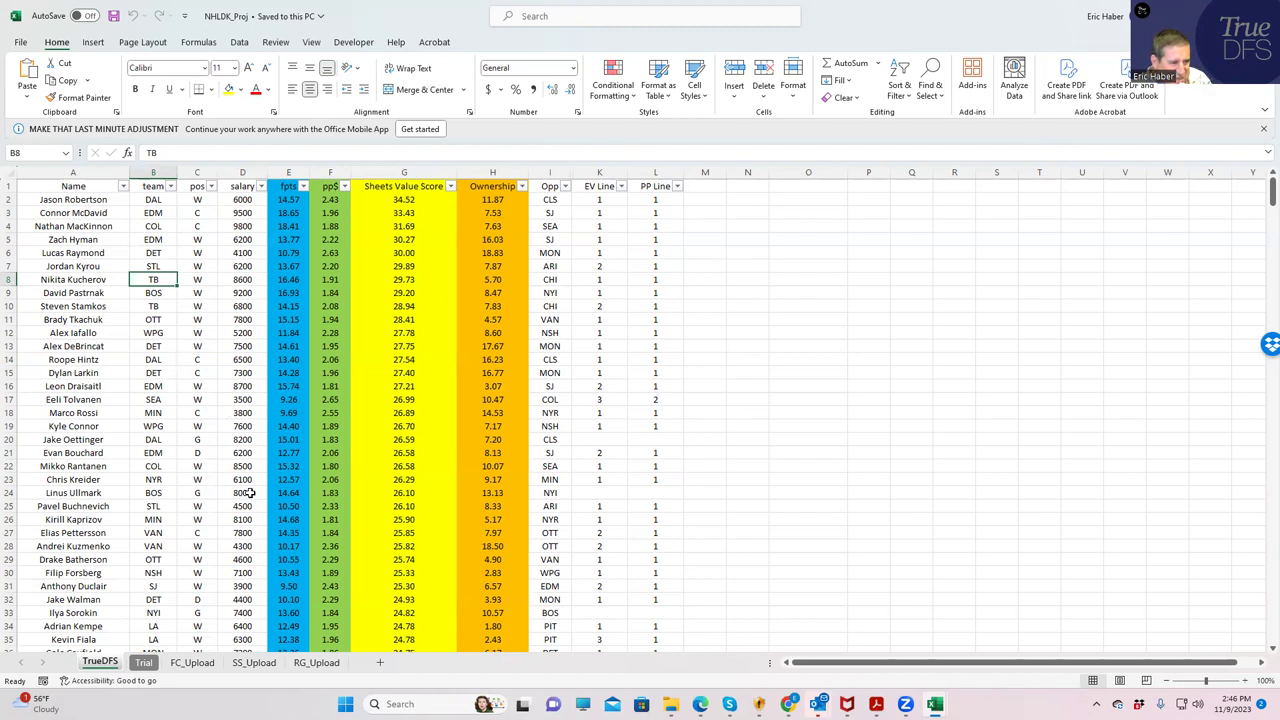
Step: Check goalie Ilya Sorokin's position, team and salary
{"action": "left_click", "coordinate": [236, 611]}
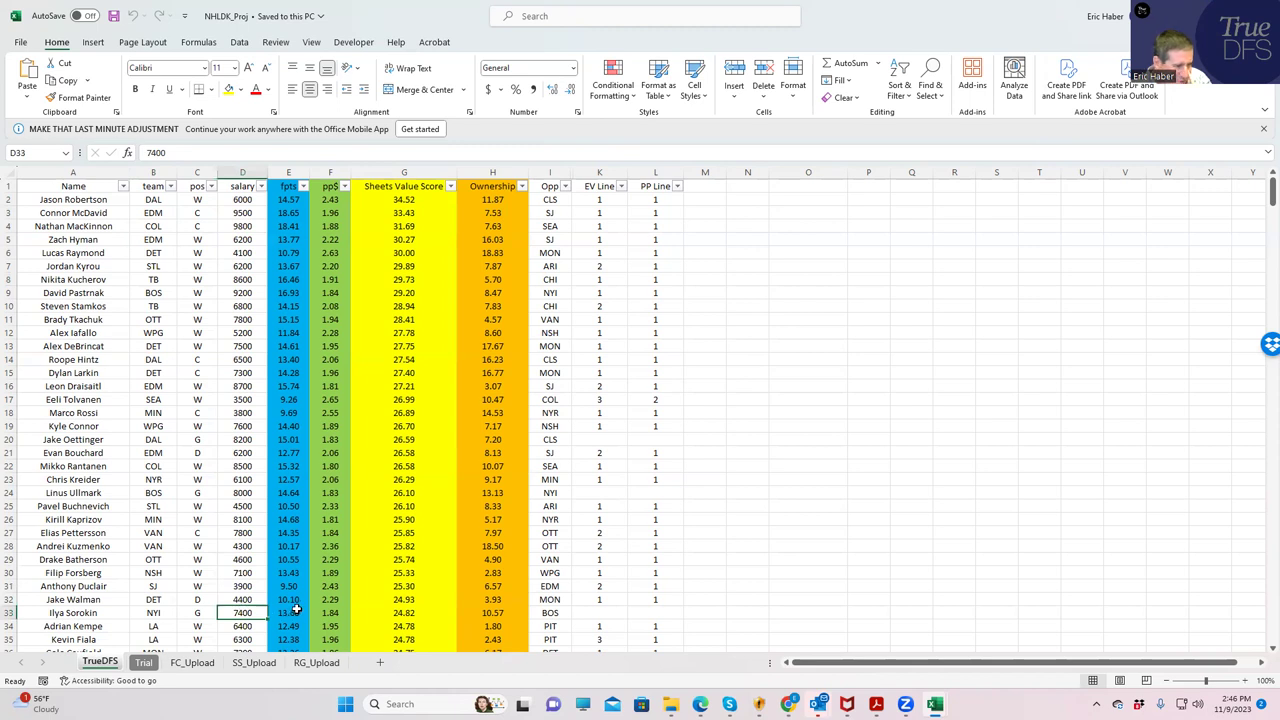
{"action": "left_click", "coordinate": [197, 613]}
{"action": "left_click", "coordinate": [243, 613]}
{"action": "left_click", "coordinate": [163, 615]}
{"action": "left_click", "coordinate": [244, 614]}
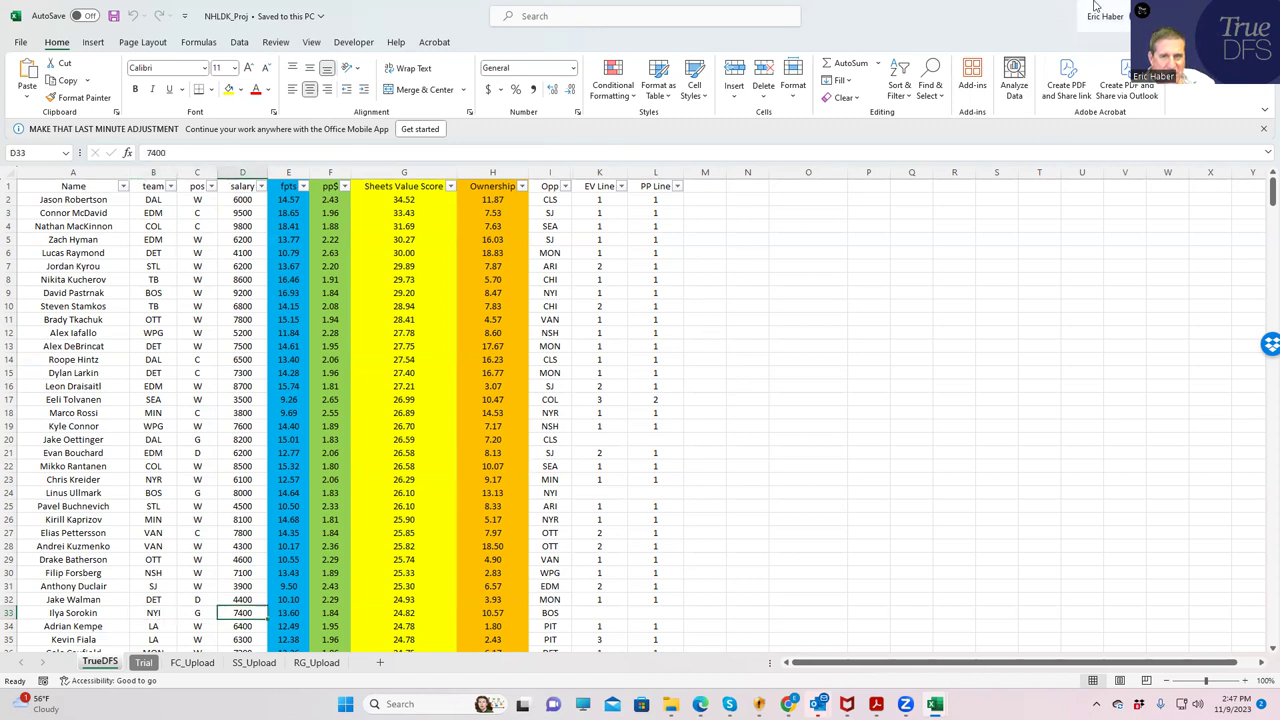
Step: Switch to the NHLDK_Stacks workbook and sort the teams by raw stack from largest to smallest, checking EDM, COL and DET
{"action": "left_click", "coordinate": [732, 334]}
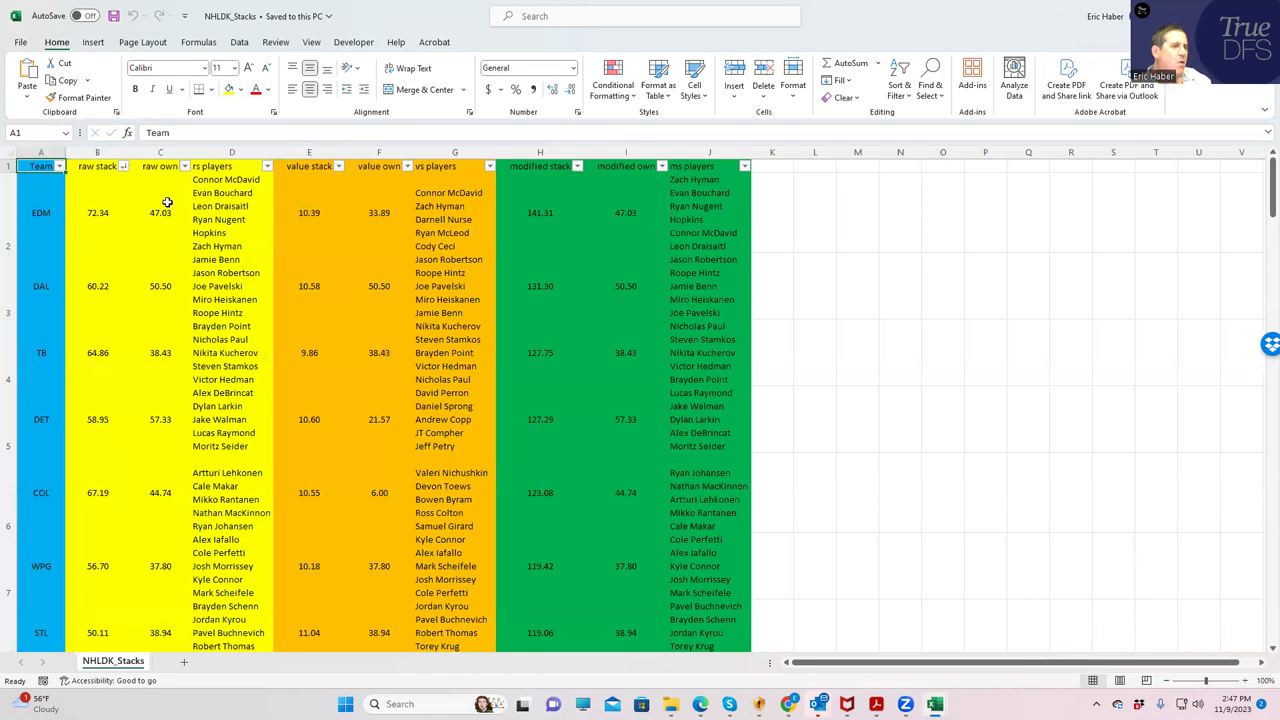
{"action": "left_click", "coordinate": [123, 167]}
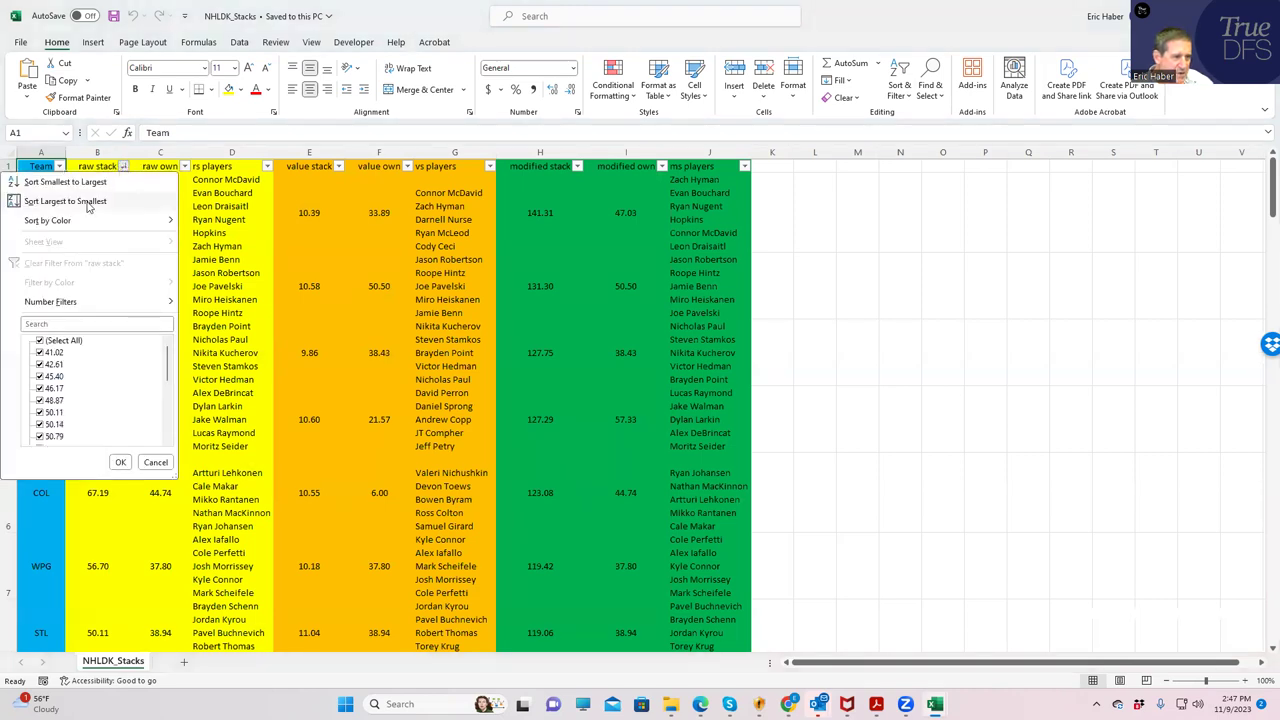
{"action": "left_click", "coordinate": [88, 203]}
{"action": "left_click", "coordinate": [38, 214]}
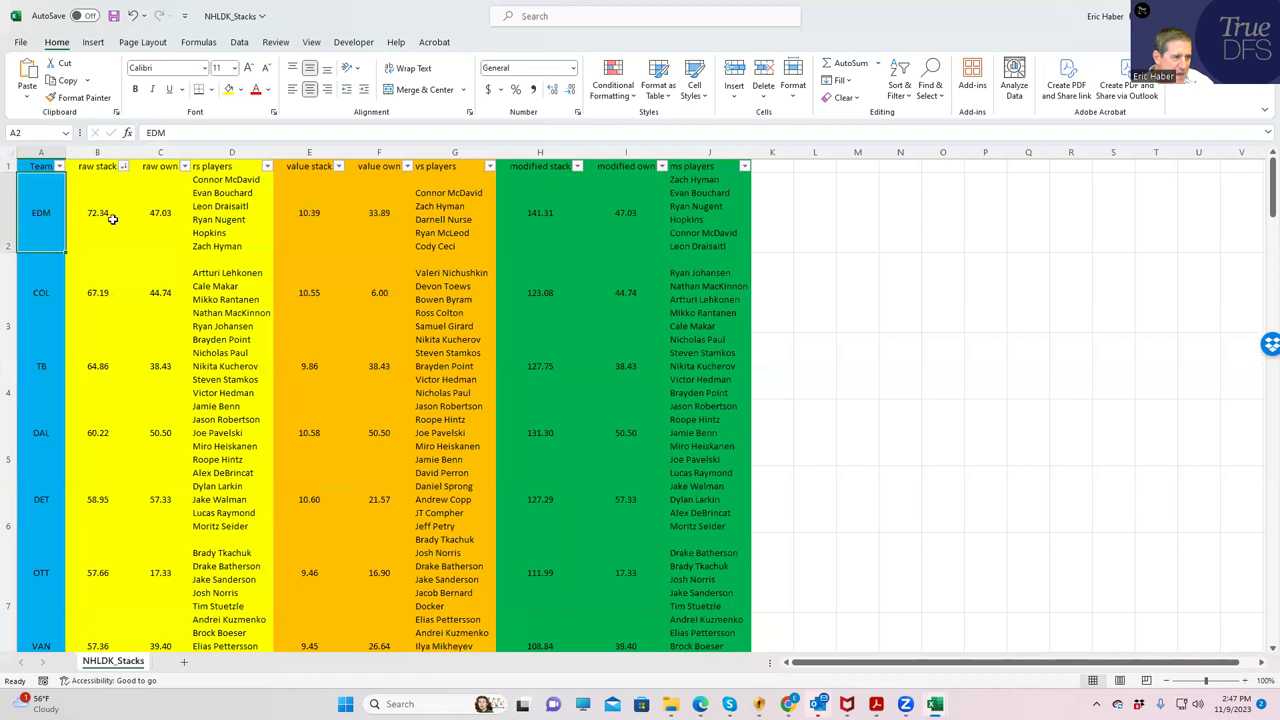
{"action": "left_click", "coordinate": [36, 290]}
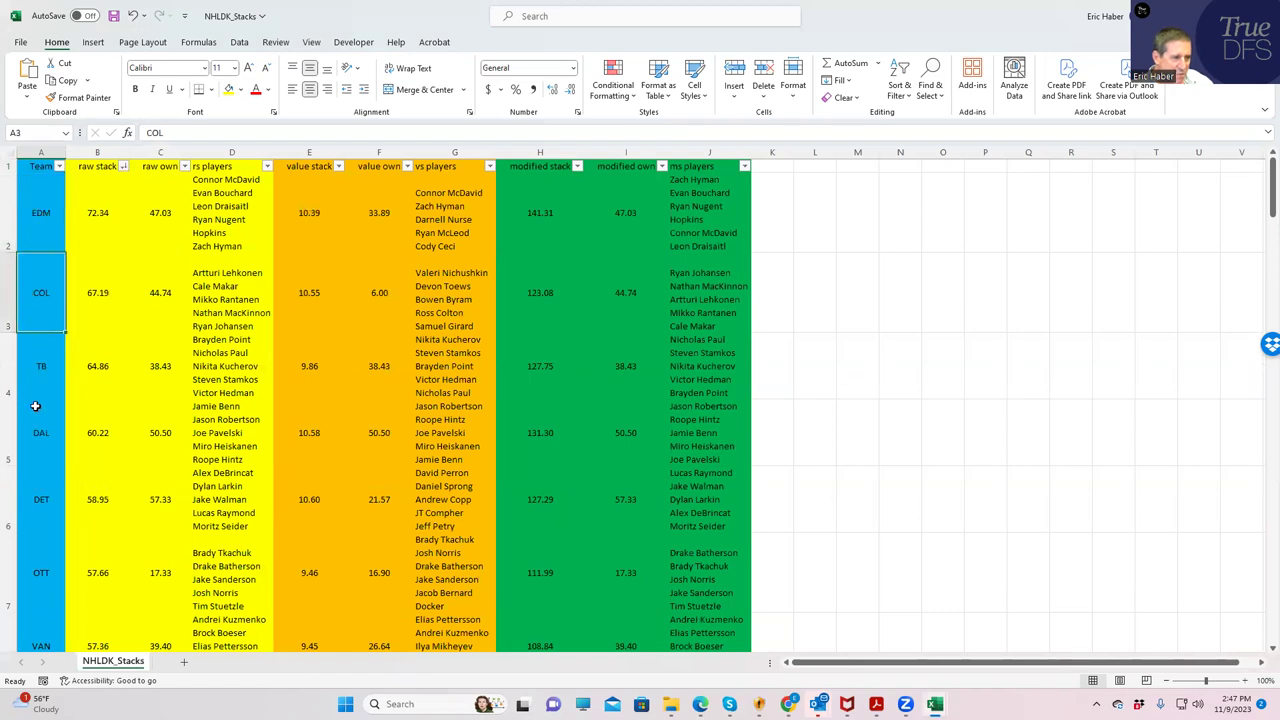
{"action": "left_click", "coordinate": [110, 496]}
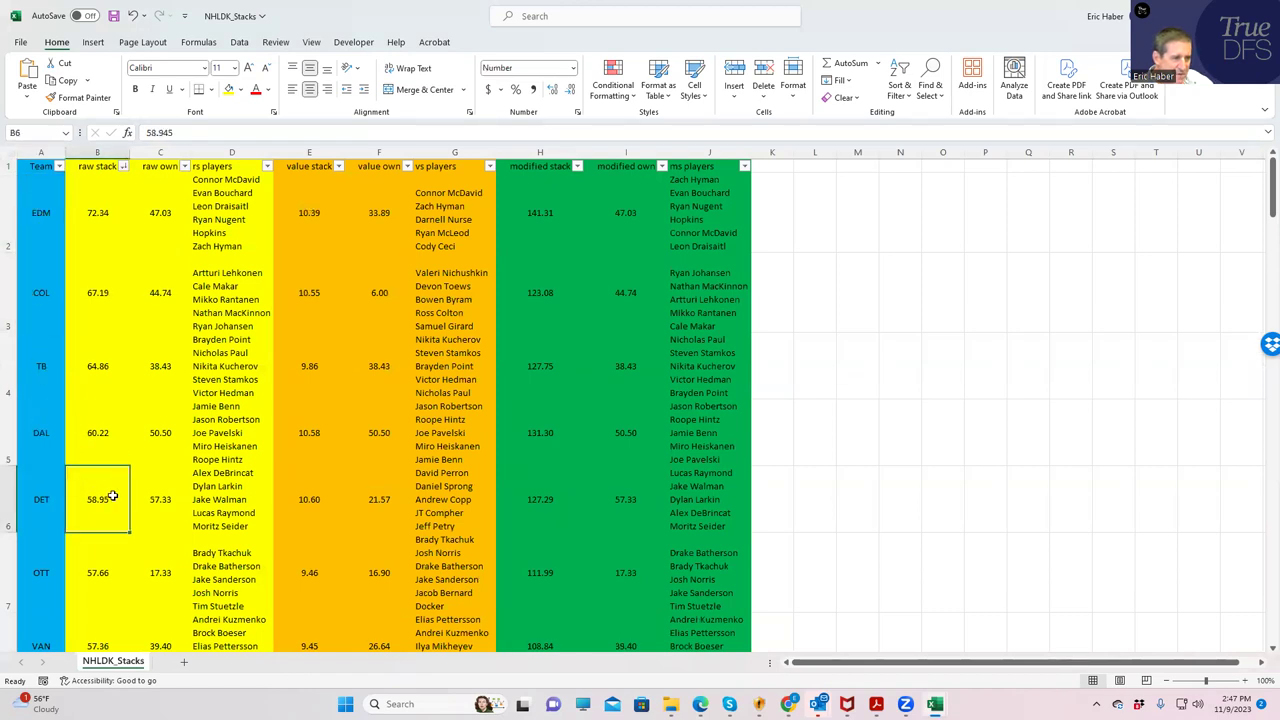
Step: Sort the teams by value stack from largest to smallest and compare SJ's value stack with its value own
{"action": "left_click", "coordinate": [339, 166]}
{"action": "left_click", "coordinate": [256, 202]}
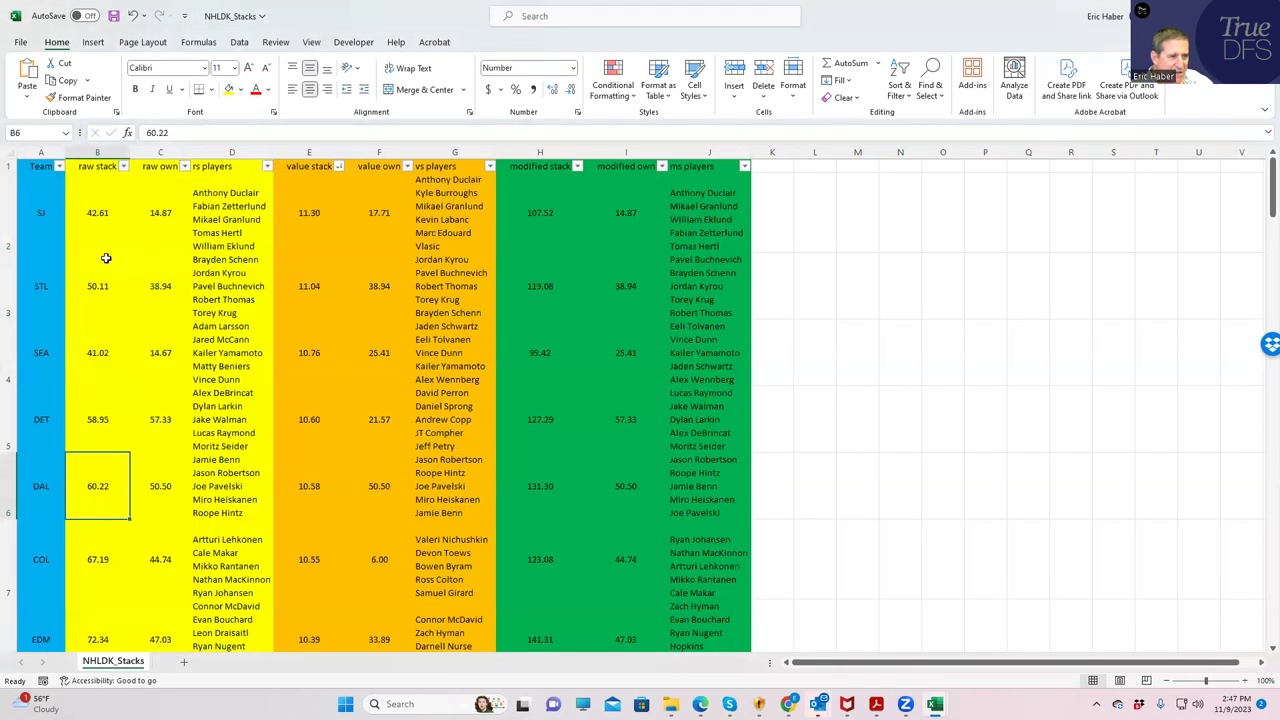
{"action": "left_click", "coordinate": [43, 220]}
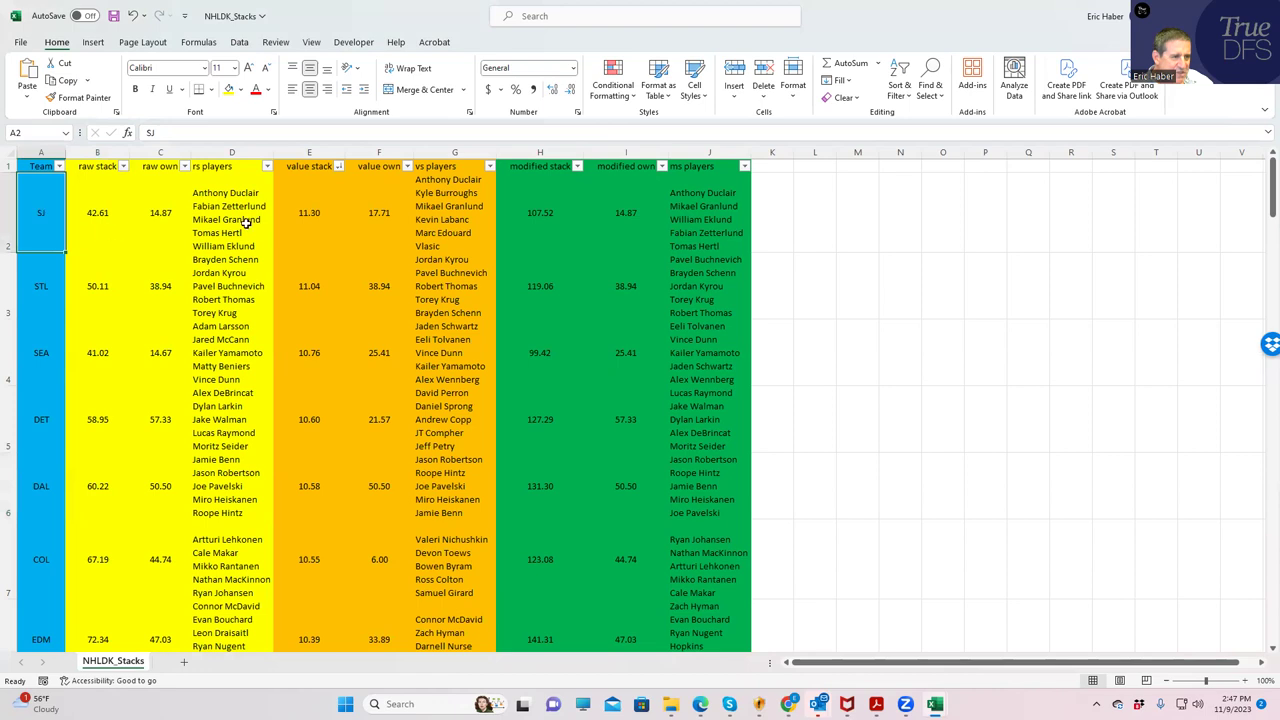
{"action": "left_click", "coordinate": [312, 212]}
{"action": "left_click", "coordinate": [380, 214]}
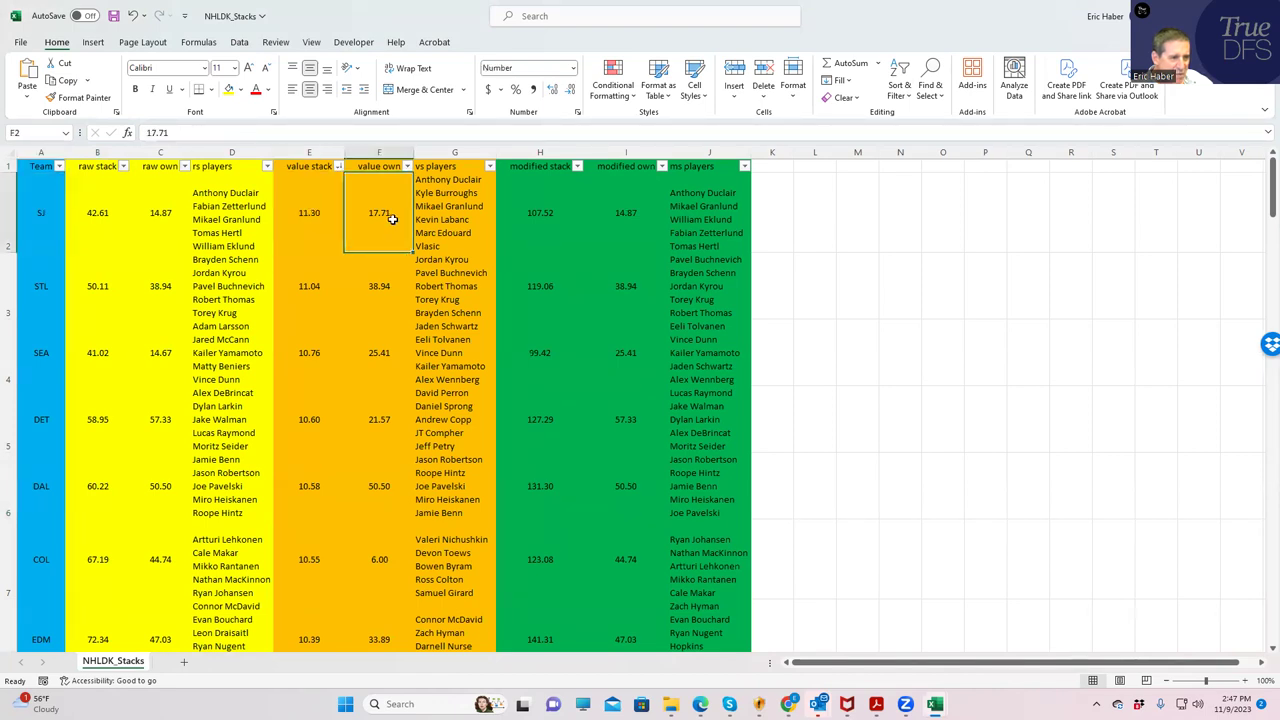
{"action": "left_click", "coordinate": [295, 228]}
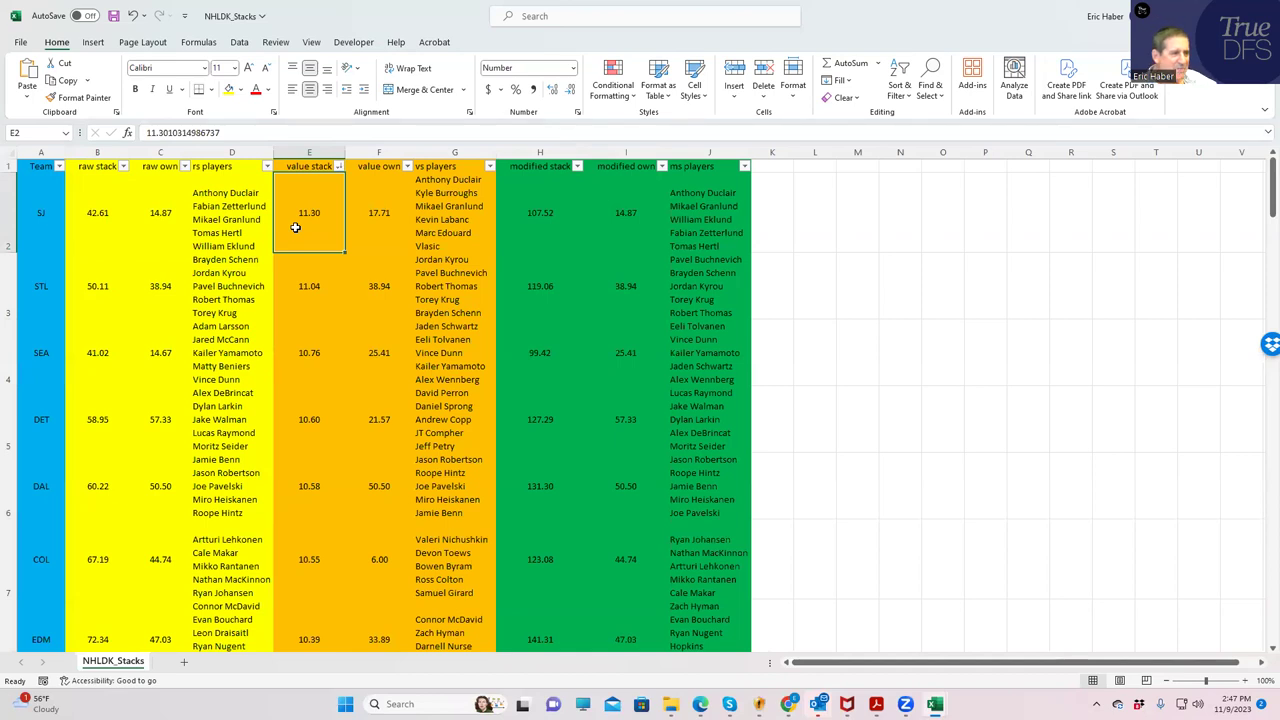
{"action": "left_click", "coordinate": [375, 213]}
{"action": "left_click", "coordinate": [317, 220]}
{"action": "left_click", "coordinate": [377, 214]}
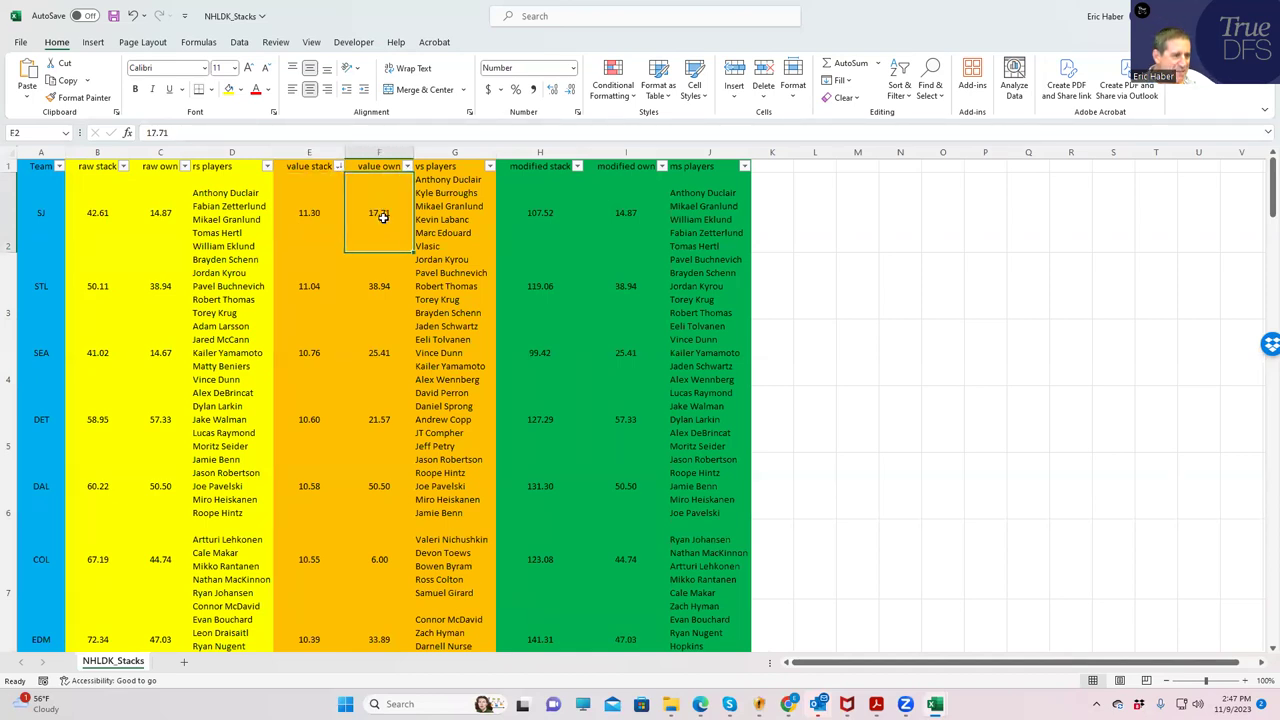
Step: Sort the teams by modified stack from largest to smallest and check the EDM and TB rows
{"action": "left_click", "coordinate": [577, 166]}
{"action": "left_click", "coordinate": [470, 201]}
{"action": "left_click", "coordinate": [46, 224]}
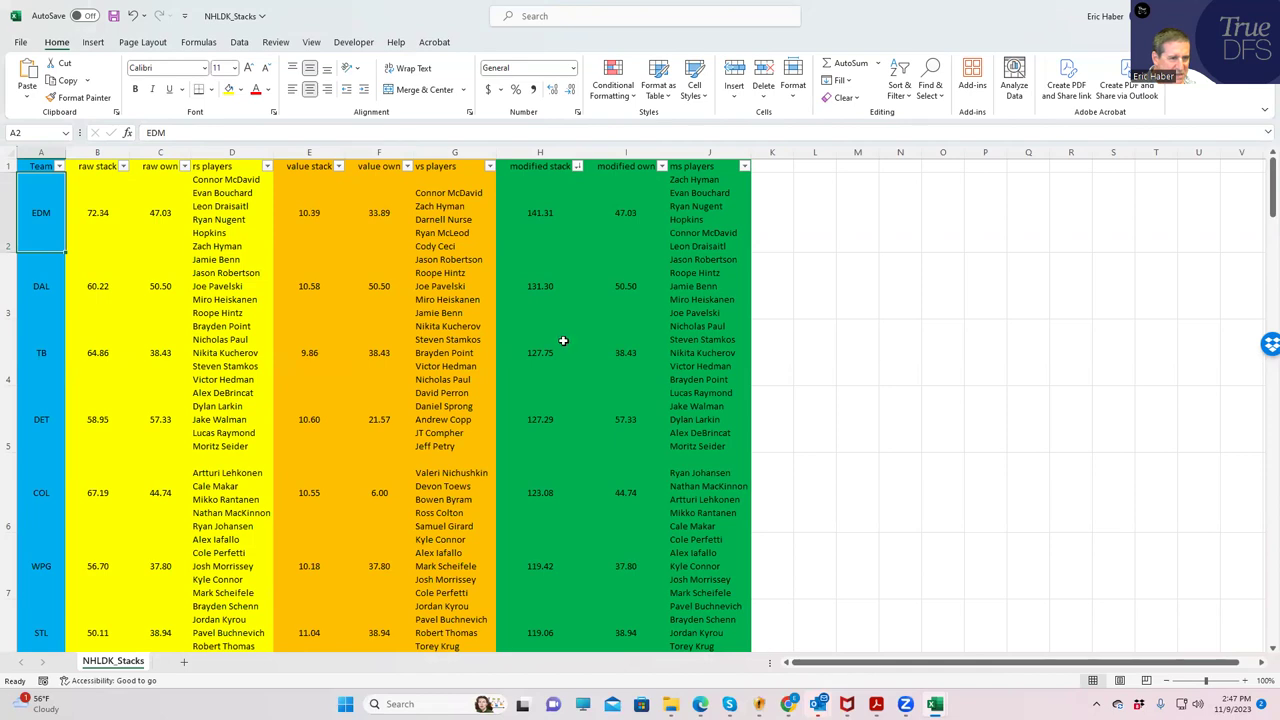
{"action": "left_click", "coordinate": [533, 352]}
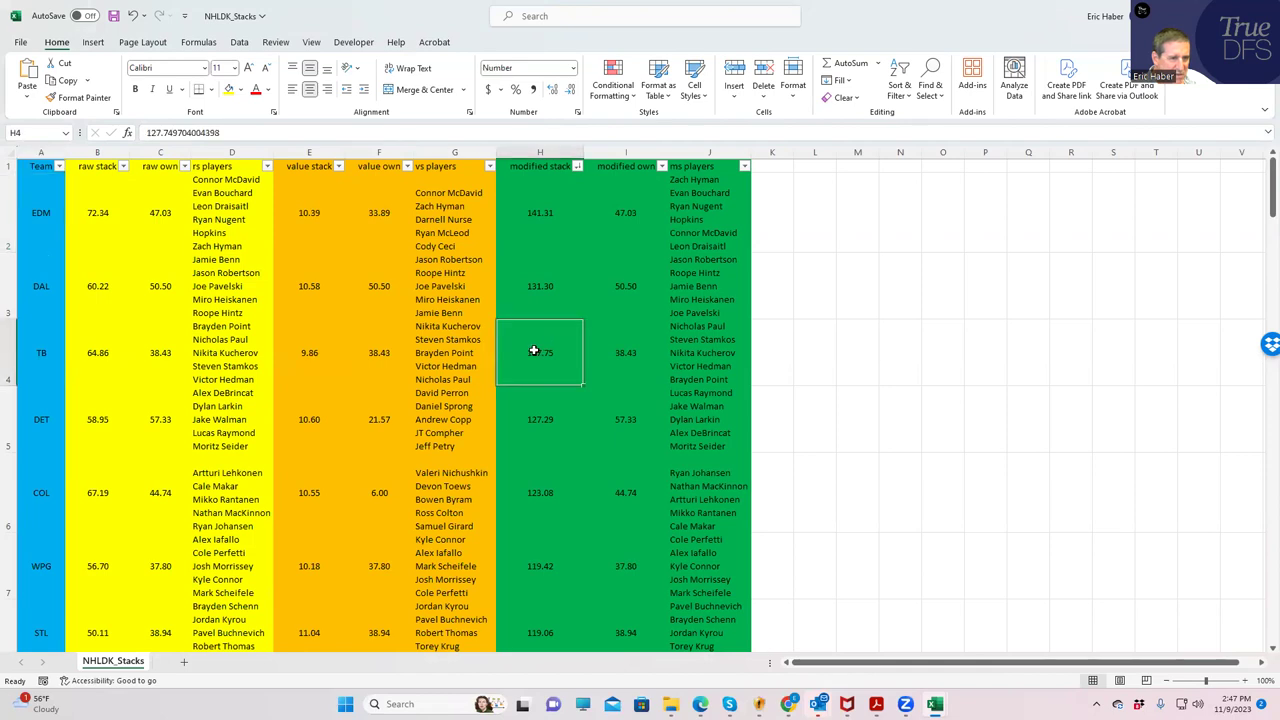
Step: Check the DAL row and compare DET's modified stack with its raw stack
{"action": "left_click", "coordinate": [55, 292]}
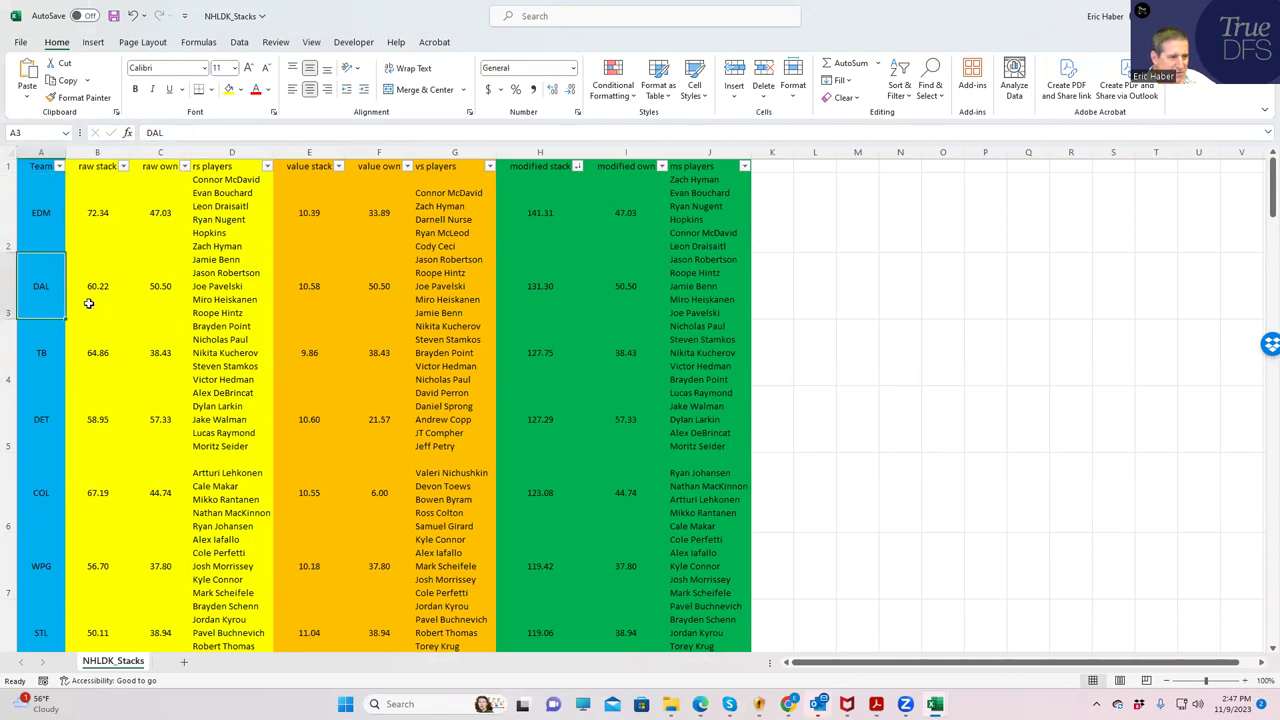
{"action": "left_click", "coordinate": [36, 412]}
{"action": "left_click", "coordinate": [538, 420]}
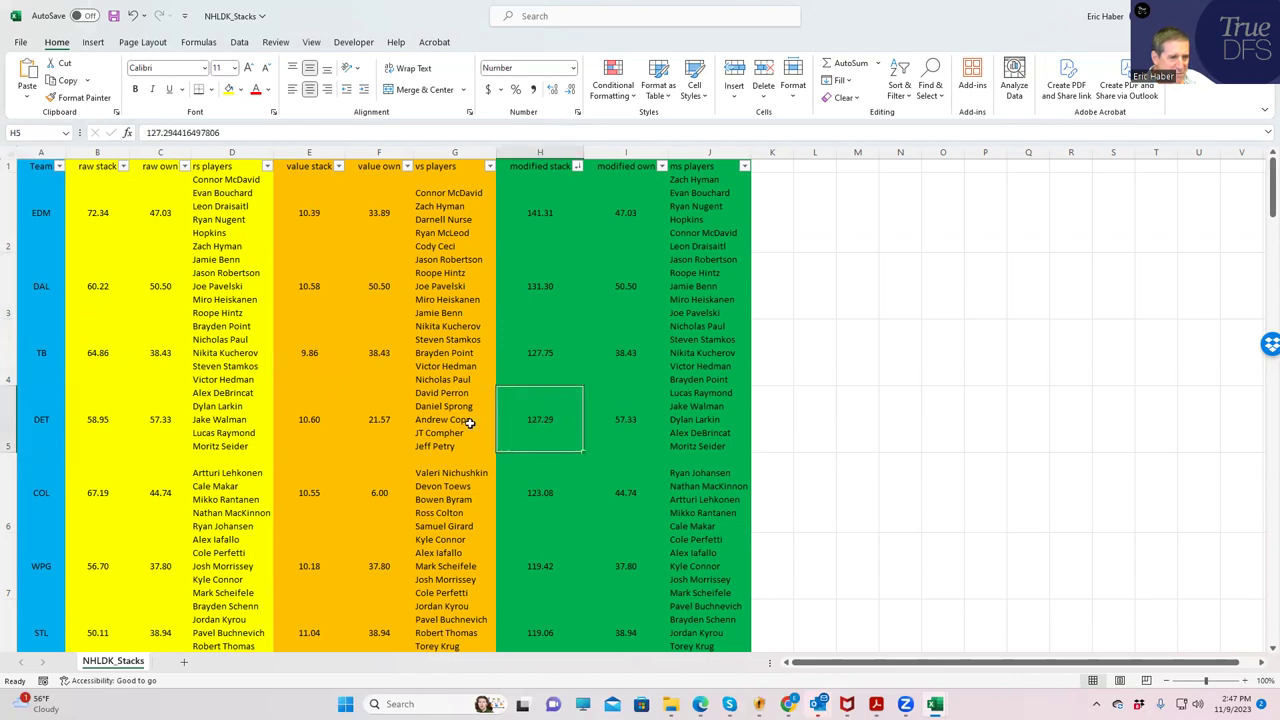
{"action": "left_click", "coordinate": [97, 413]}
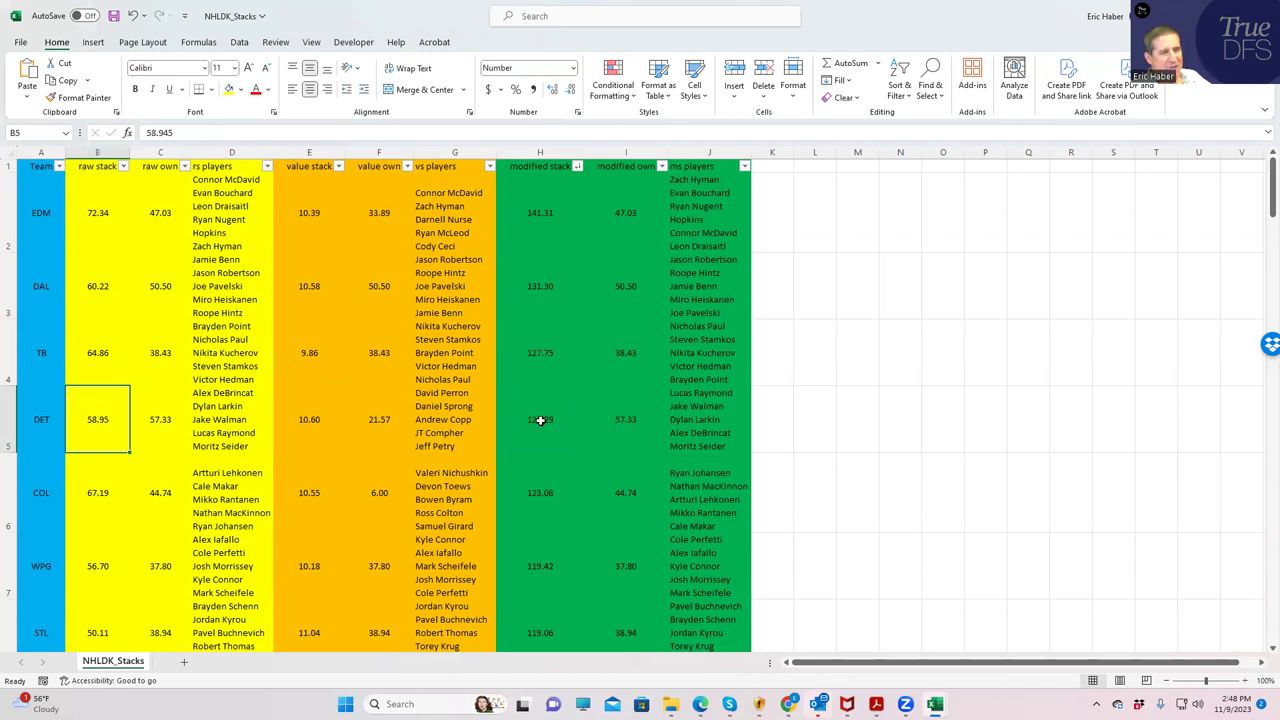
Step: Compare the EDM and DET teams by raw stack and modified stack
{"action": "left_click", "coordinate": [81, 215]}
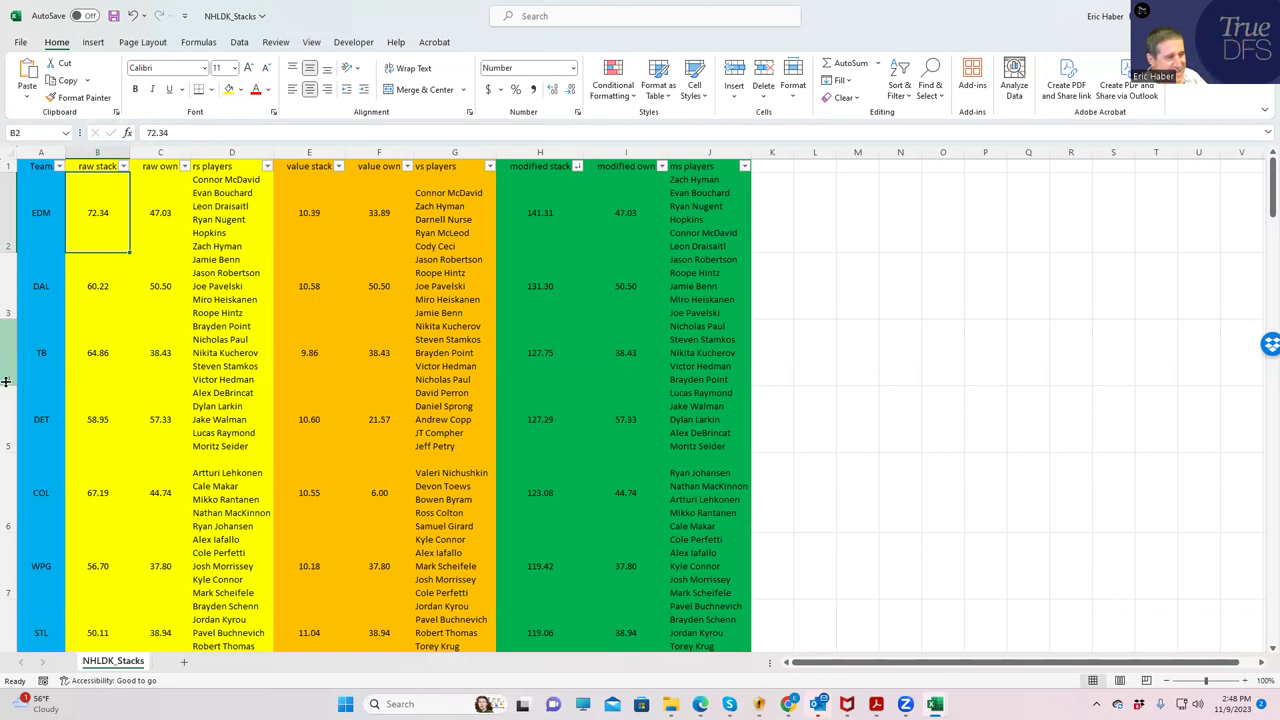
{"action": "left_click", "coordinate": [75, 413]}
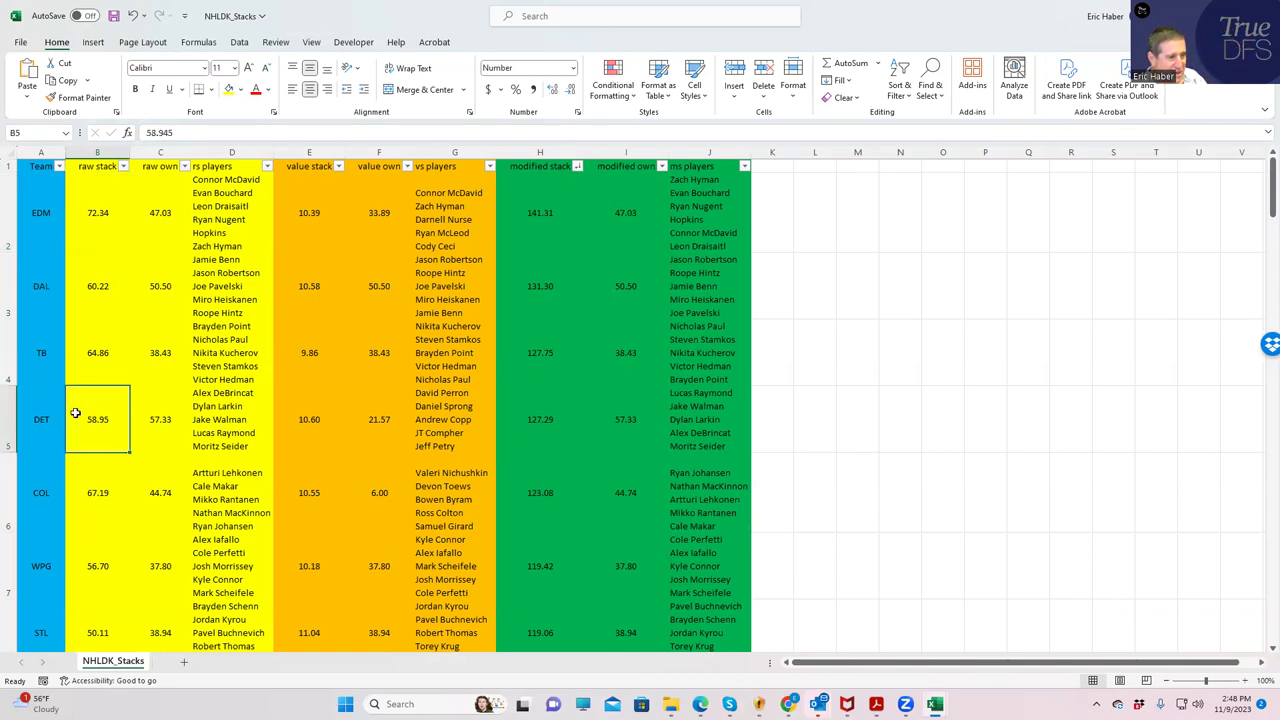
{"action": "left_click", "coordinate": [46, 418]}
{"action": "left_click", "coordinate": [50, 210]}
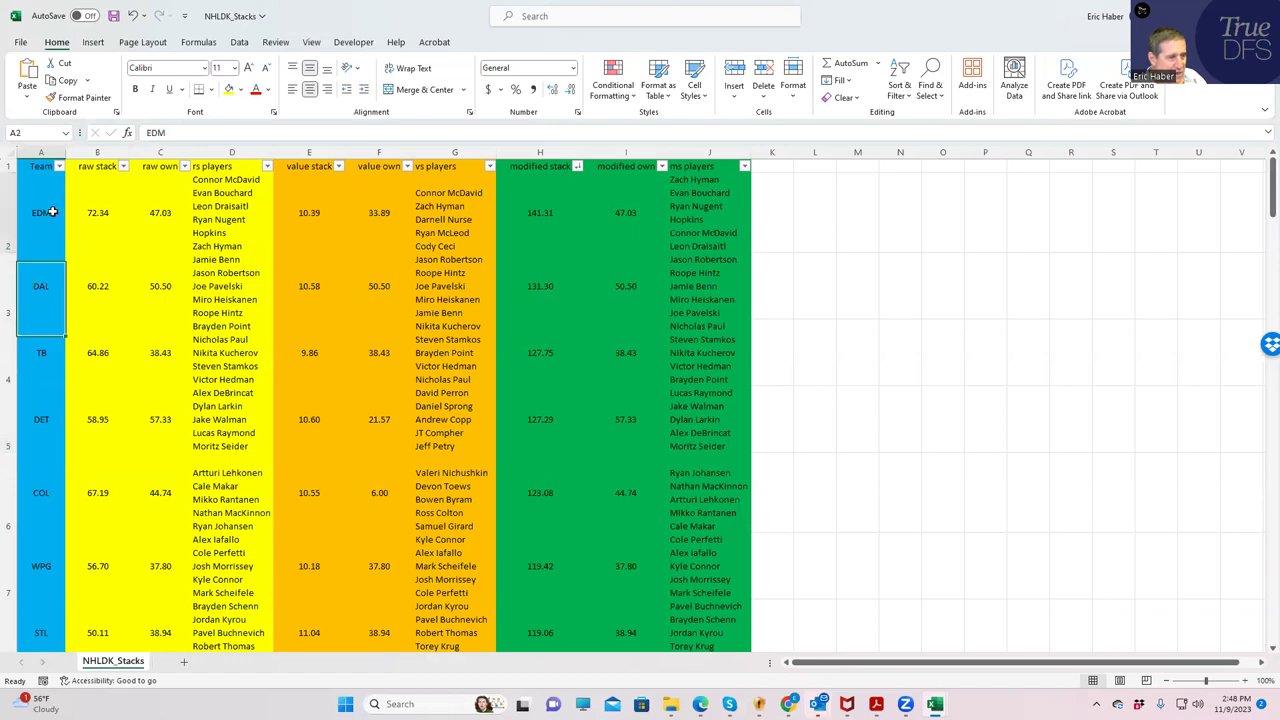
{"action": "left_click", "coordinate": [33, 412]}
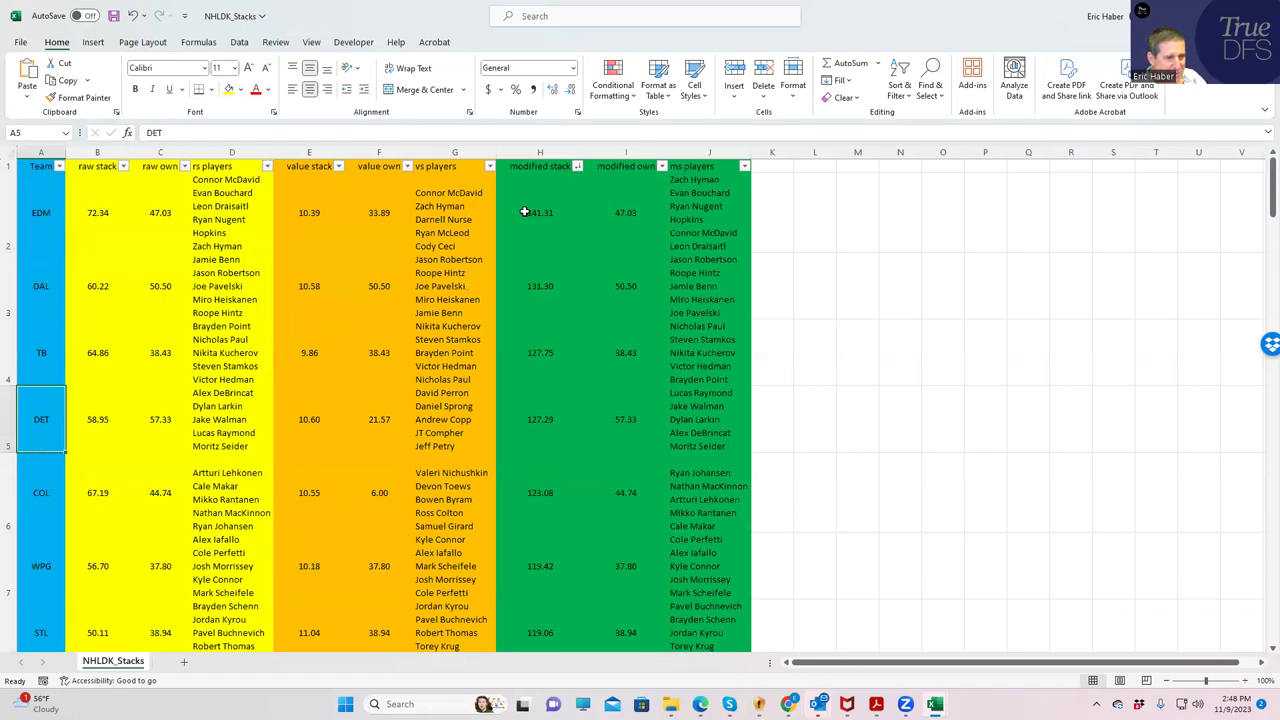
{"action": "left_click", "coordinate": [534, 419]}
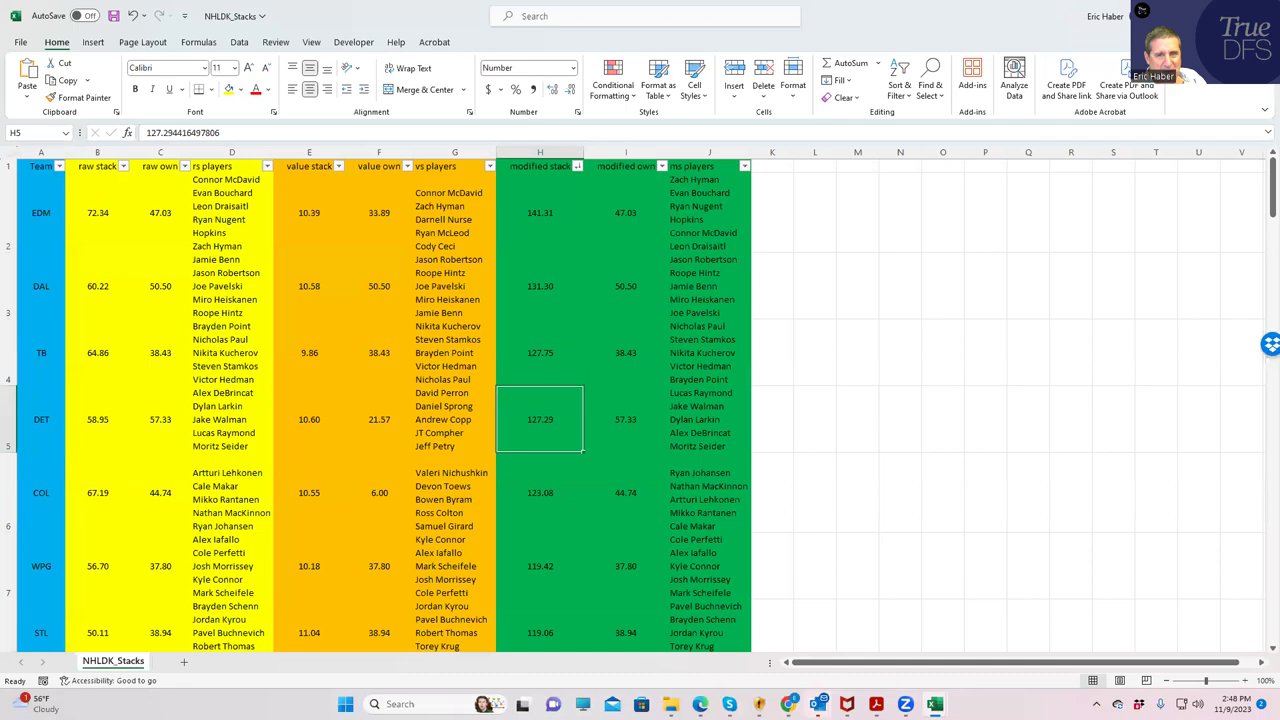
Step: Switch to the DraftKings lineup editor in the browser and filter the player pool to EDM from the EDM/SJ game
{"action": "key", "text": "alt+Tab"}
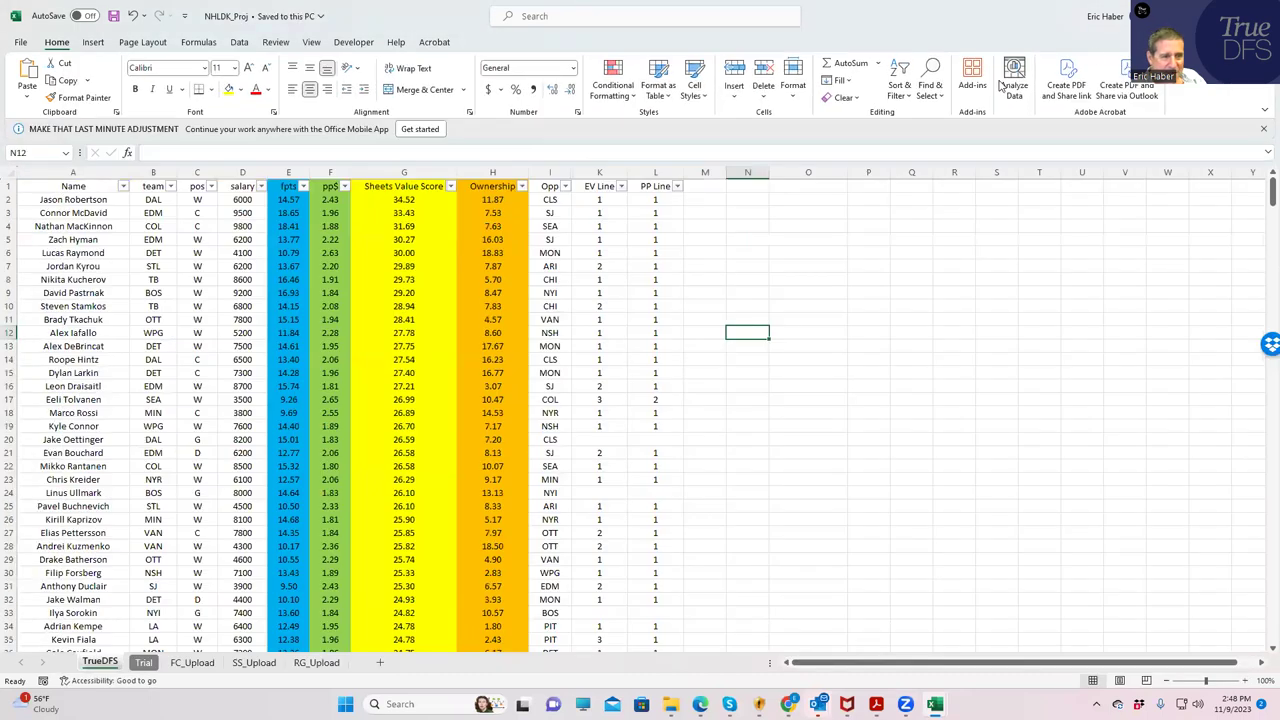
{"action": "key", "text": "alt+Tab"}
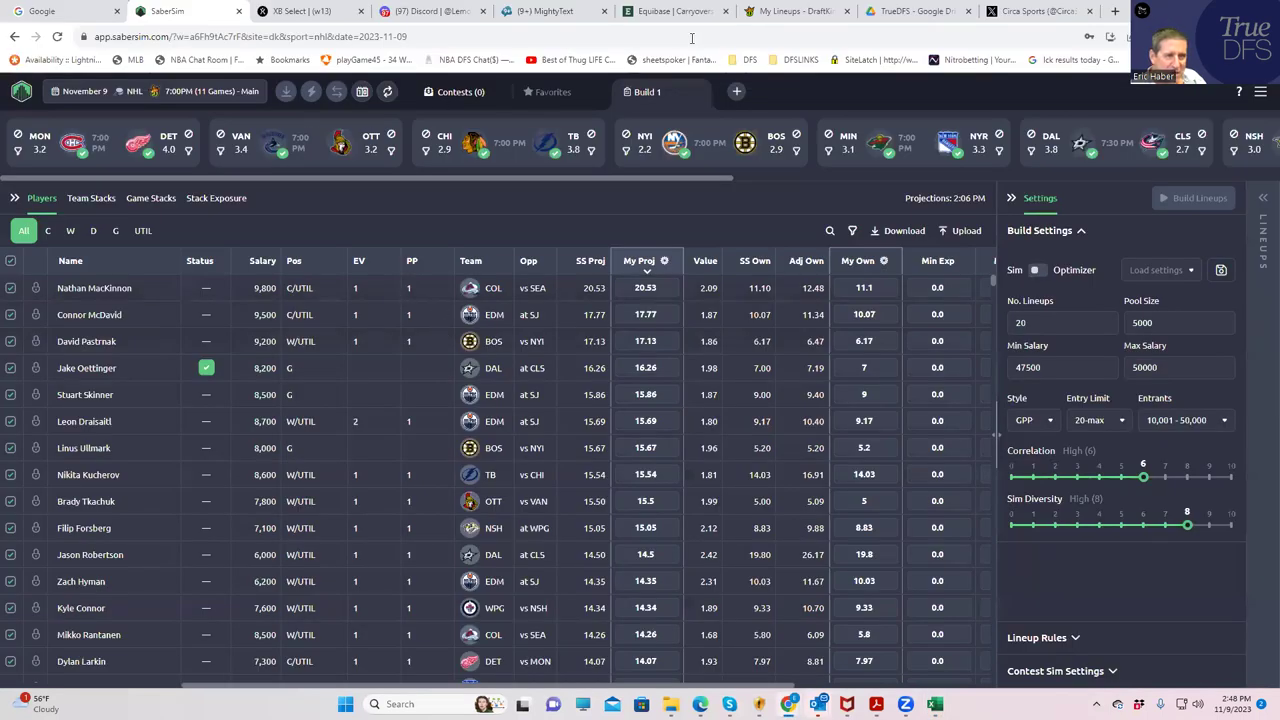
{"action": "left_click", "coordinate": [782, 12]}
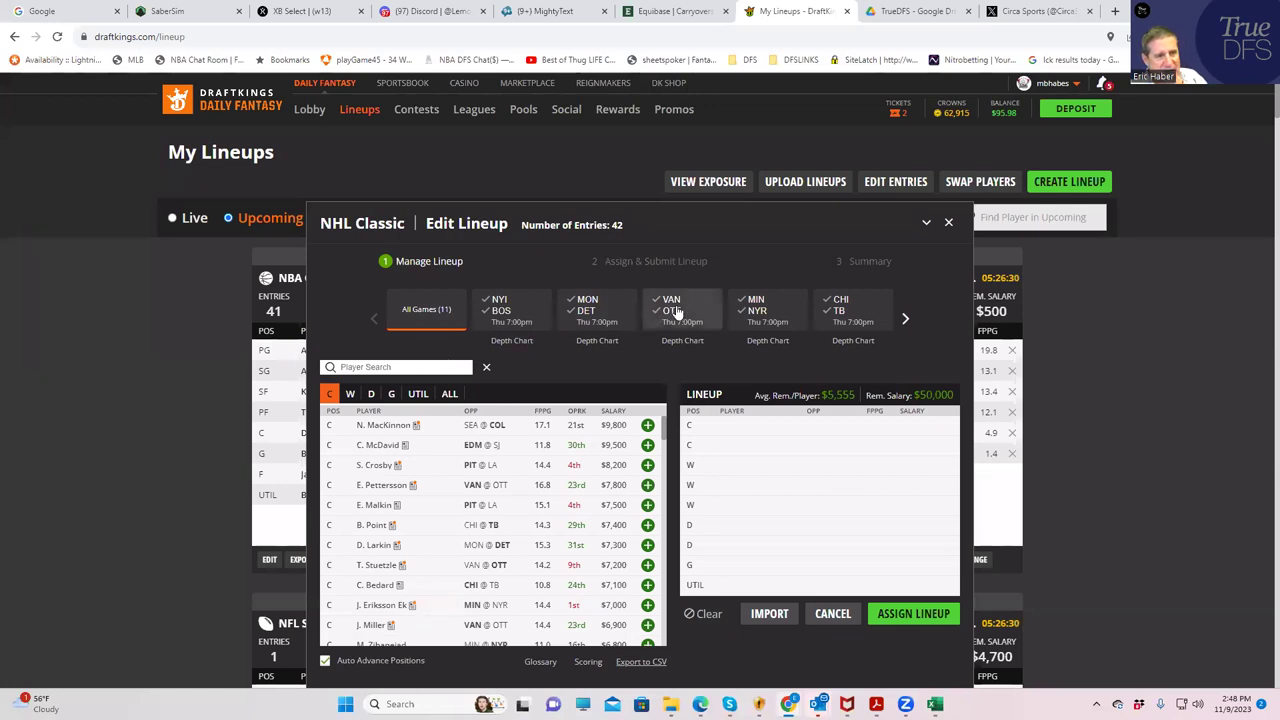
{"action": "left_click", "coordinate": [903, 323]}
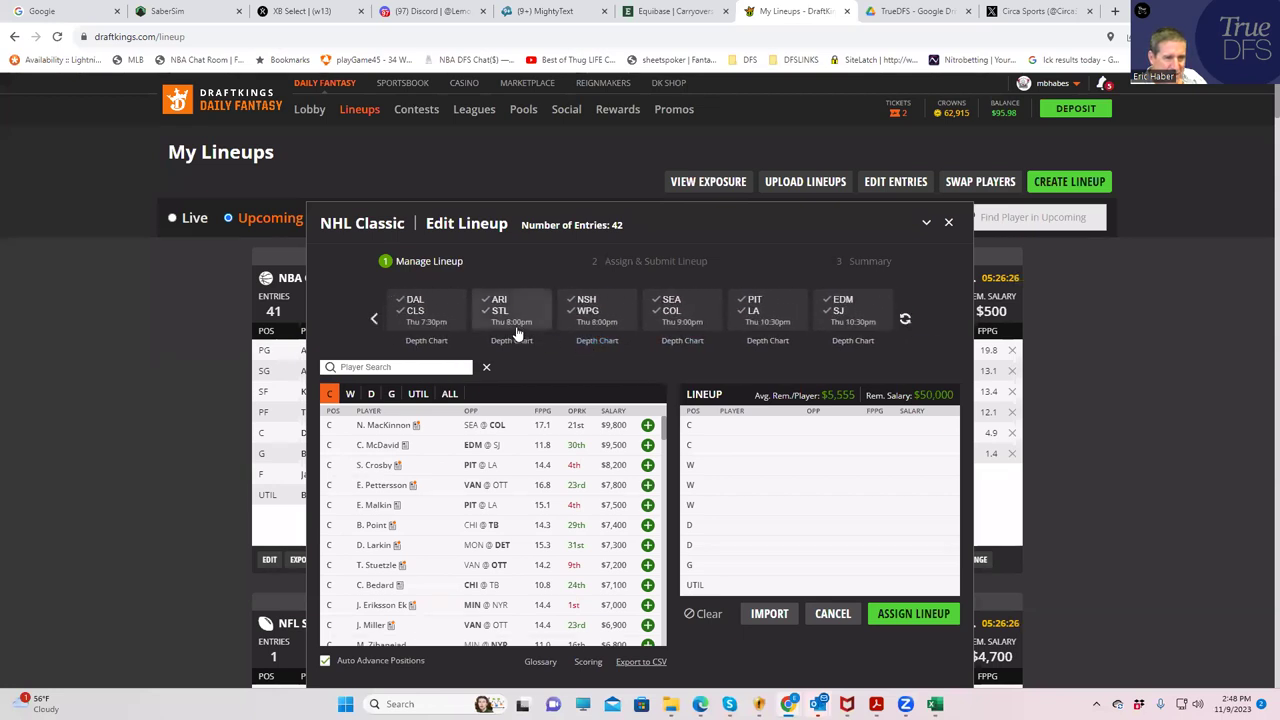
{"action": "left_click", "coordinate": [845, 310]}
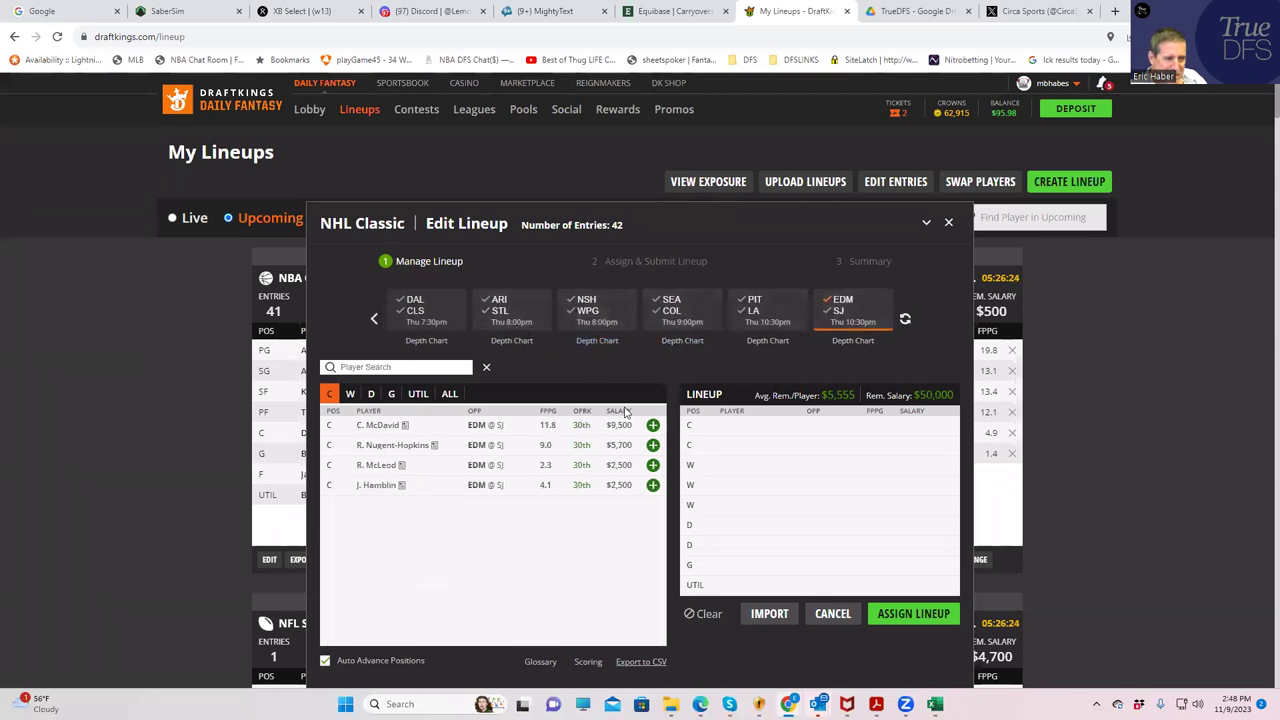
Step: Add EDM players C. McDavid at center, L. Draisaitl and Z. Hyman at wing, and E. Bouchard on defense to the lineup
{"action": "left_click", "coordinate": [652, 425]}
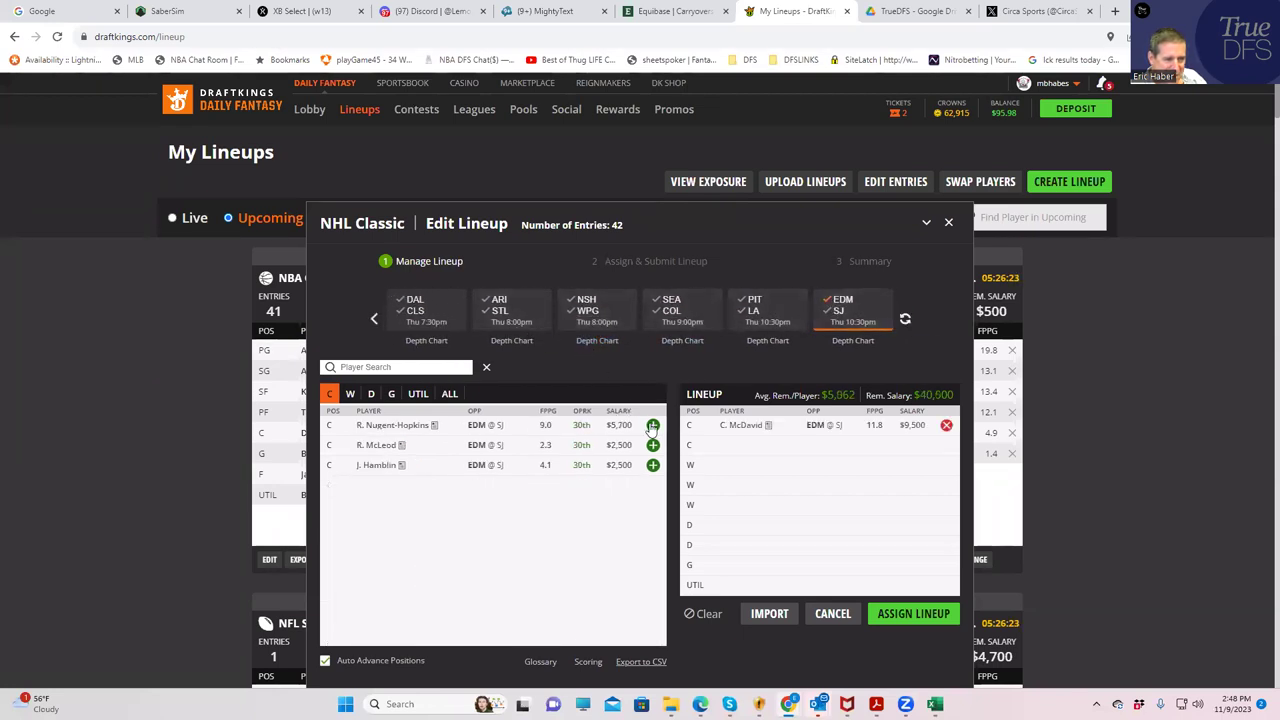
{"action": "left_click", "coordinate": [350, 394]}
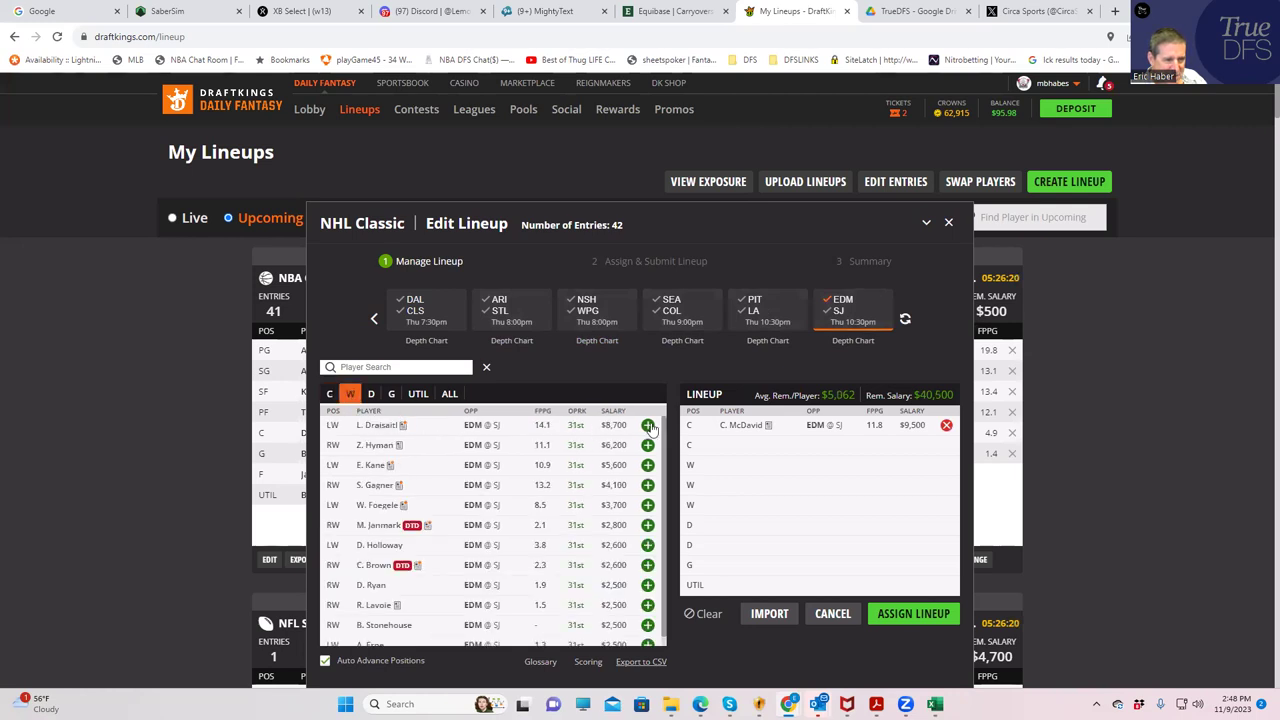
{"action": "left_click", "coordinate": [652, 425]}
{"action": "left_click", "coordinate": [370, 394]}
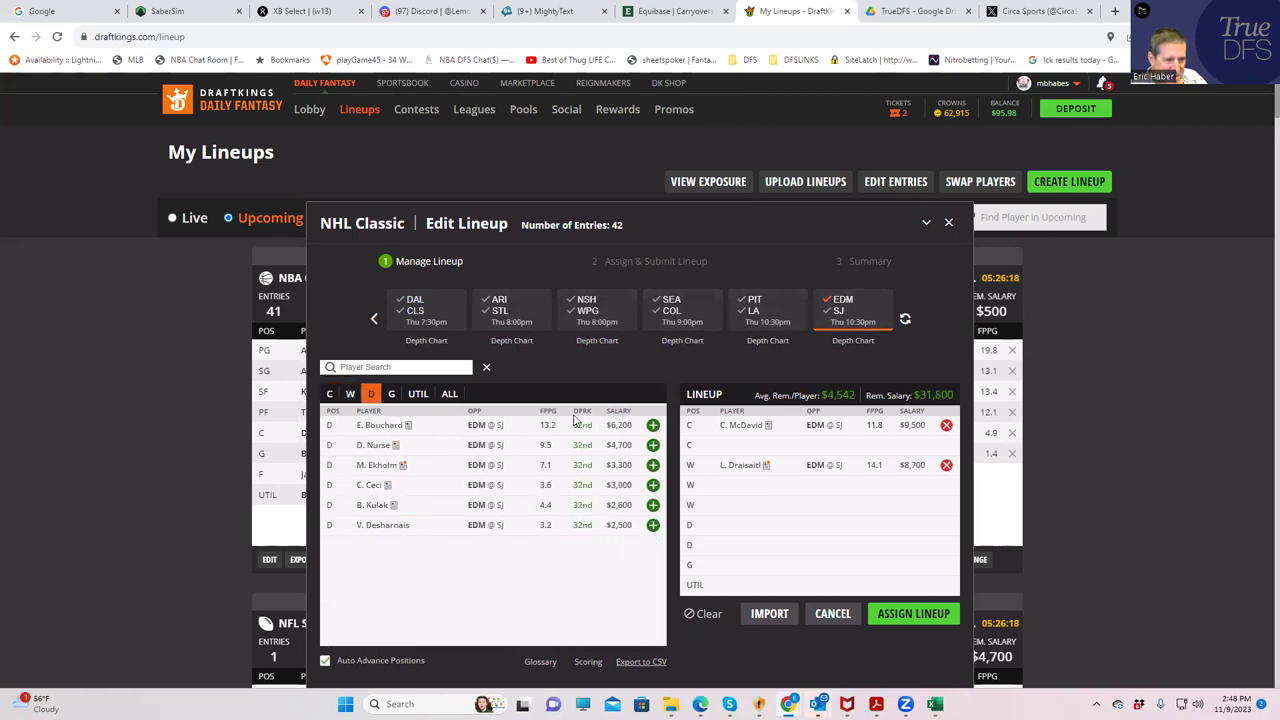
{"action": "left_click", "coordinate": [652, 425]}
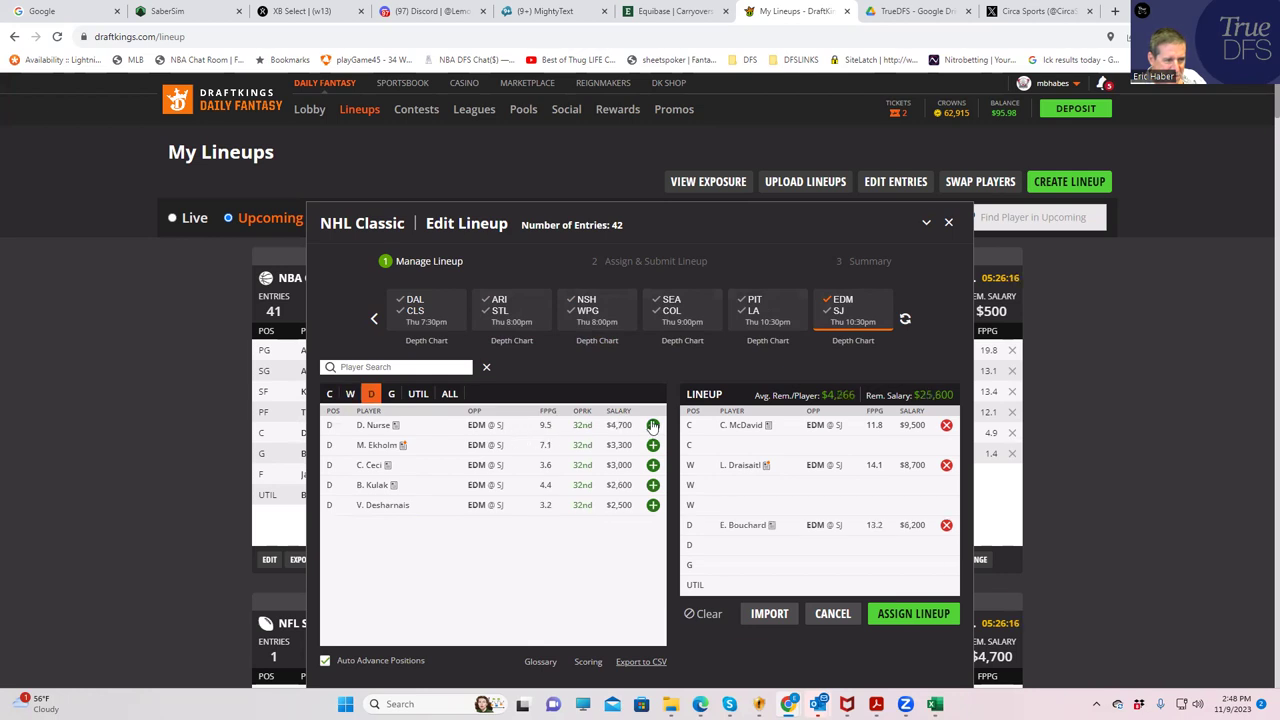
{"action": "left_click", "coordinate": [350, 394]}
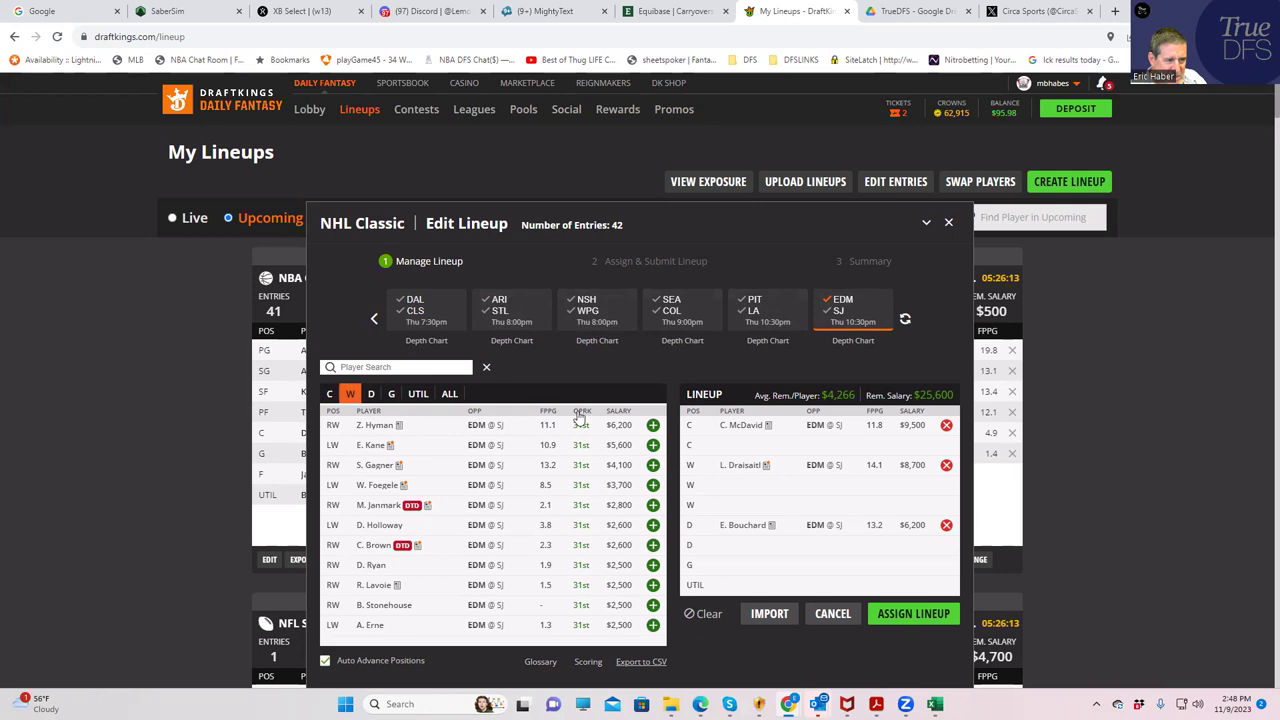
{"action": "left_click", "coordinate": [652, 427]}
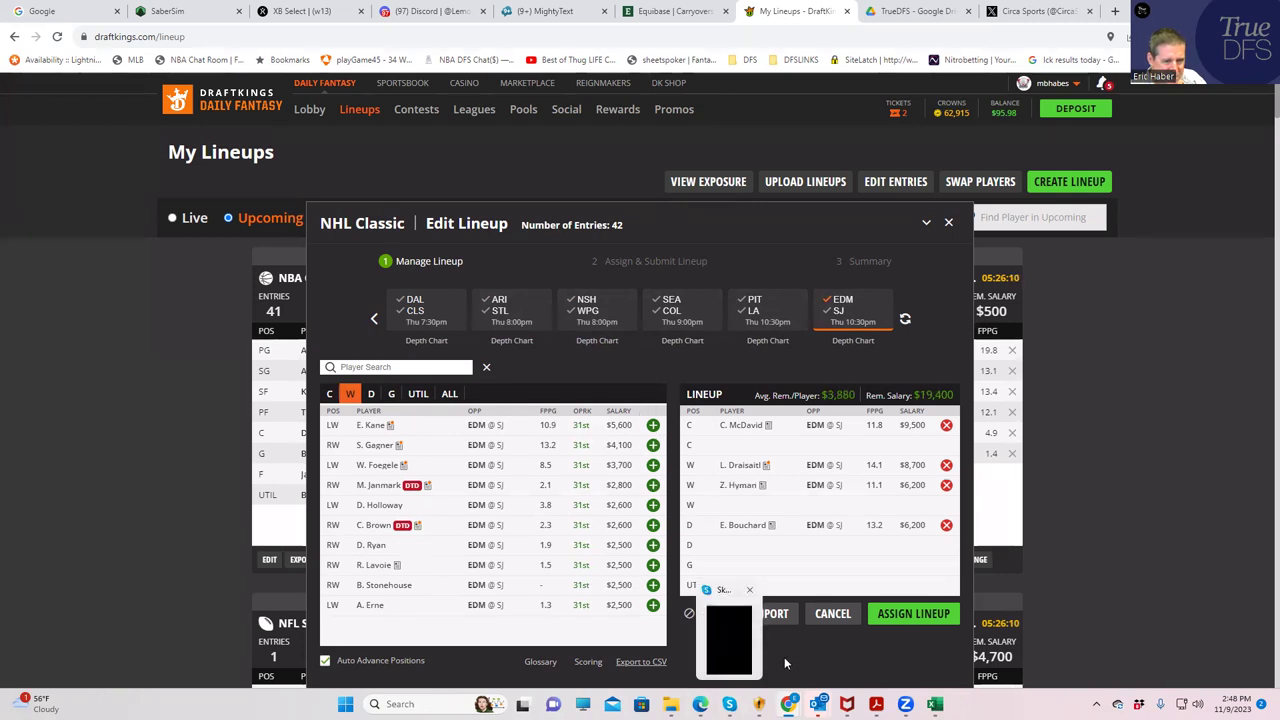
Step: Switch to the NHLDK_Proj workbook and check the EDM rows for Connor McDavid, Zach Hyman, Leon Draisaitl and Evan Bouchard
{"action": "mouse_move", "coordinate": [934, 704]}
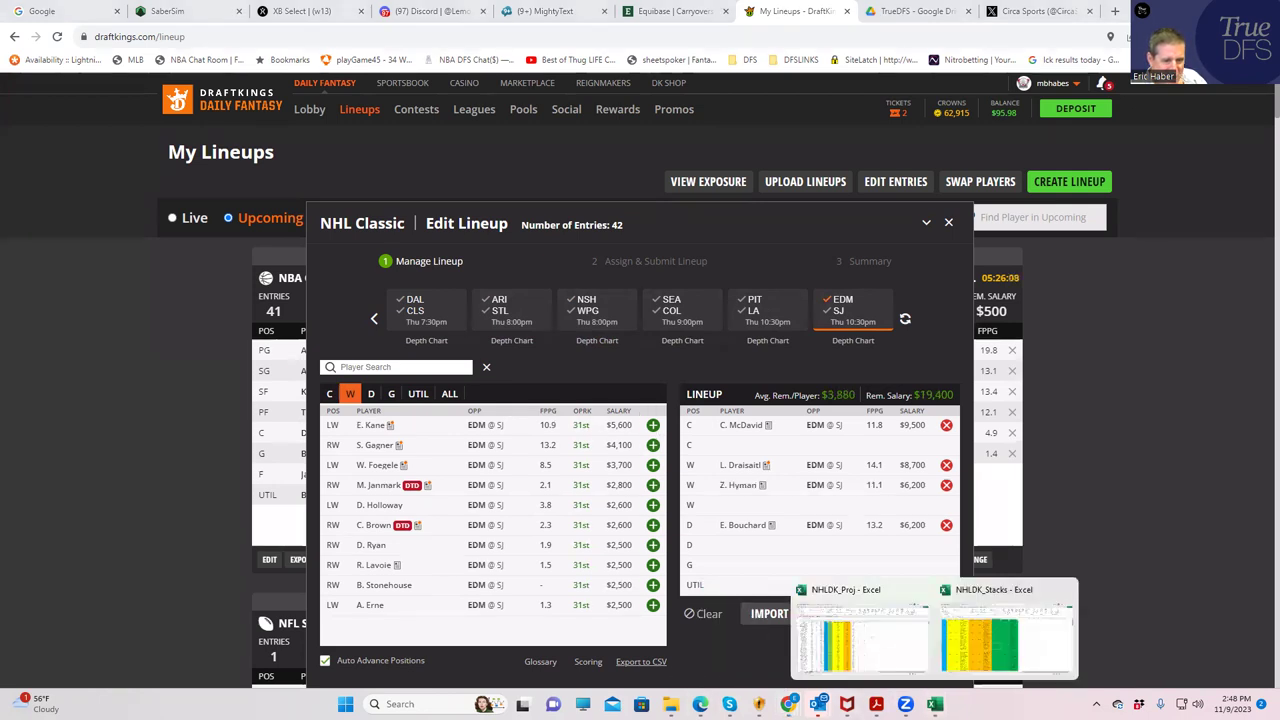
{"action": "left_click", "coordinate": [829, 655]}
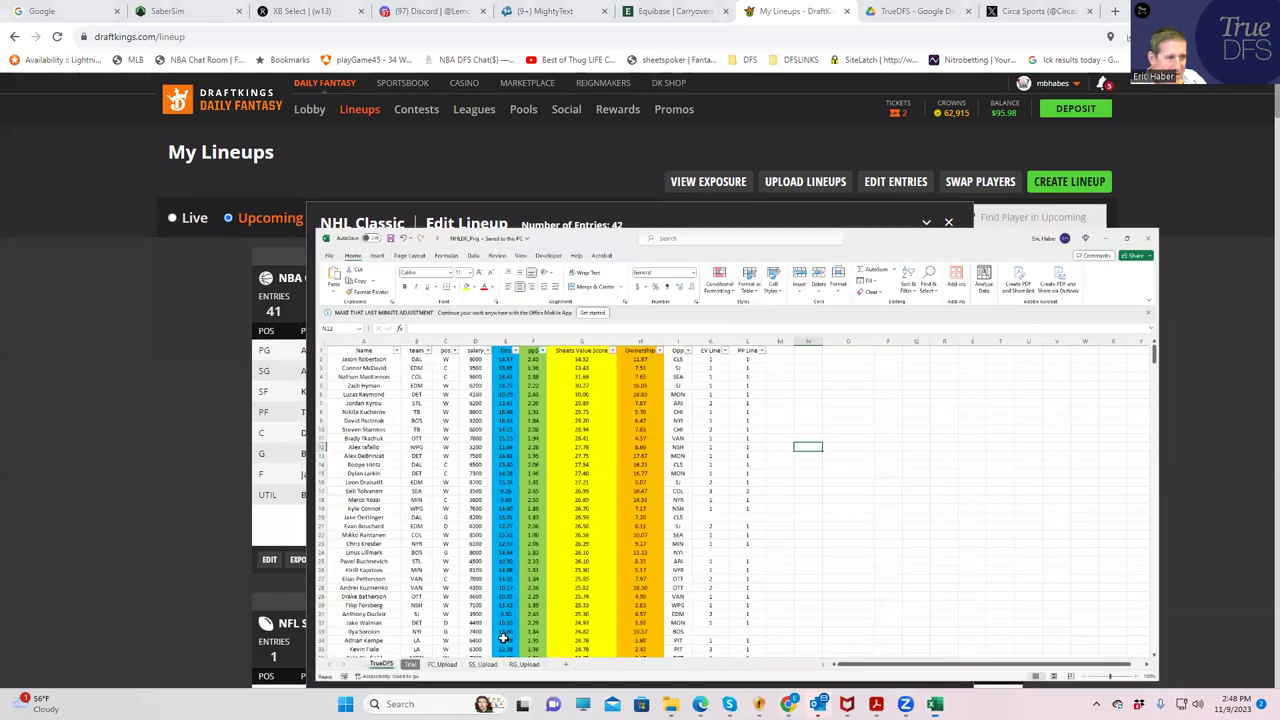
{"action": "left_click", "coordinate": [159, 213]}
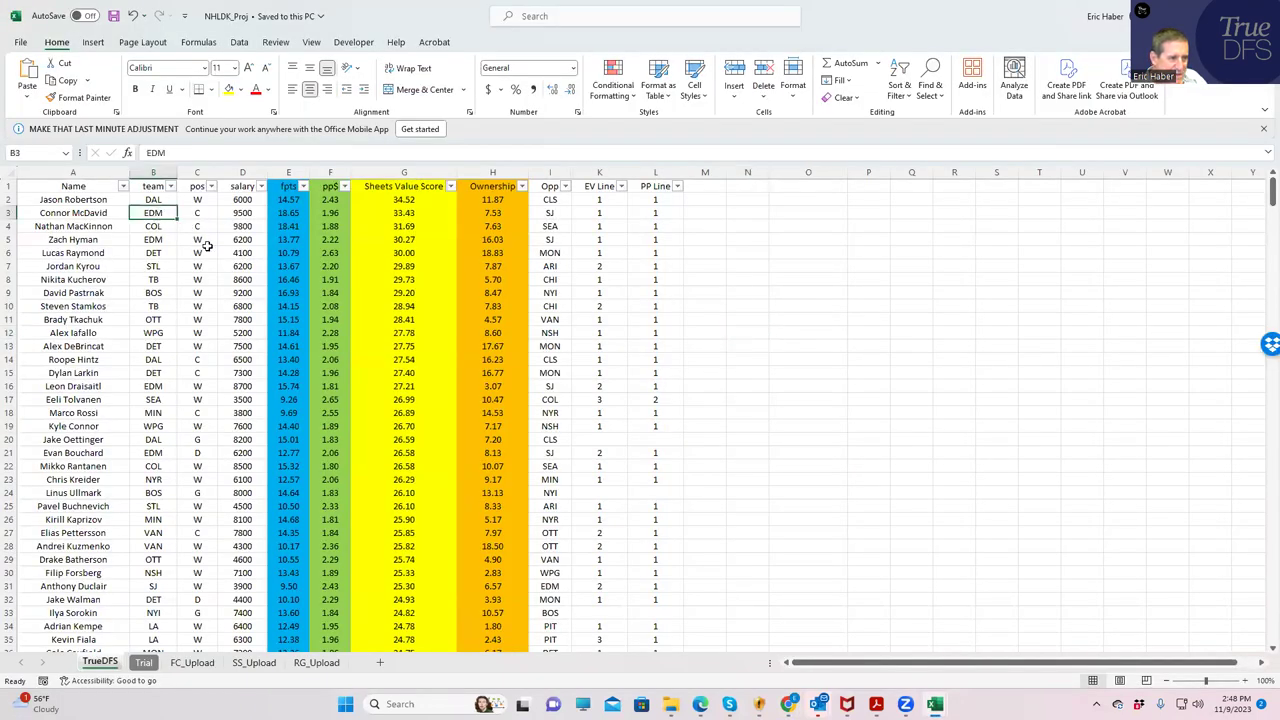
{"action": "key", "text": "Down"}
{"action": "key", "text": "Down"}
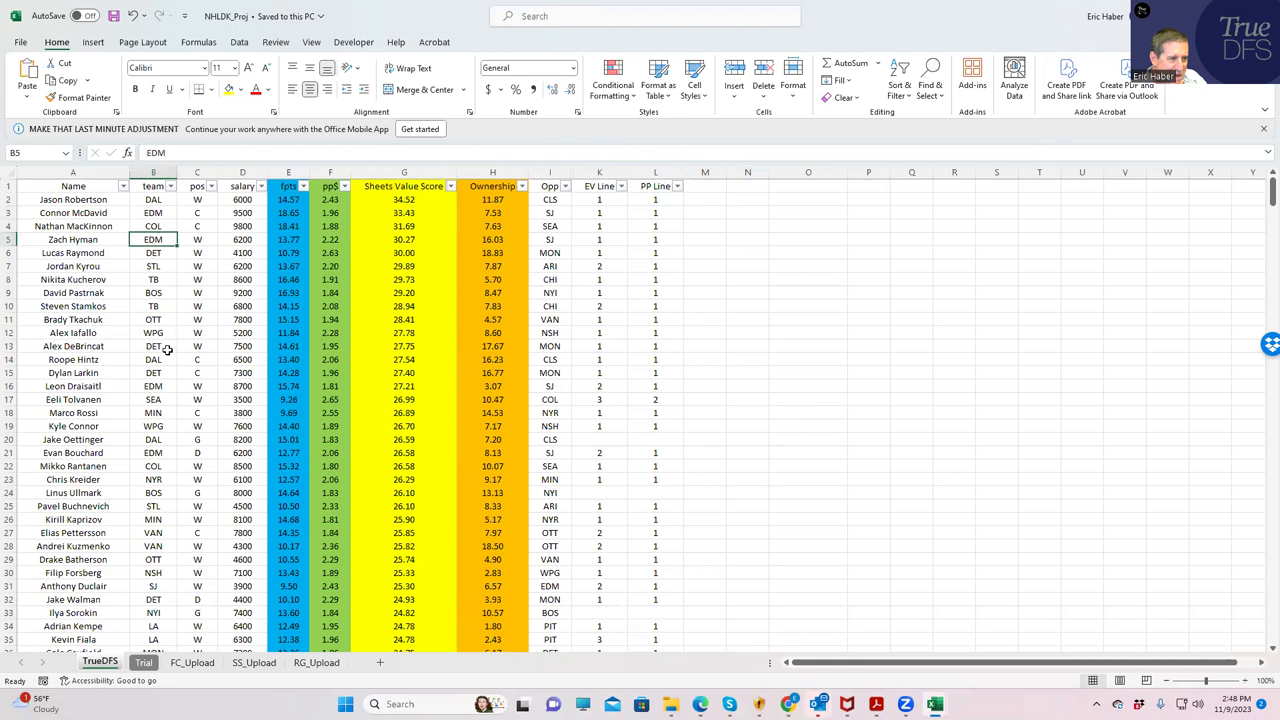
{"action": "left_click", "coordinate": [159, 388]}
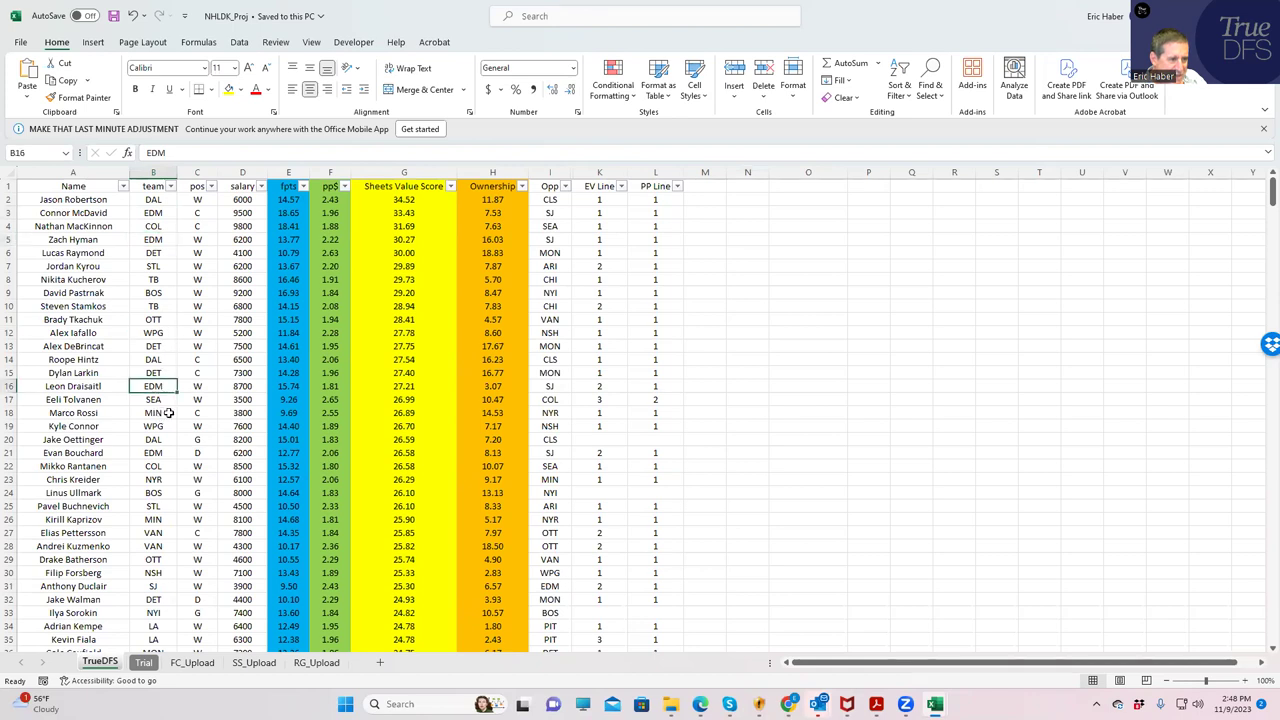
{"action": "left_click", "coordinate": [165, 453]}
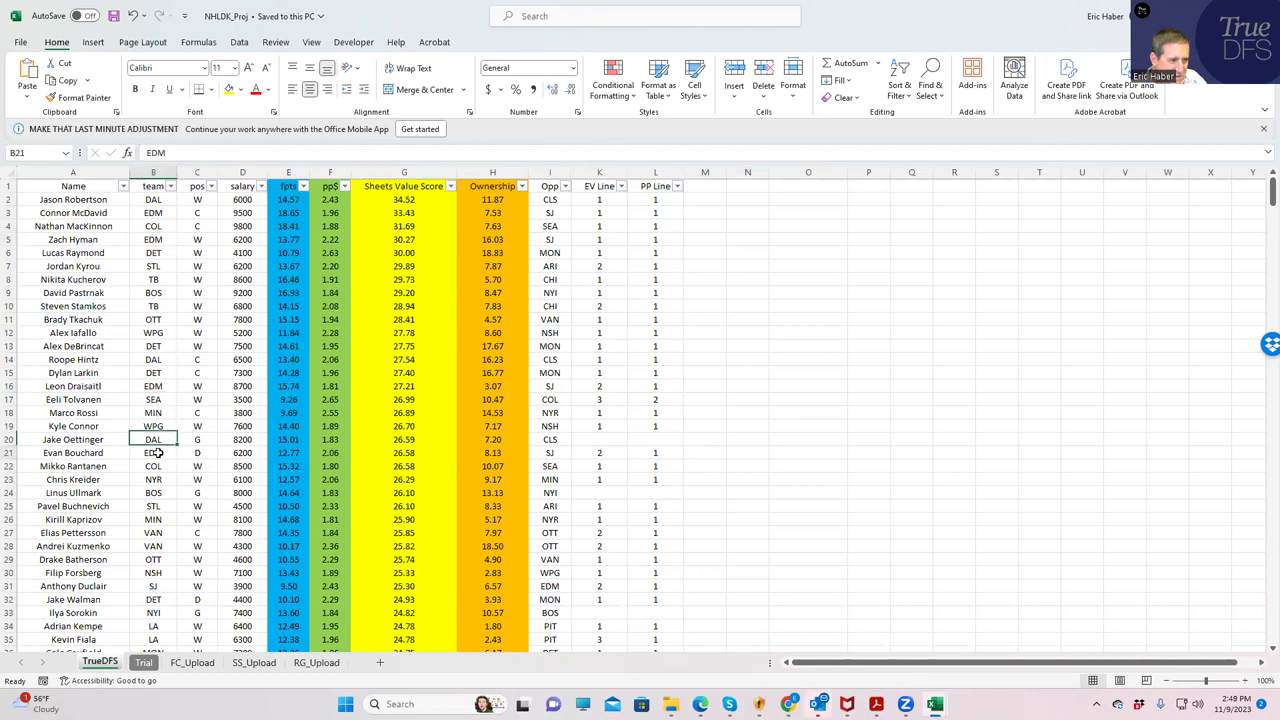
Step: Return to the DraftKings lineup editor, filter the player pool to DET from the MON/DET game and list its centers
{"action": "key", "text": "super+Down"}
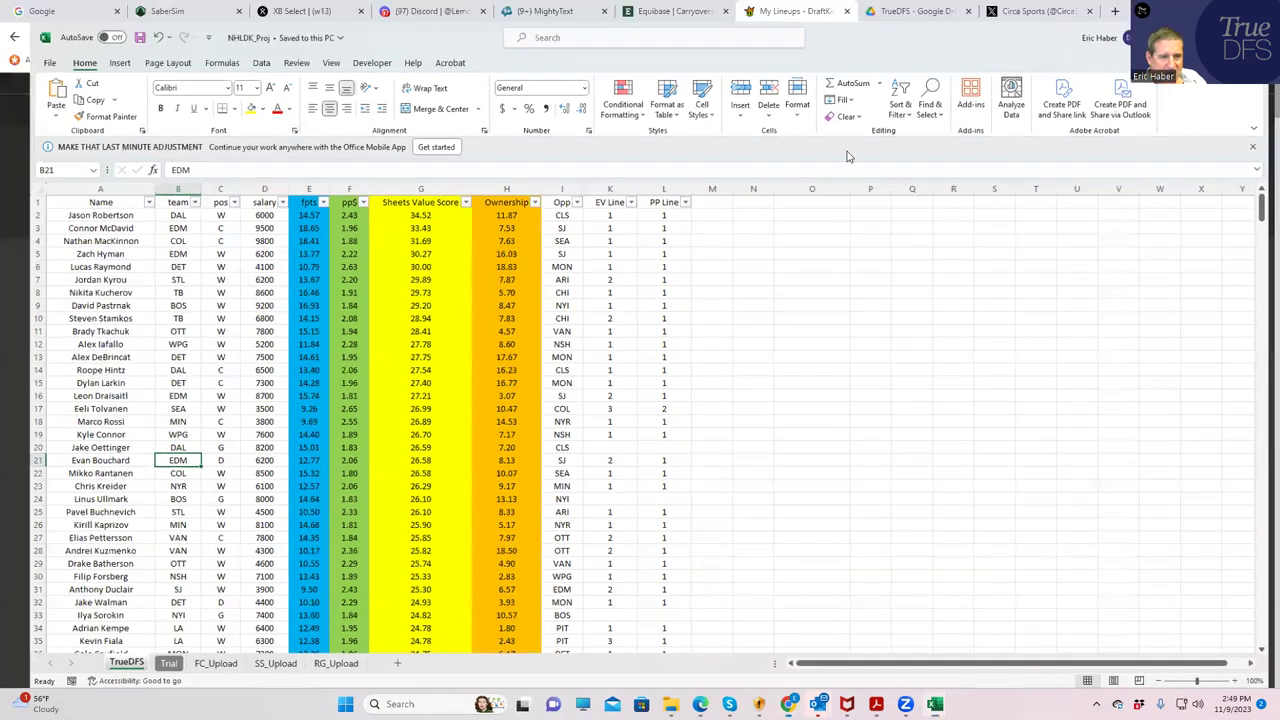
{"action": "key", "text": "super+Down"}
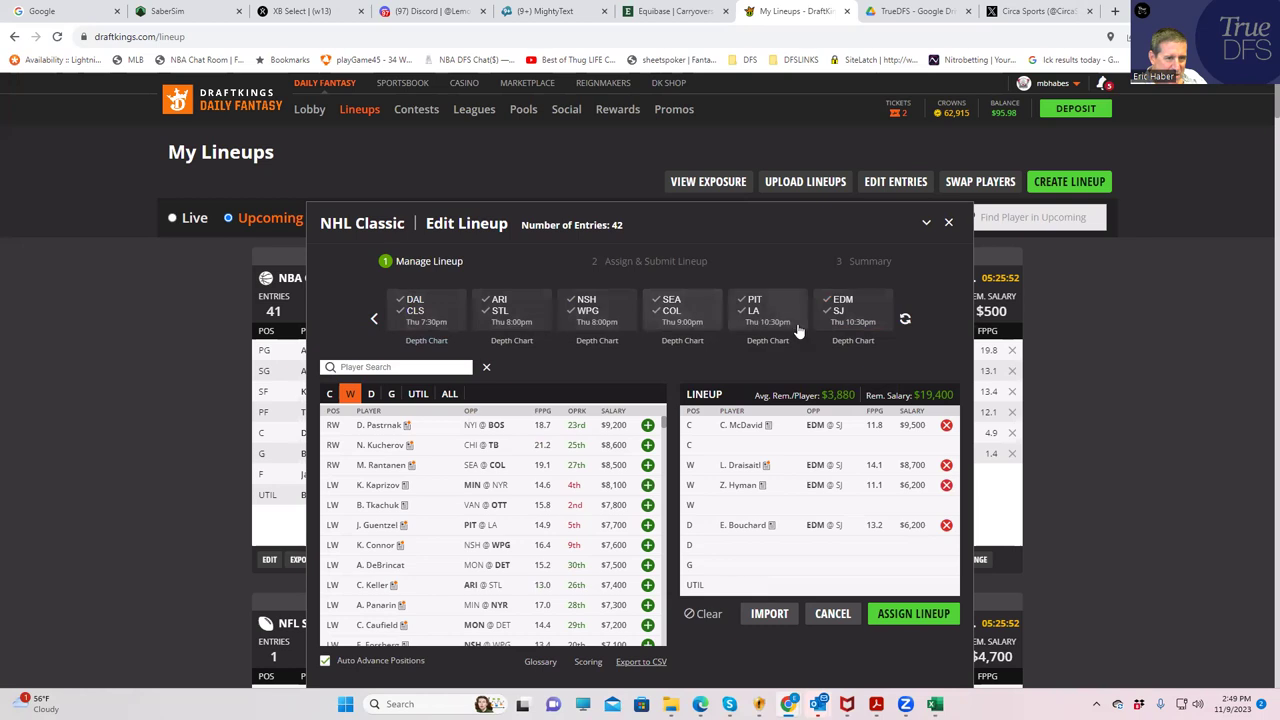
{"action": "left_click", "coordinate": [376, 319]}
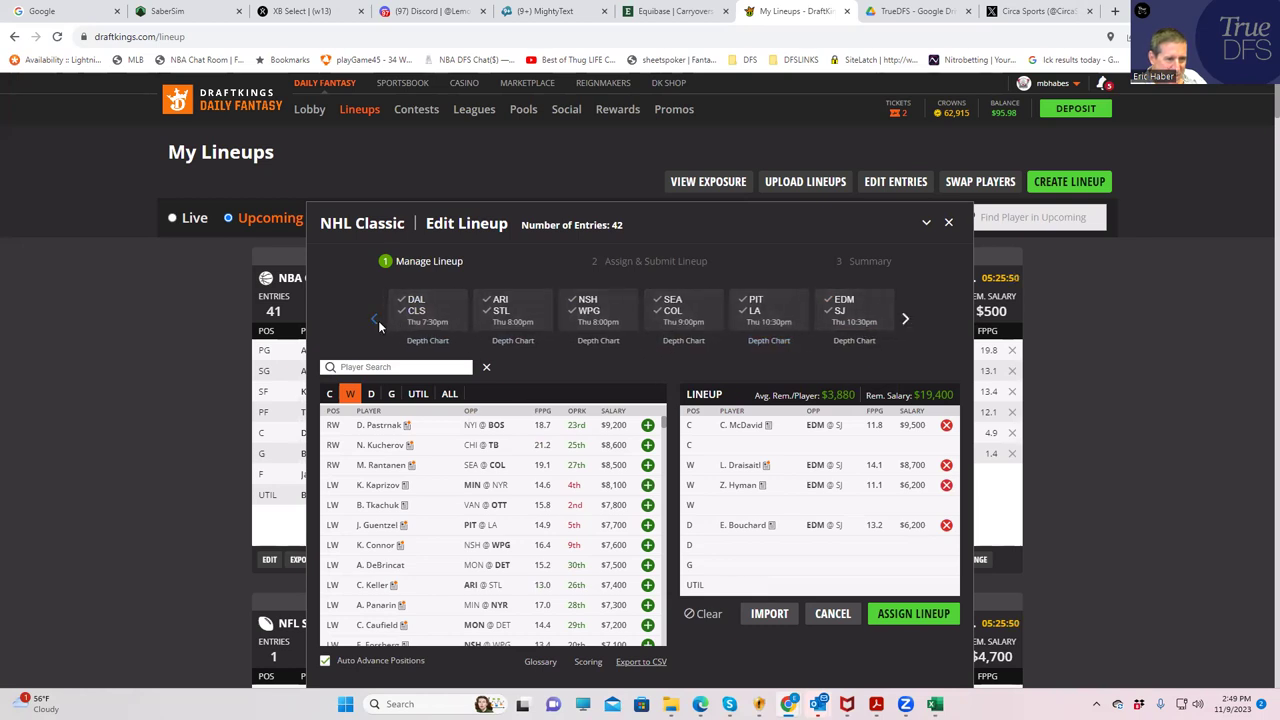
{"action": "left_click", "coordinate": [590, 312]}
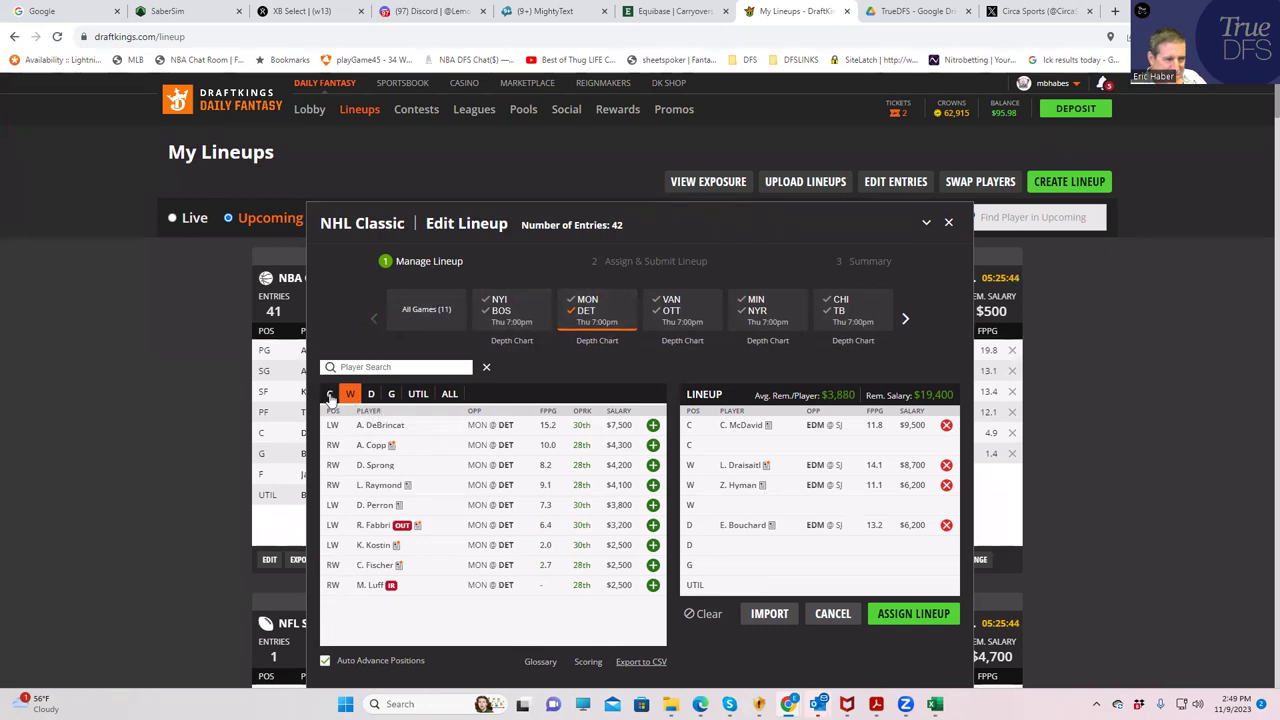
{"action": "left_click", "coordinate": [330, 394]}
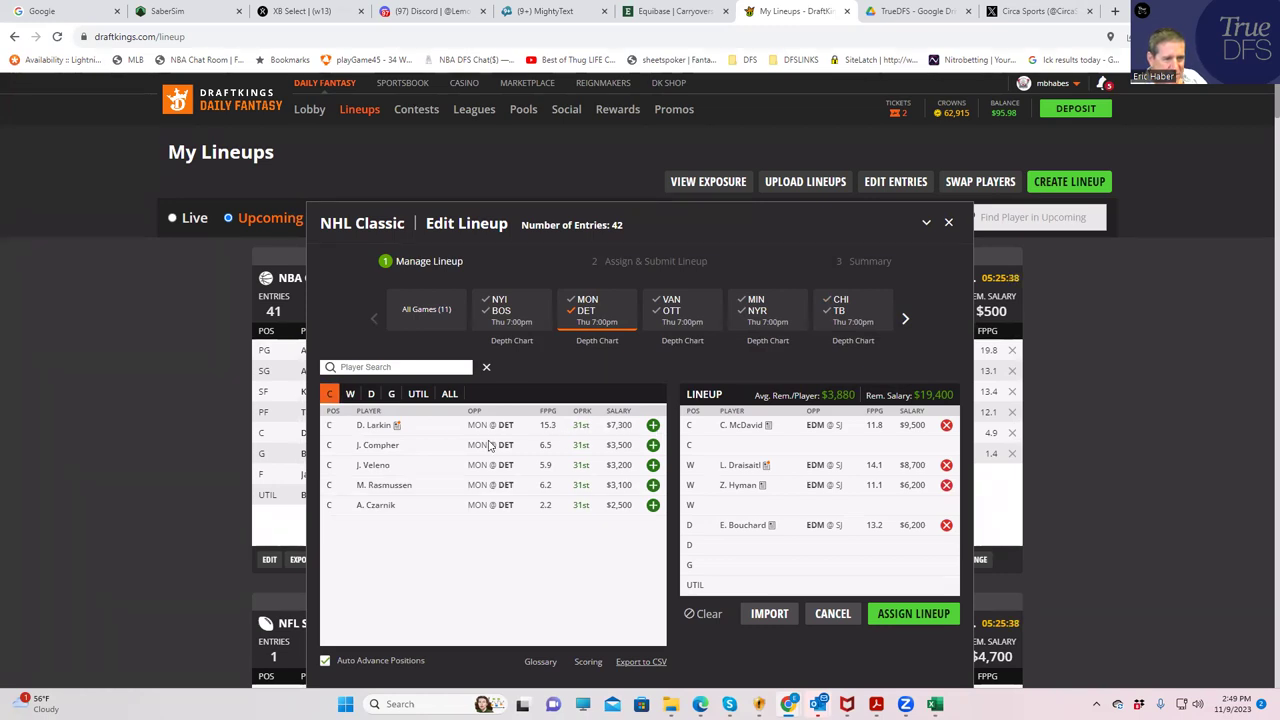
Step: Check the salaries of Lucas Raymond, Alex DeBrincat, Dylan Larkin and Evan Bouchard in NHLDK_Proj, and return to the DraftKings lineup editor
{"action": "mouse_move", "coordinate": [935, 705]}
{"action": "left_click", "coordinate": [866, 642]}
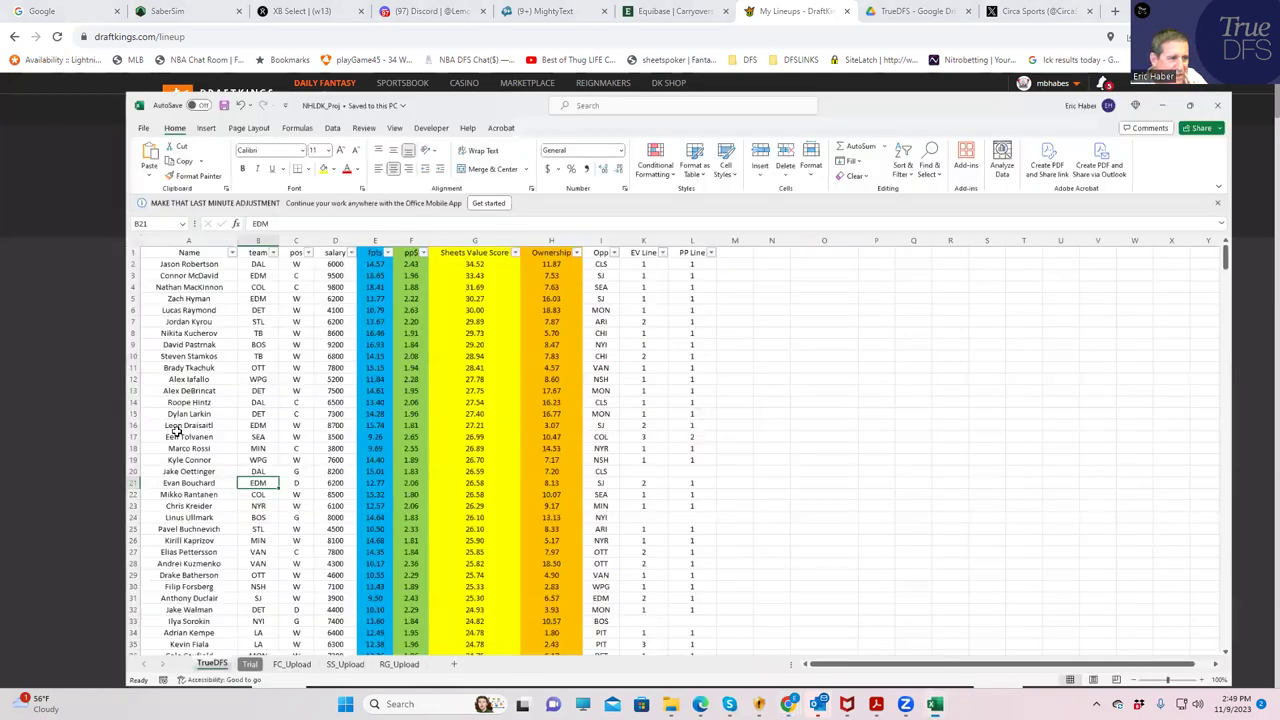
{"action": "left_click", "coordinate": [226, 254]}
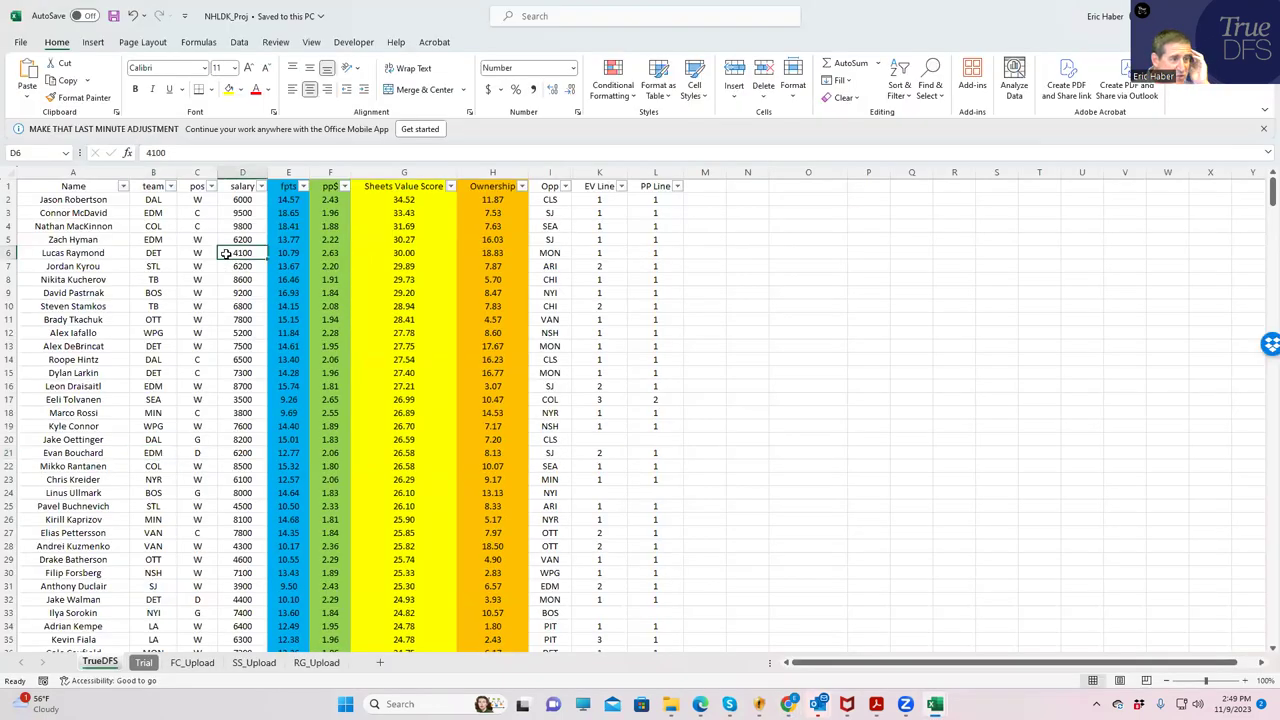
{"action": "left_click", "coordinate": [244, 344]}
{"action": "left_click", "coordinate": [250, 373]}
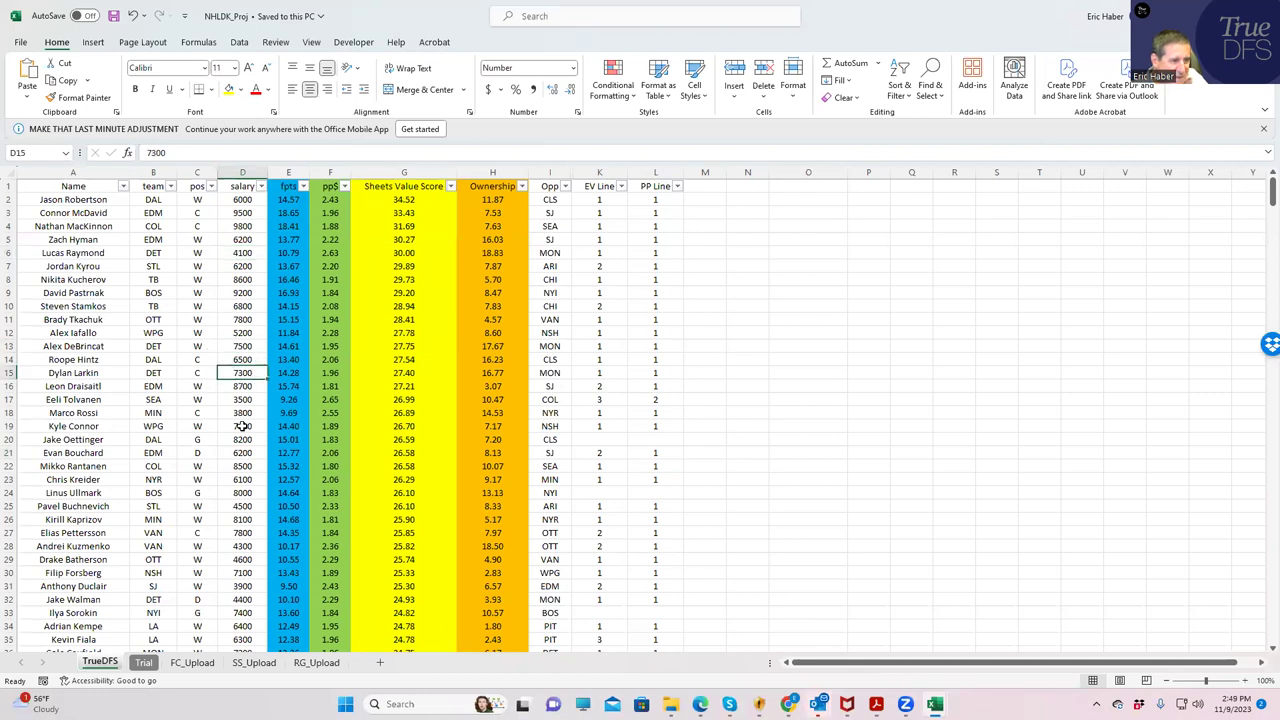
{"action": "left_click", "coordinate": [226, 452]}
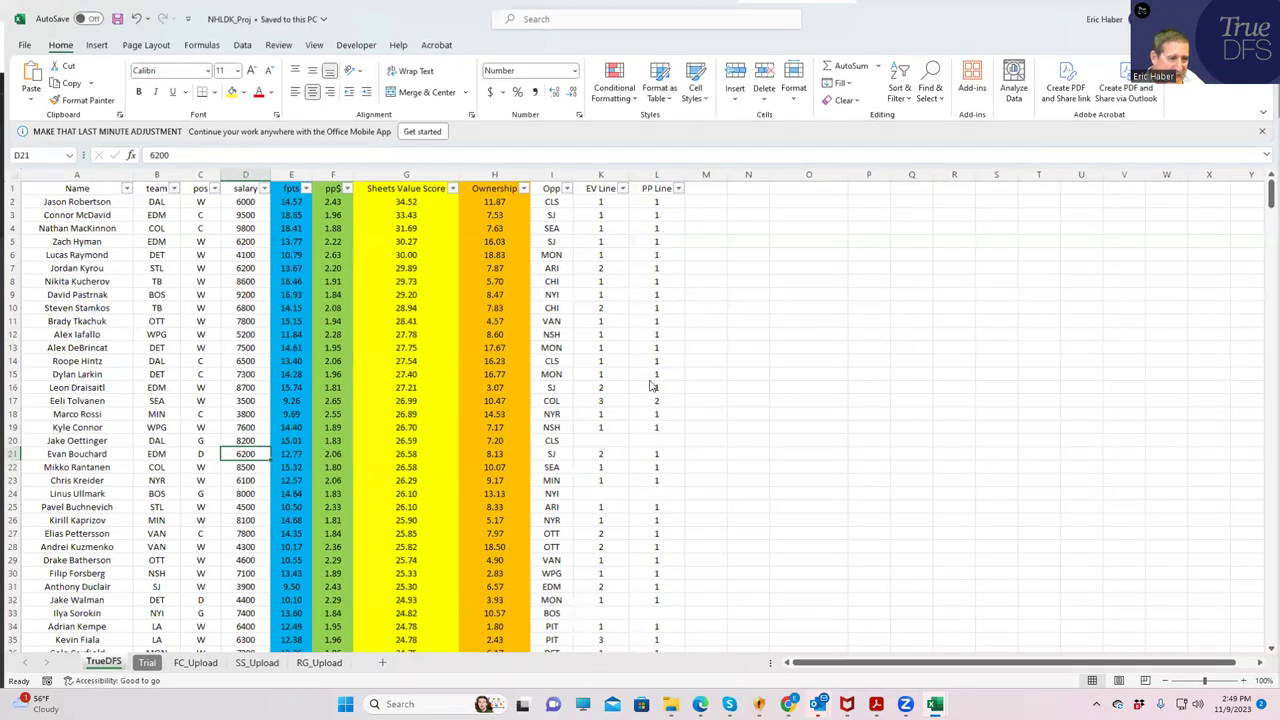
{"action": "key", "text": "alt+Tab"}
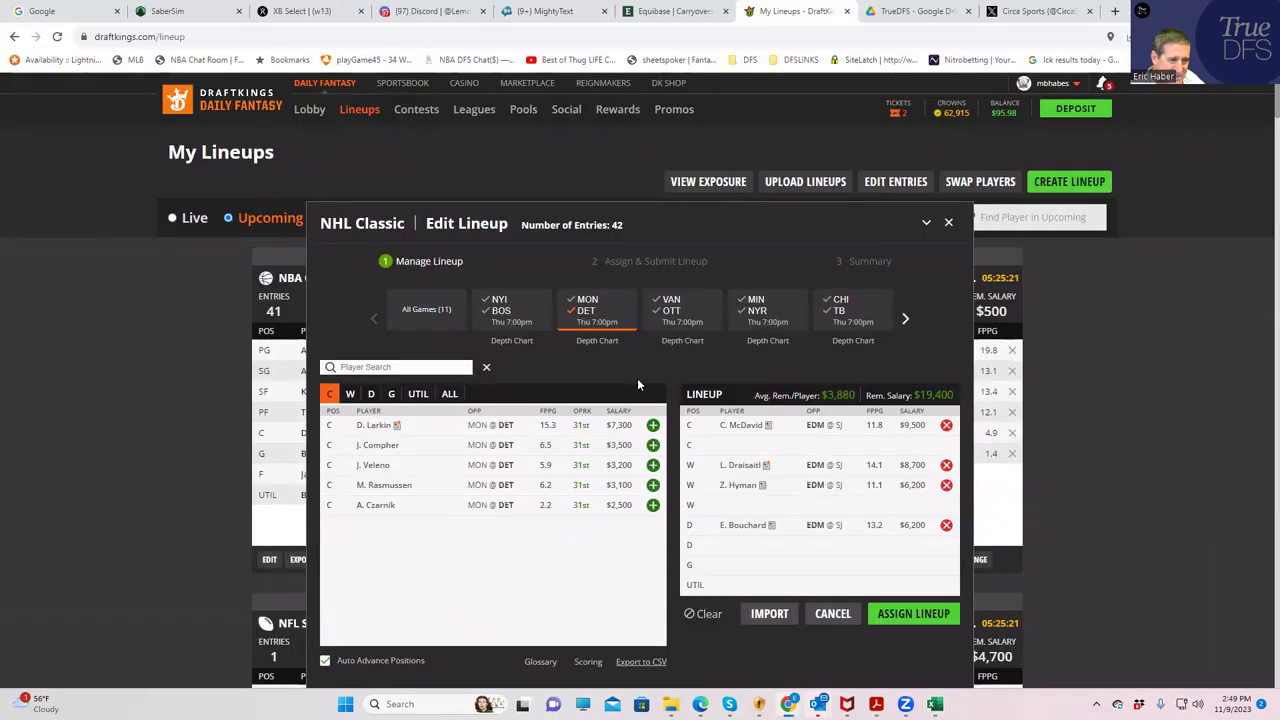
Step: List the DET wings in the player pool and add L. Raymond to the lineup
{"action": "left_click", "coordinate": [351, 395]}
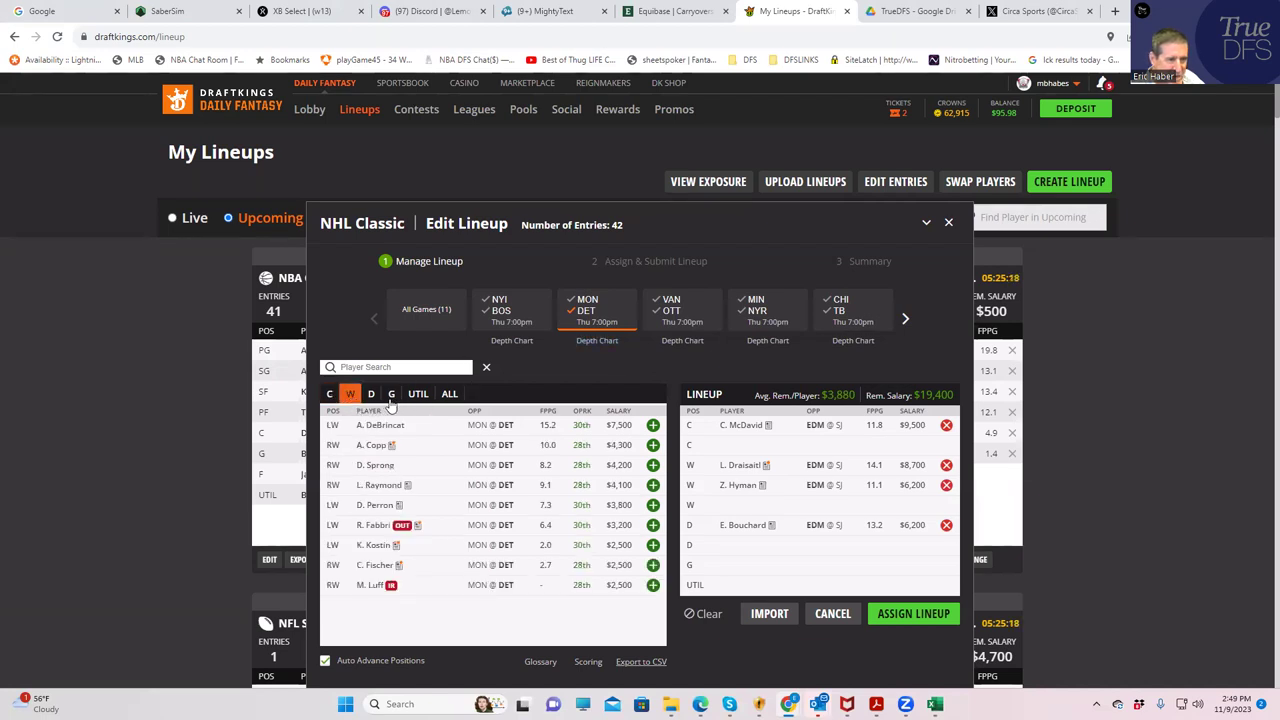
{"action": "left_click", "coordinate": [652, 485]}
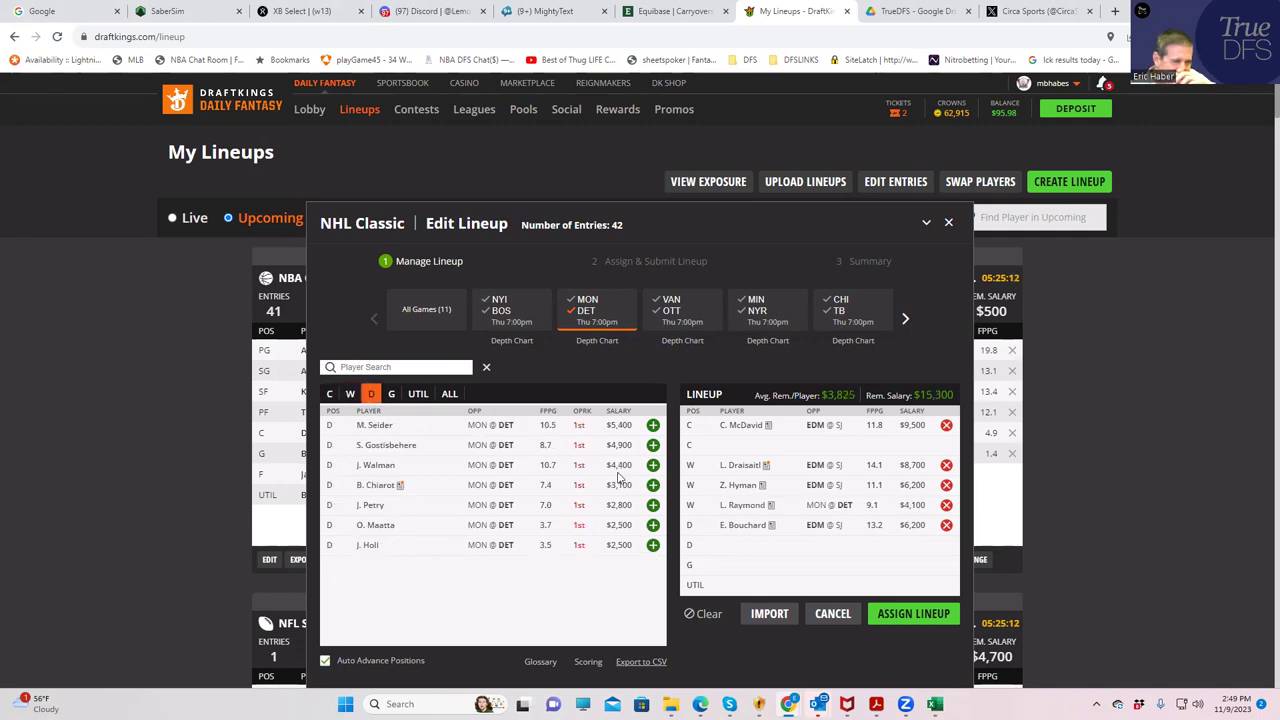
Step: Switch to the NHLDK_Stacks workbook and sort the table by value stack from highest to lowest
{"action": "mouse_move", "coordinate": [934, 704]}
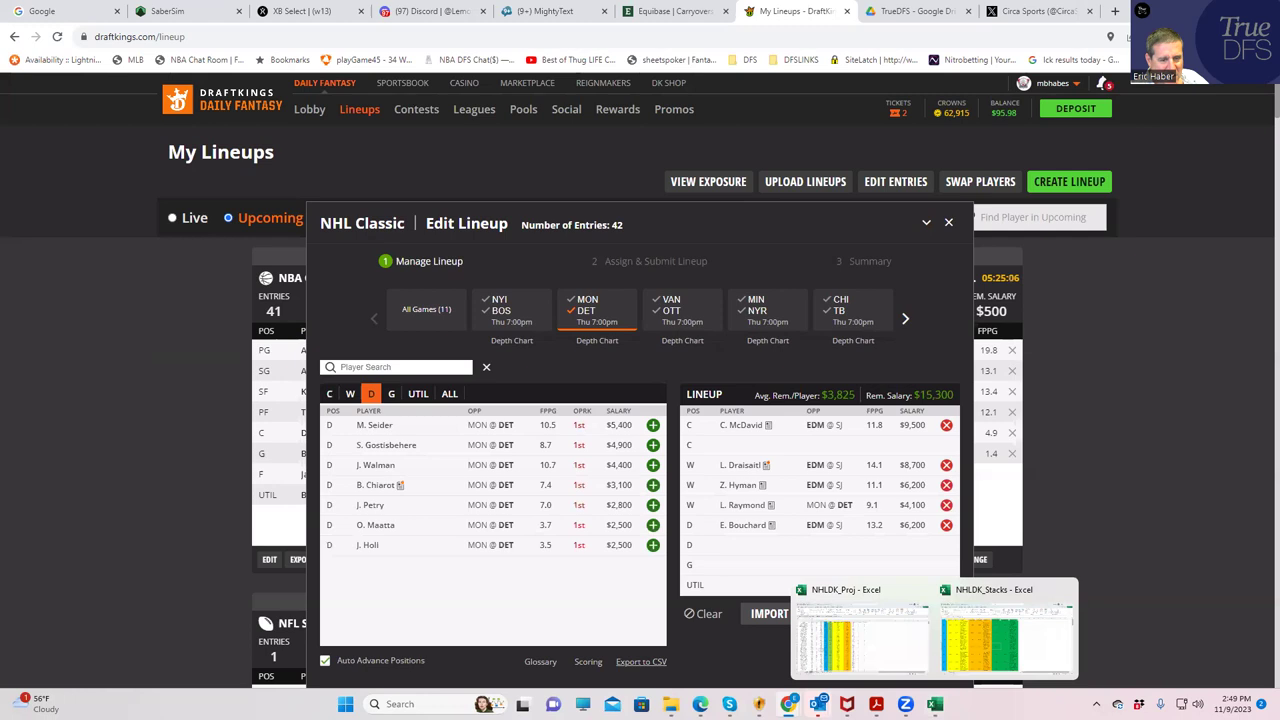
{"action": "left_click", "coordinate": [976, 652]}
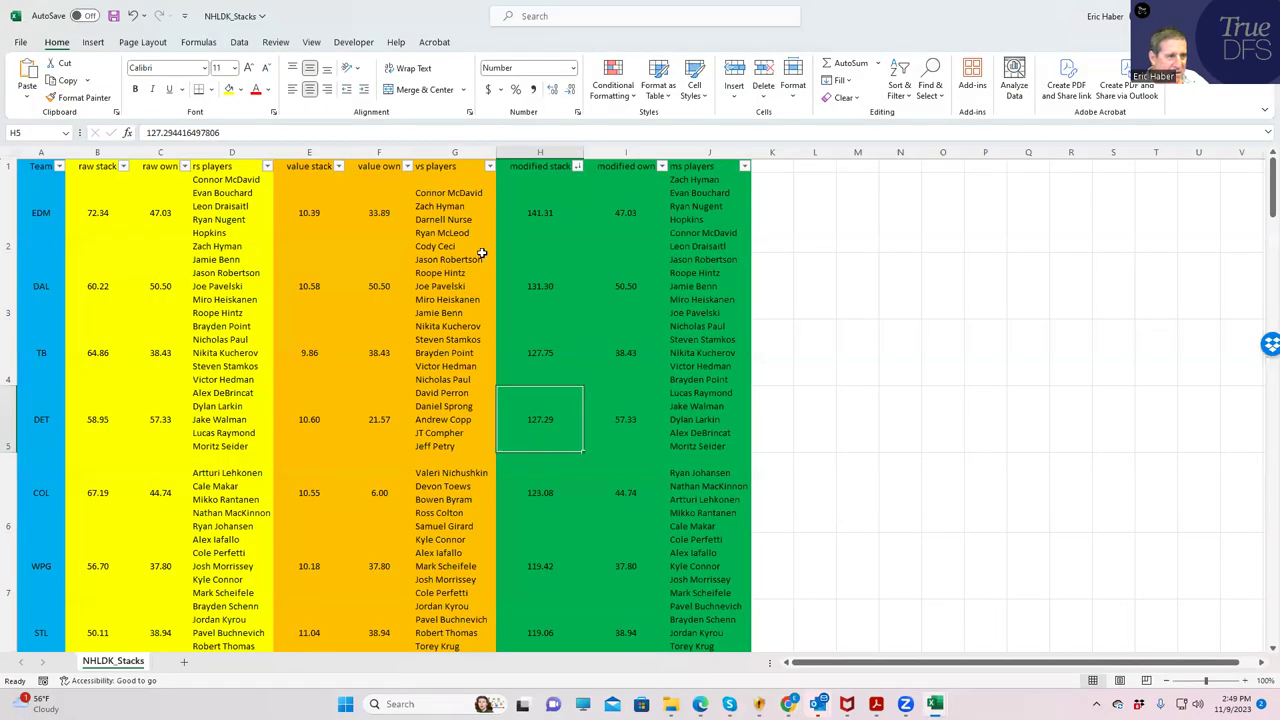
{"action": "left_click", "coordinate": [425, 287]}
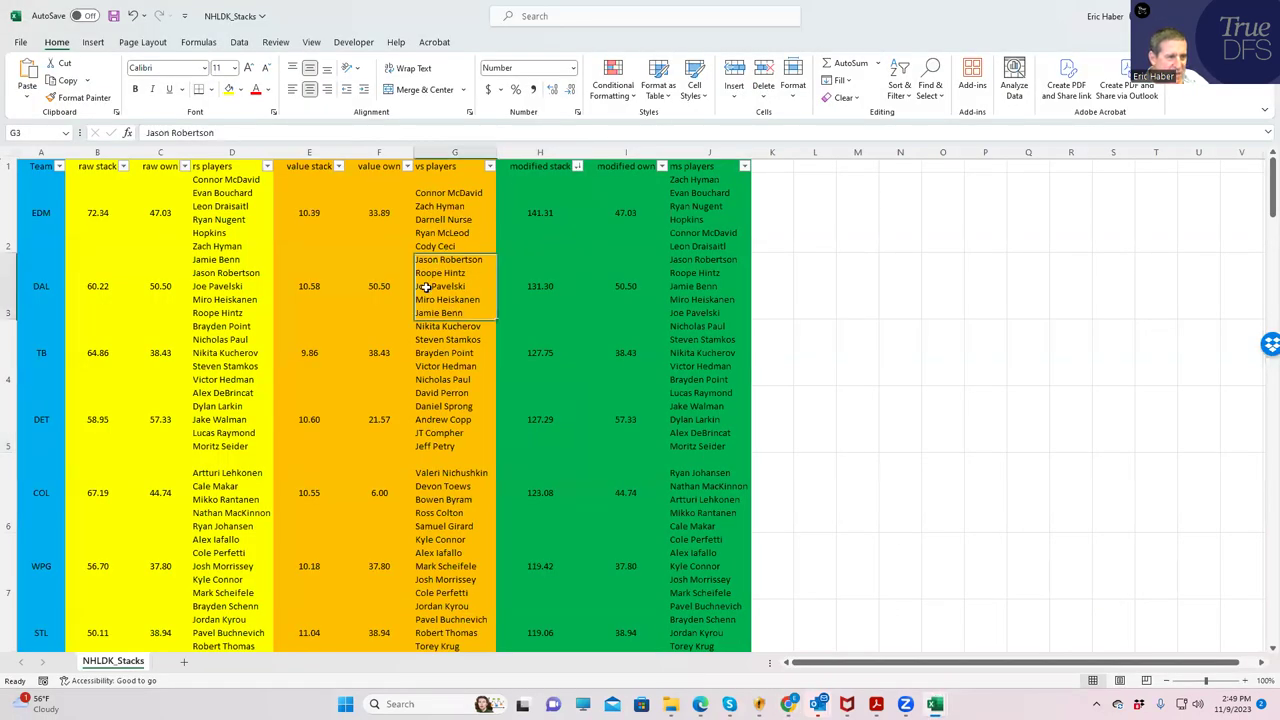
{"action": "left_click", "coordinate": [339, 166]}
{"action": "left_click", "coordinate": [231, 201]}
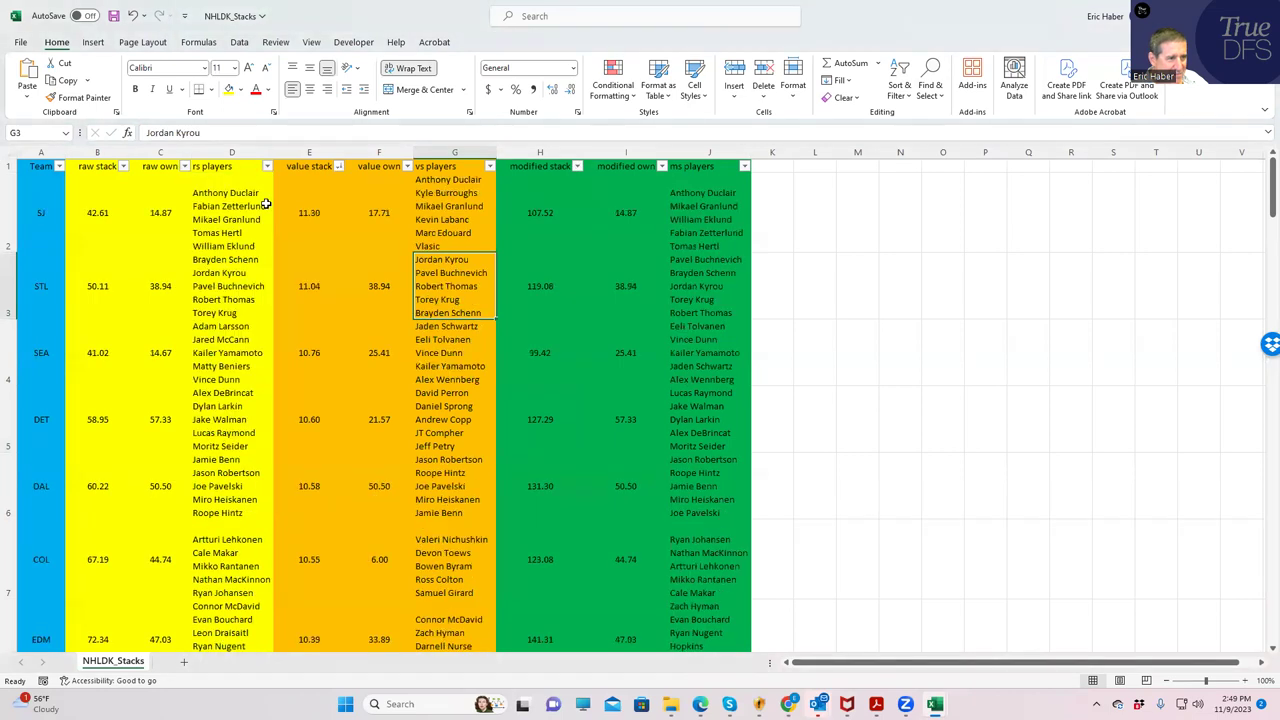
Step: Check the SJ and STL value stack scores and the SJ value and modified stack players, and return to the DraftKings lineup editor
{"action": "left_click", "coordinate": [323, 214]}
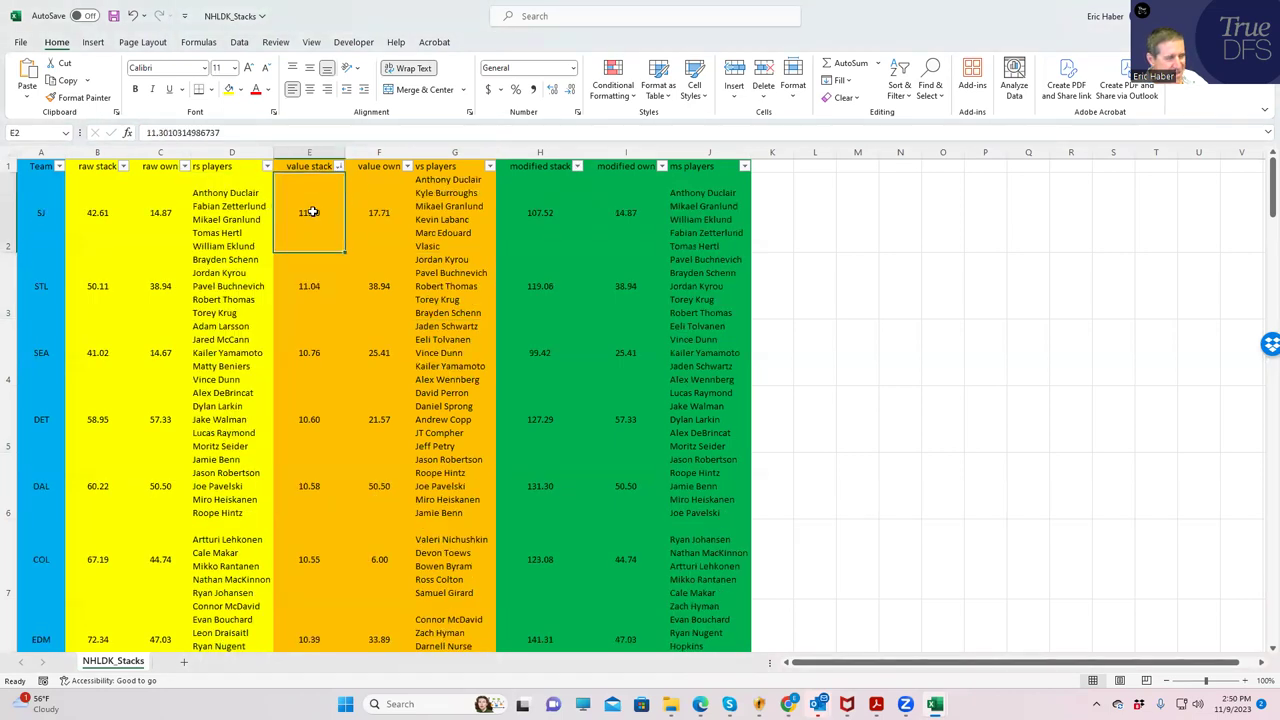
{"action": "left_click", "coordinate": [310, 283]}
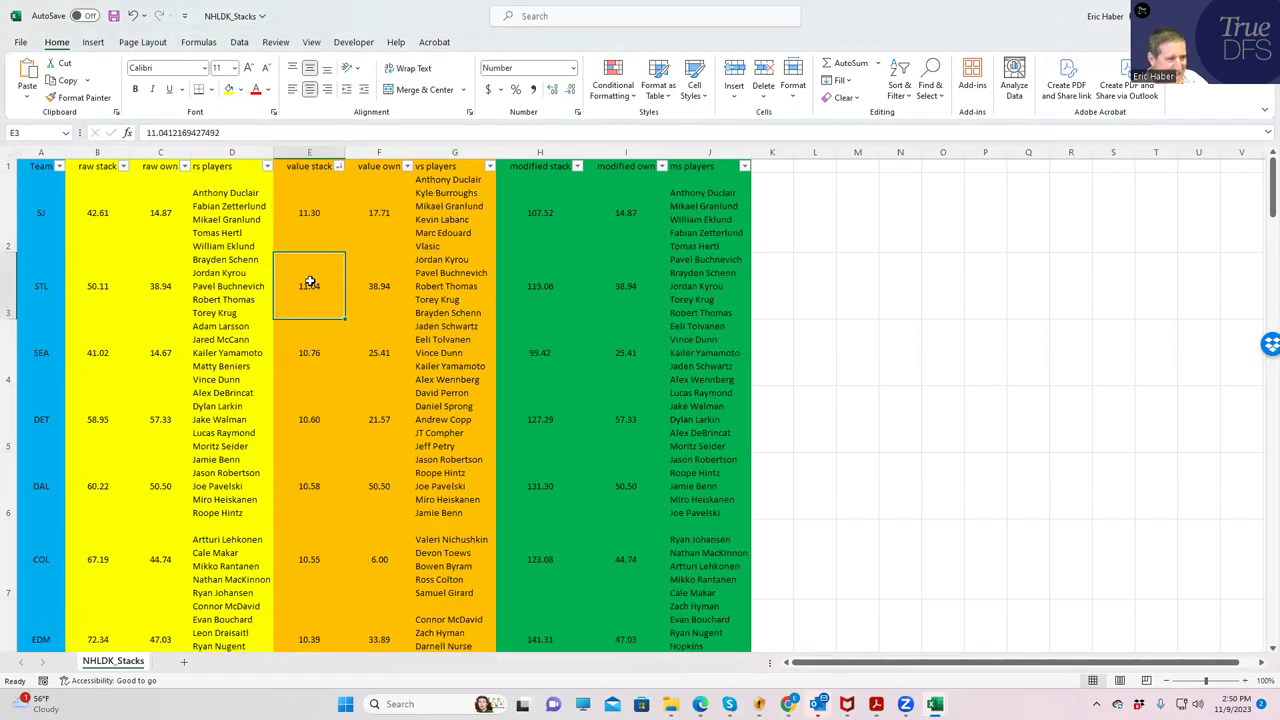
{"action": "left_click", "coordinate": [434, 208]}
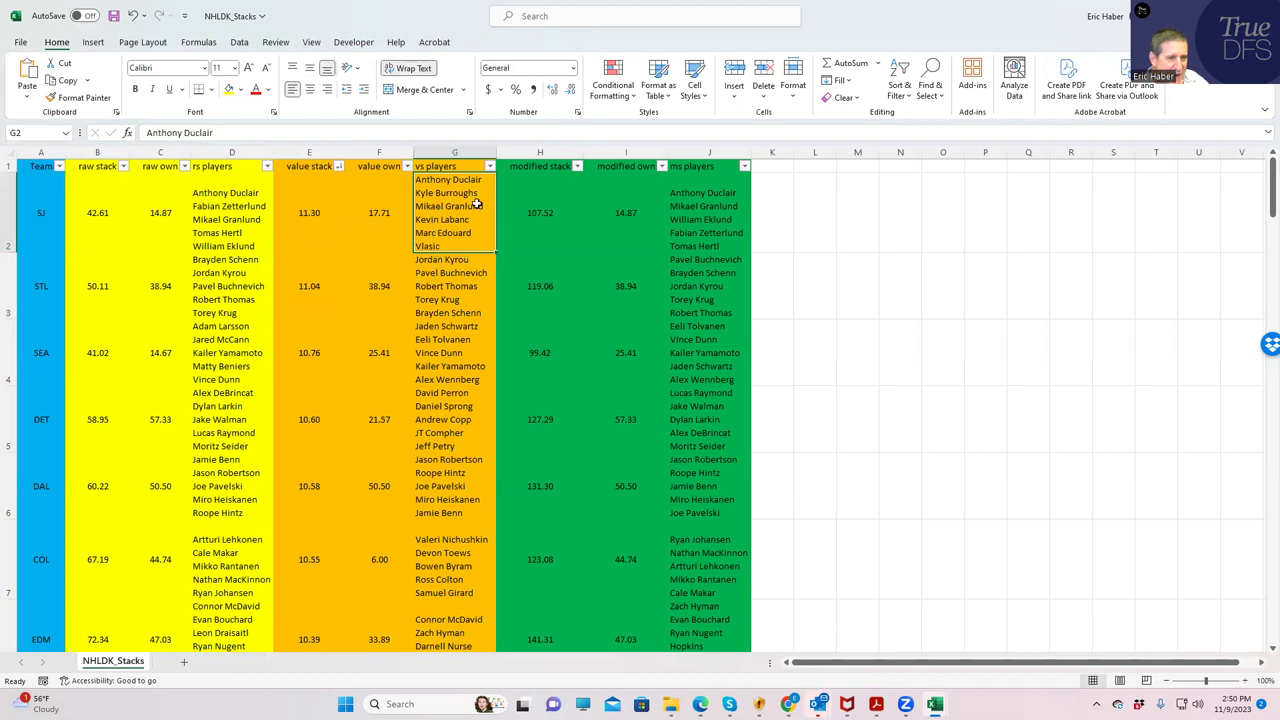
{"action": "left_click", "coordinate": [679, 207]}
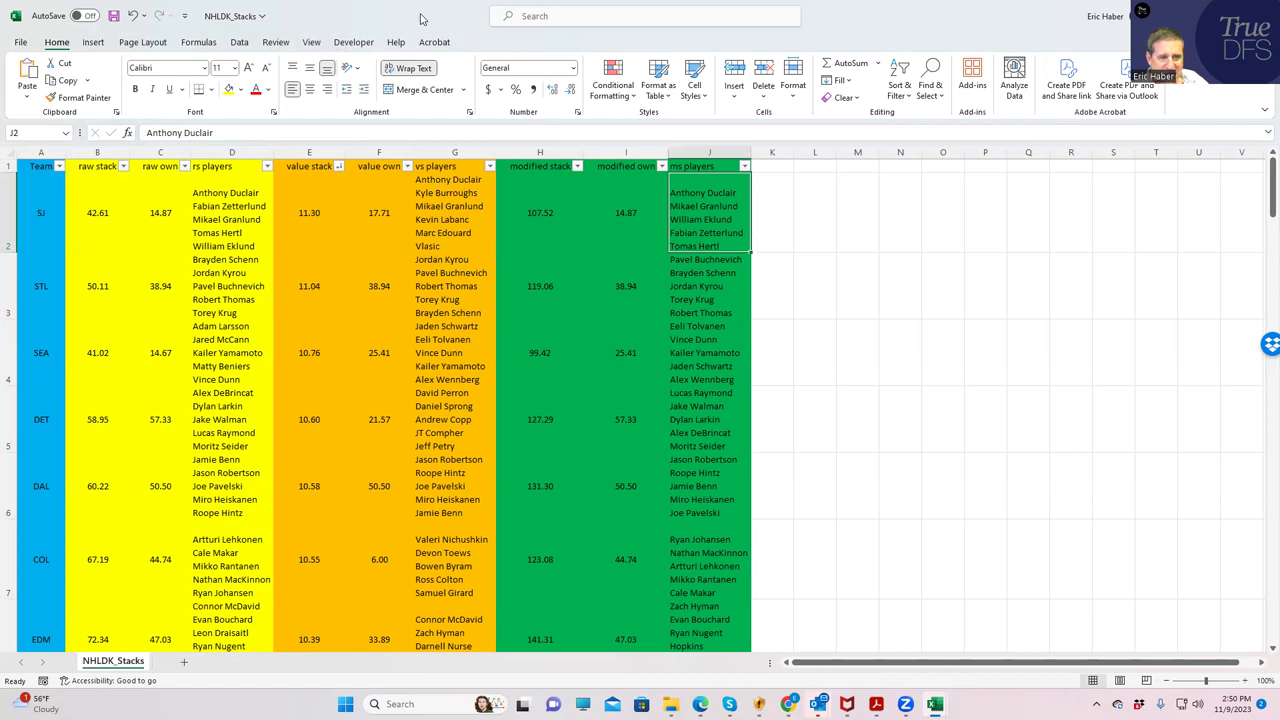
{"action": "key", "text": "alt+Tab"}
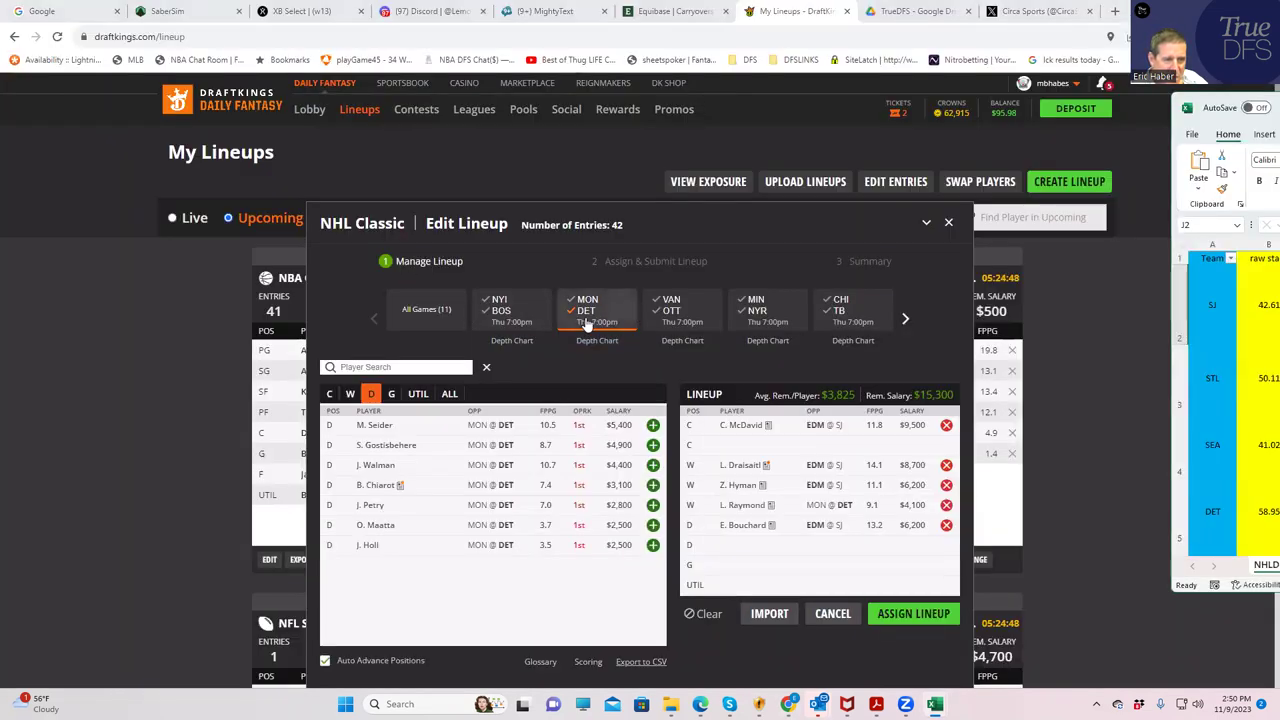
Step: Filter the player pool to SJ from the EDM/SJ game and add center M. Granlund and defenseman K. Burroughs to the lineup
{"action": "left_click", "coordinate": [905, 318]}
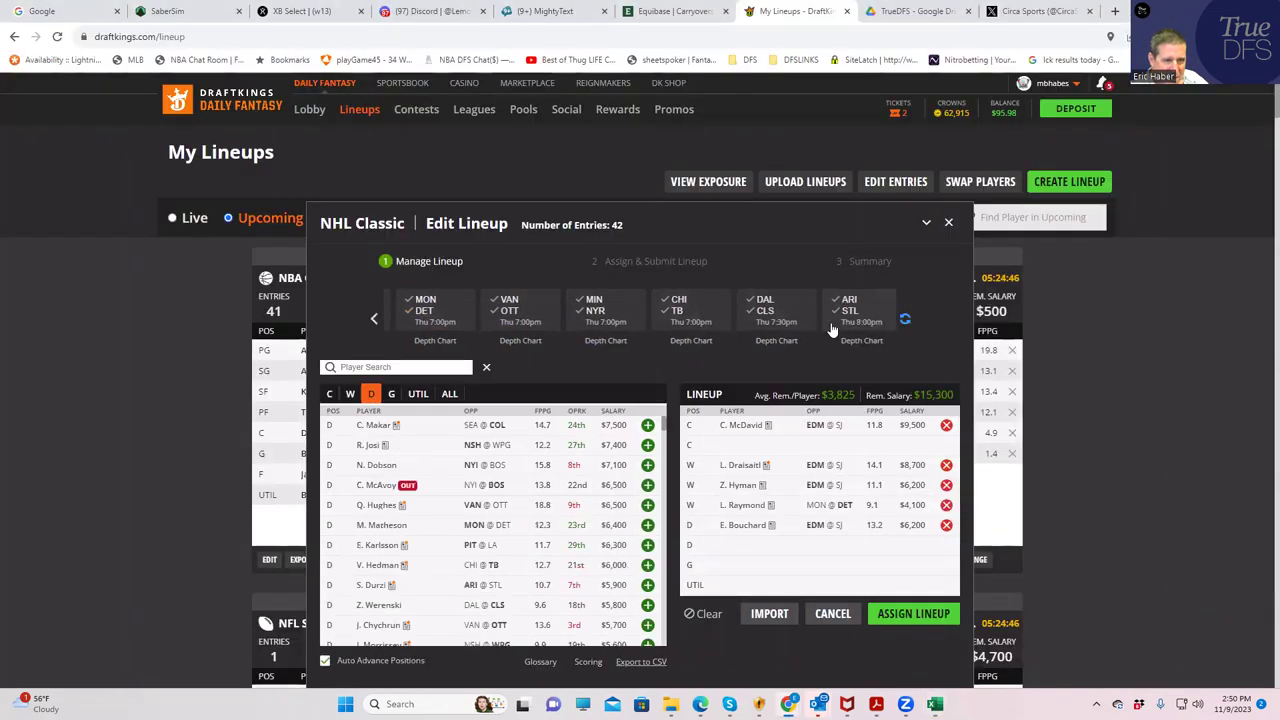
{"action": "left_click", "coordinate": [850, 312]}
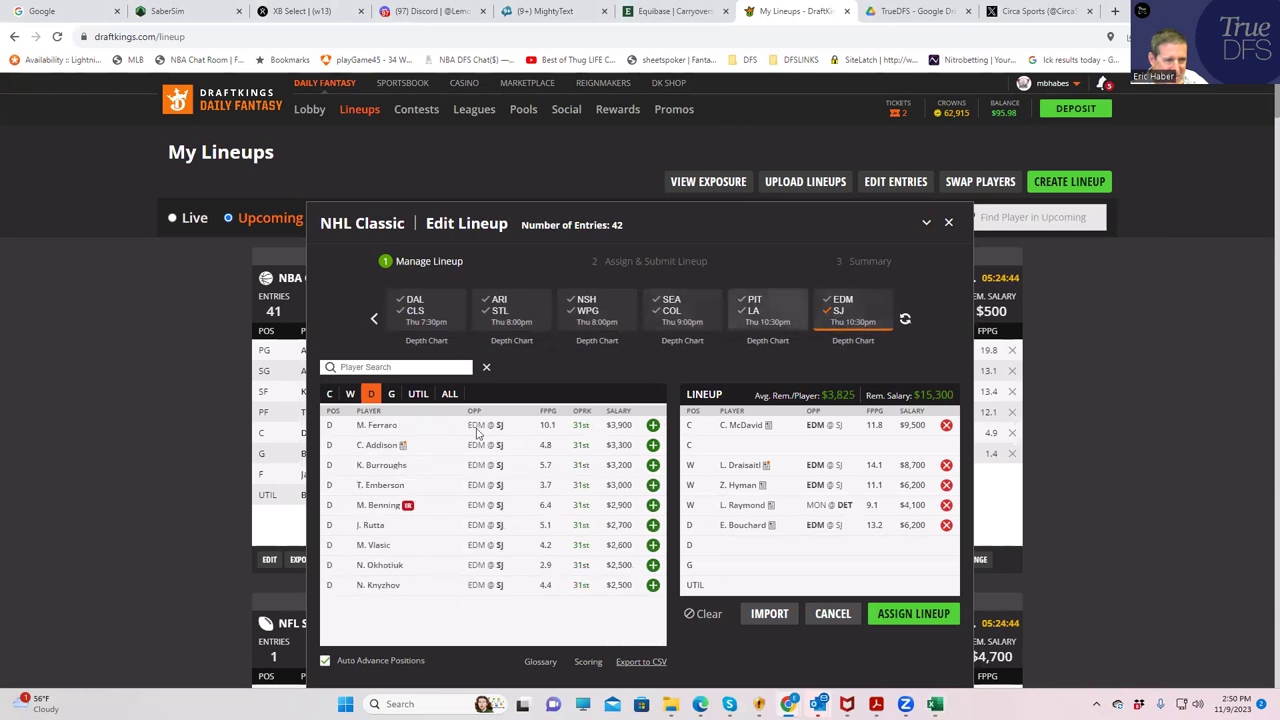
{"action": "left_click", "coordinate": [330, 395]}
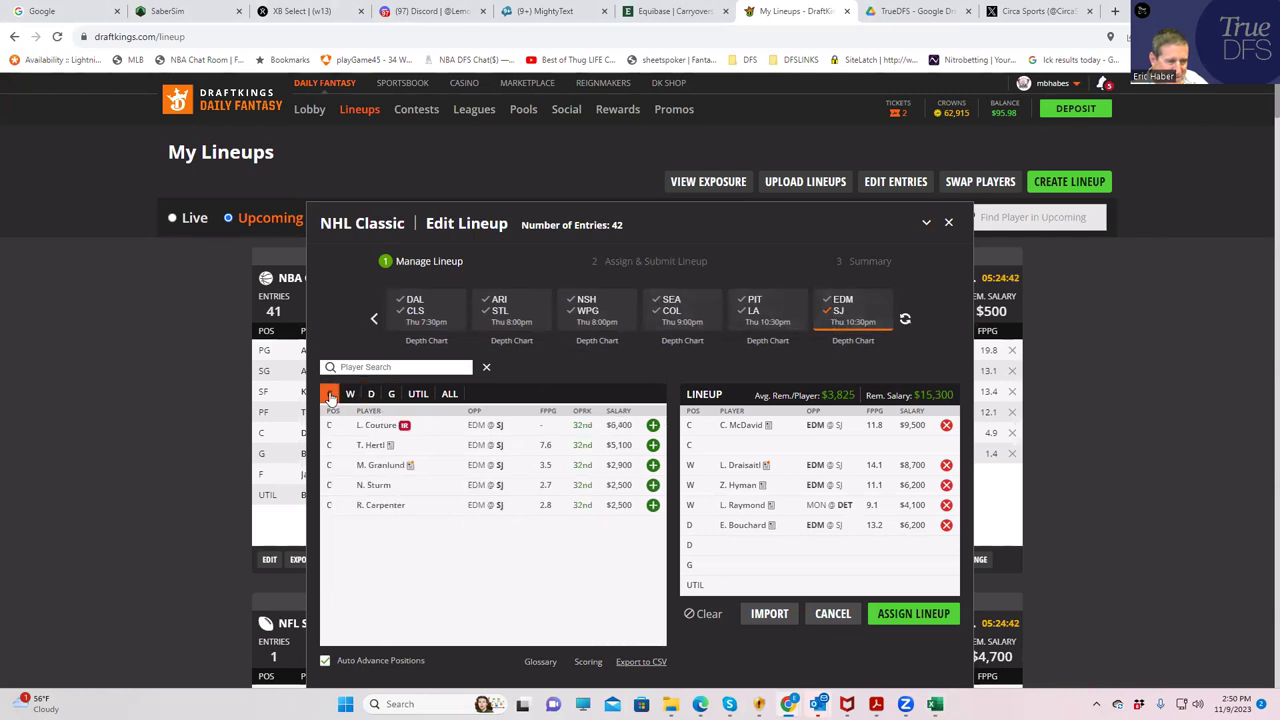
{"action": "left_click", "coordinate": [652, 465]}
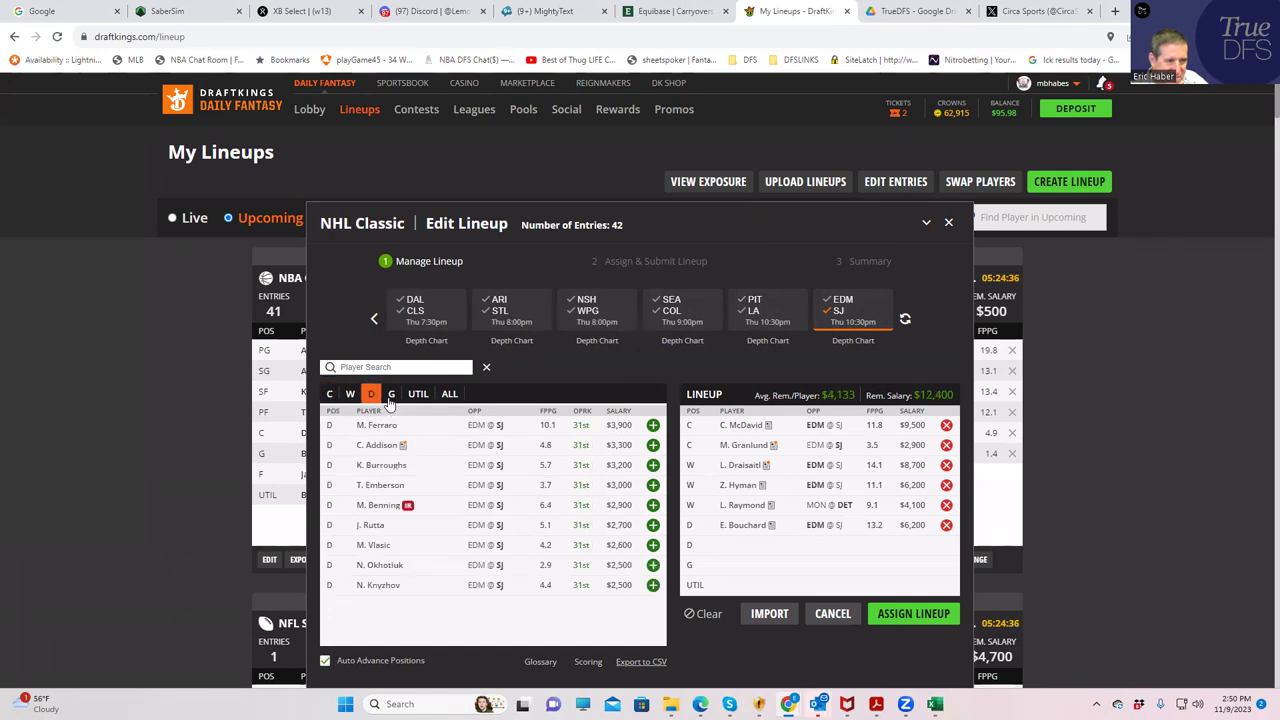
{"action": "left_click", "coordinate": [652, 465]}
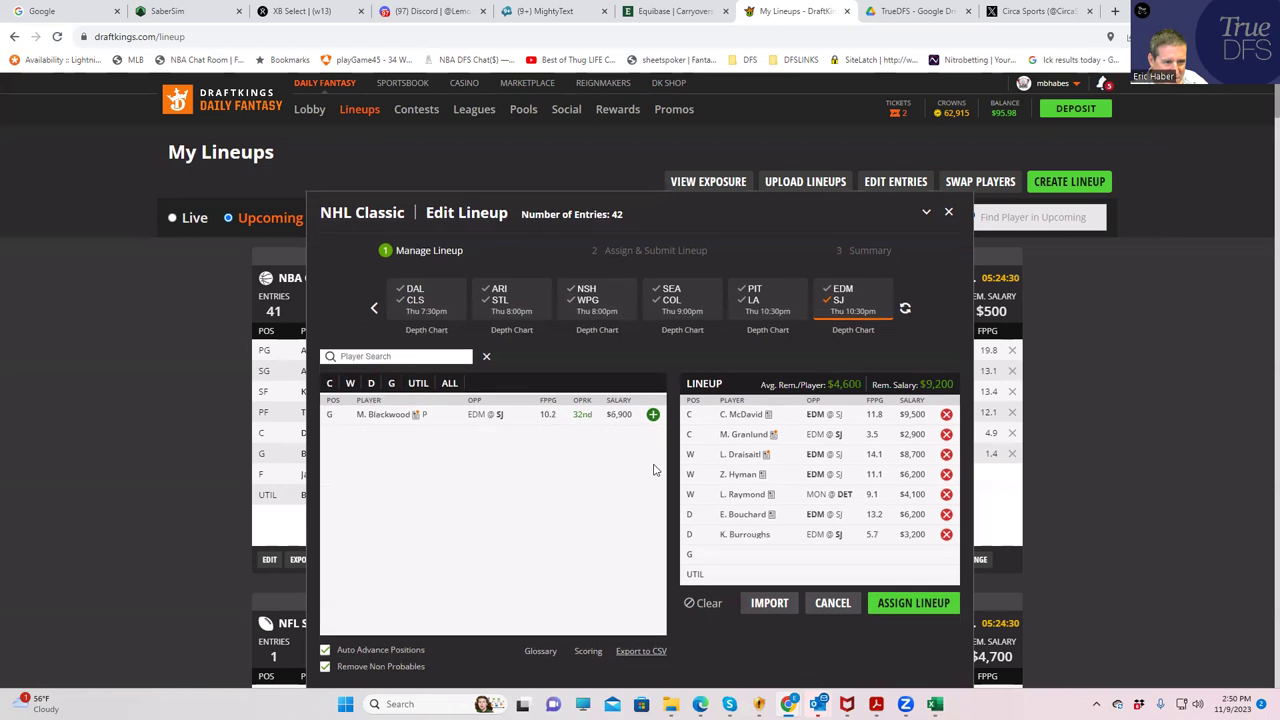
Step: List the SJ utility players, check Anthony Duclair's position in the NHLDK_Proj workbook, and return to the DraftKings lineup editor
{"action": "left_click", "coordinate": [419, 388]}
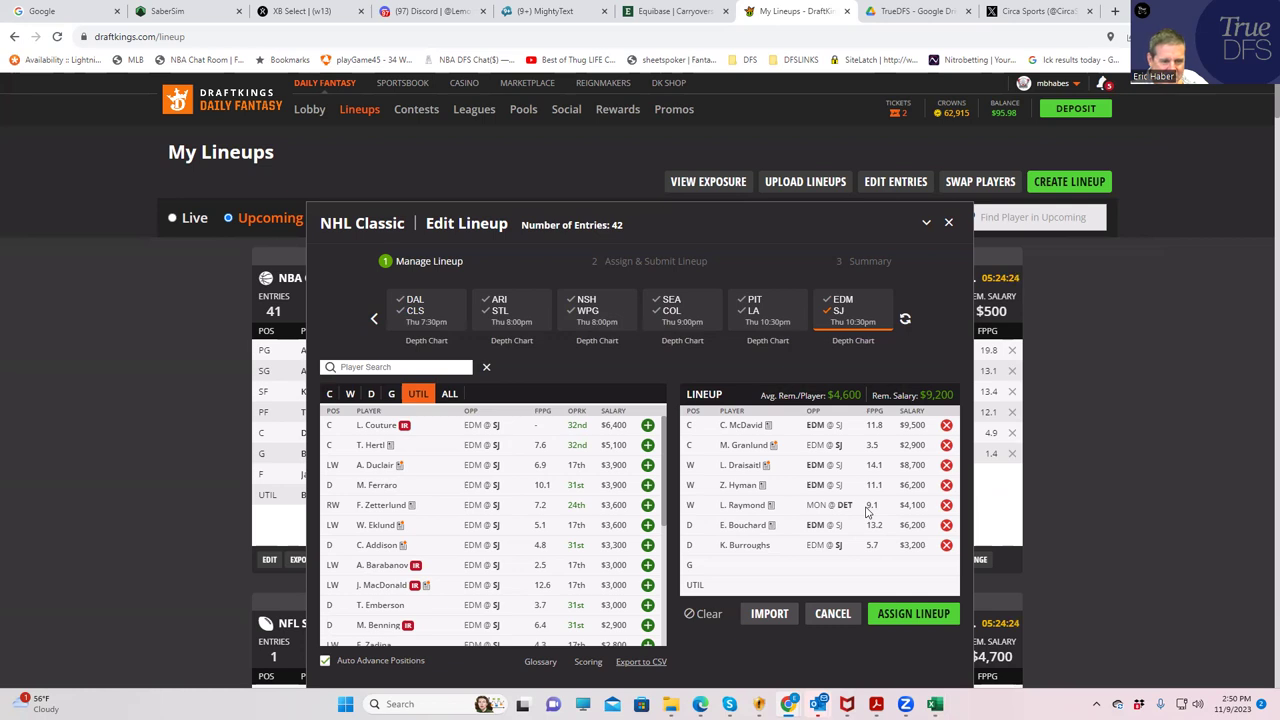
{"action": "mouse_move", "coordinate": [935, 704]}
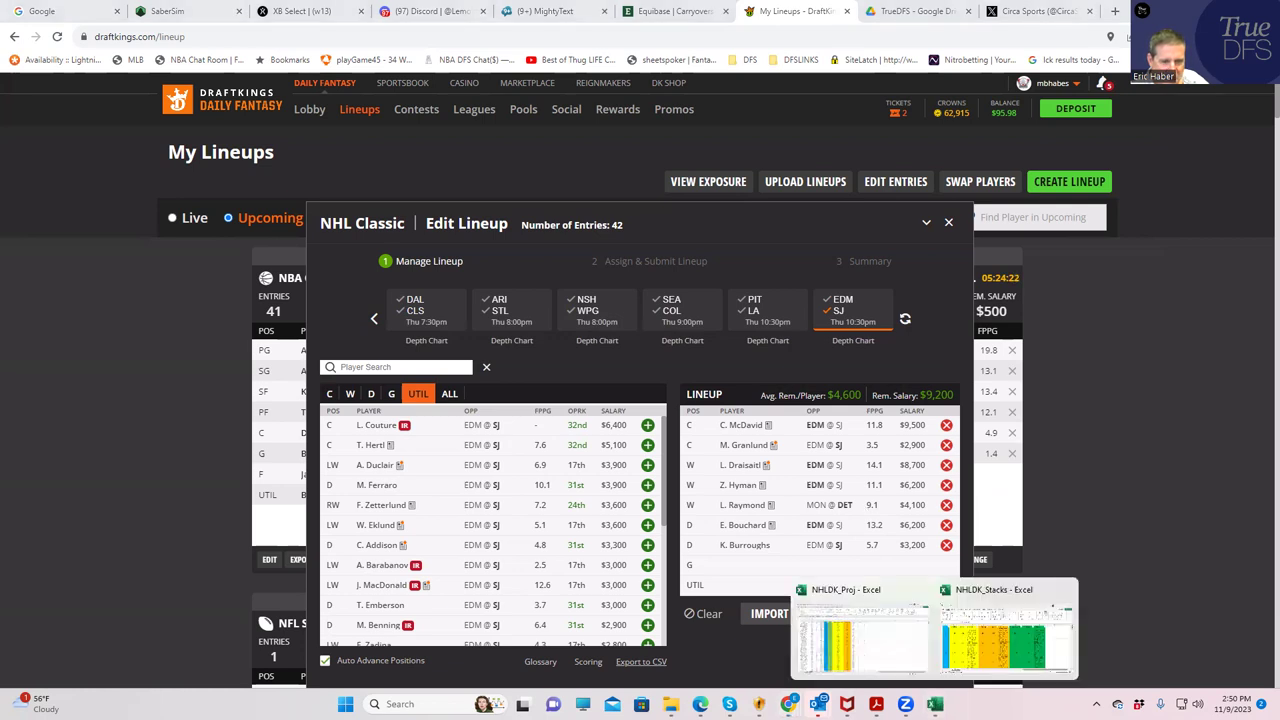
{"action": "left_click", "coordinate": [876, 640]}
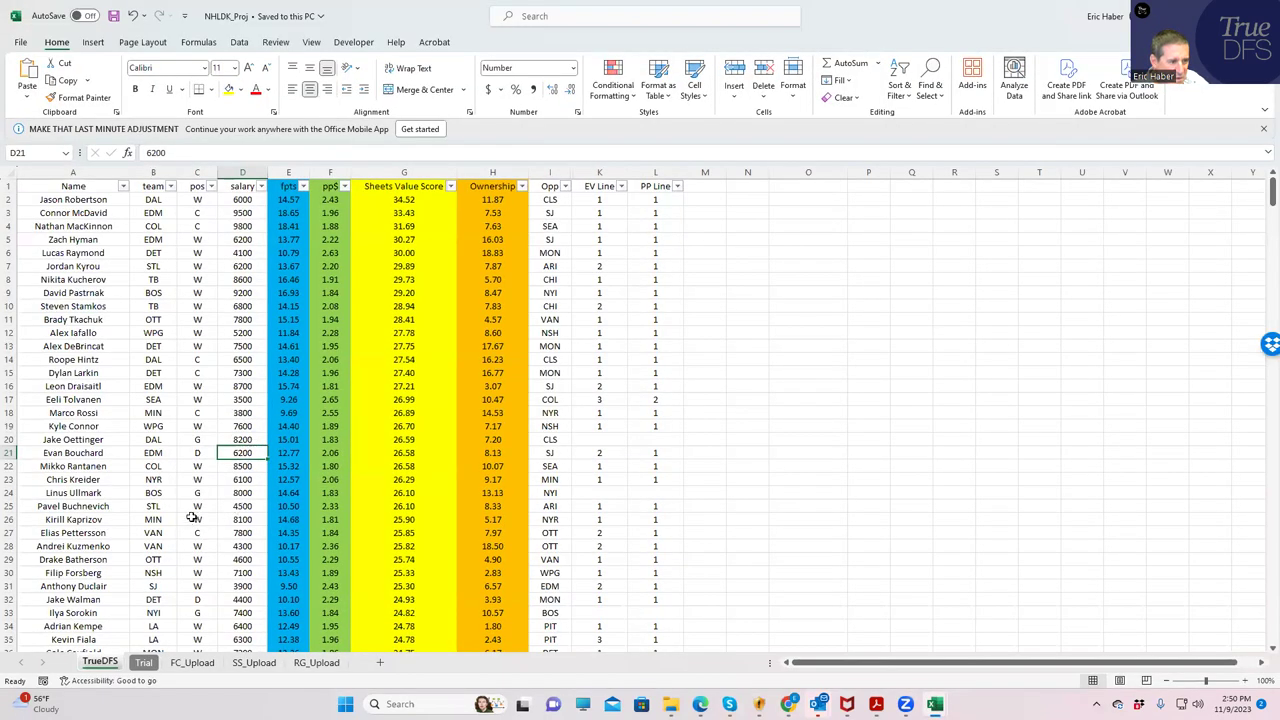
{"action": "scroll", "coordinate": [192, 517], "scroll_direction": "down", "scroll_amount": 2}
{"action": "left_click", "coordinate": [197, 506]}
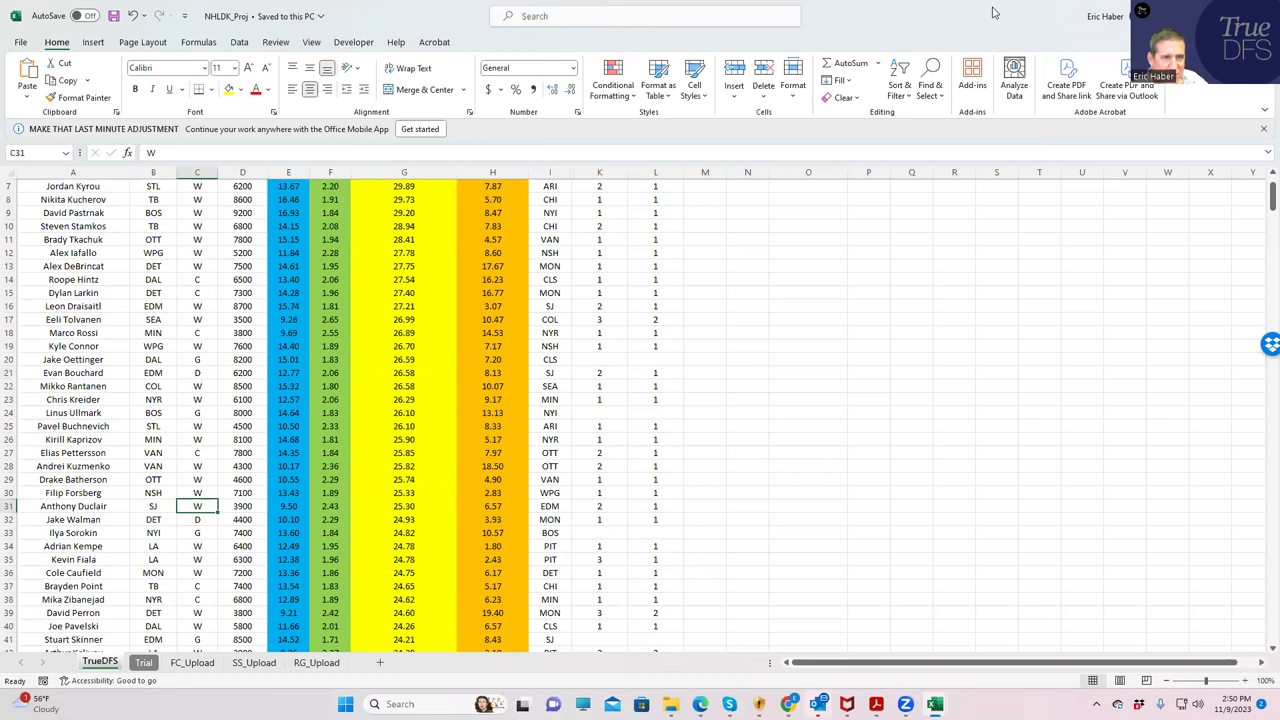
{"action": "double_click", "coordinate": [877, 12]}
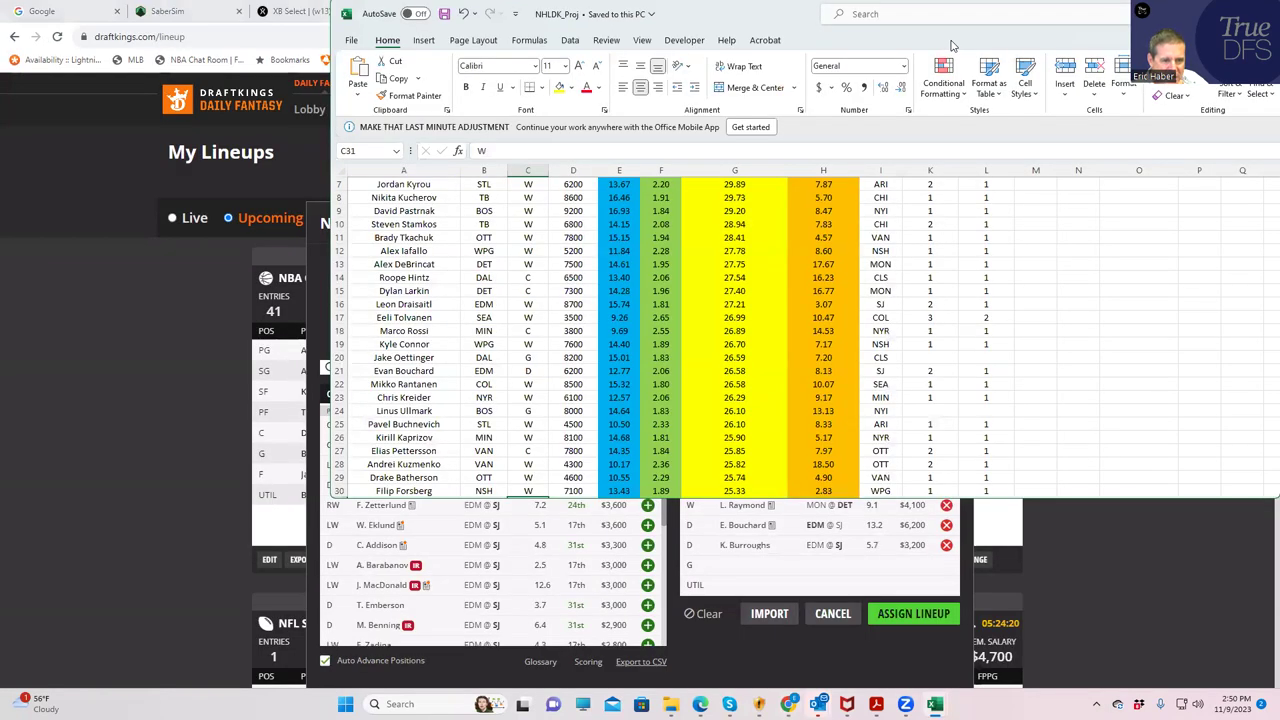
{"action": "key", "text": "alt+Tab"}
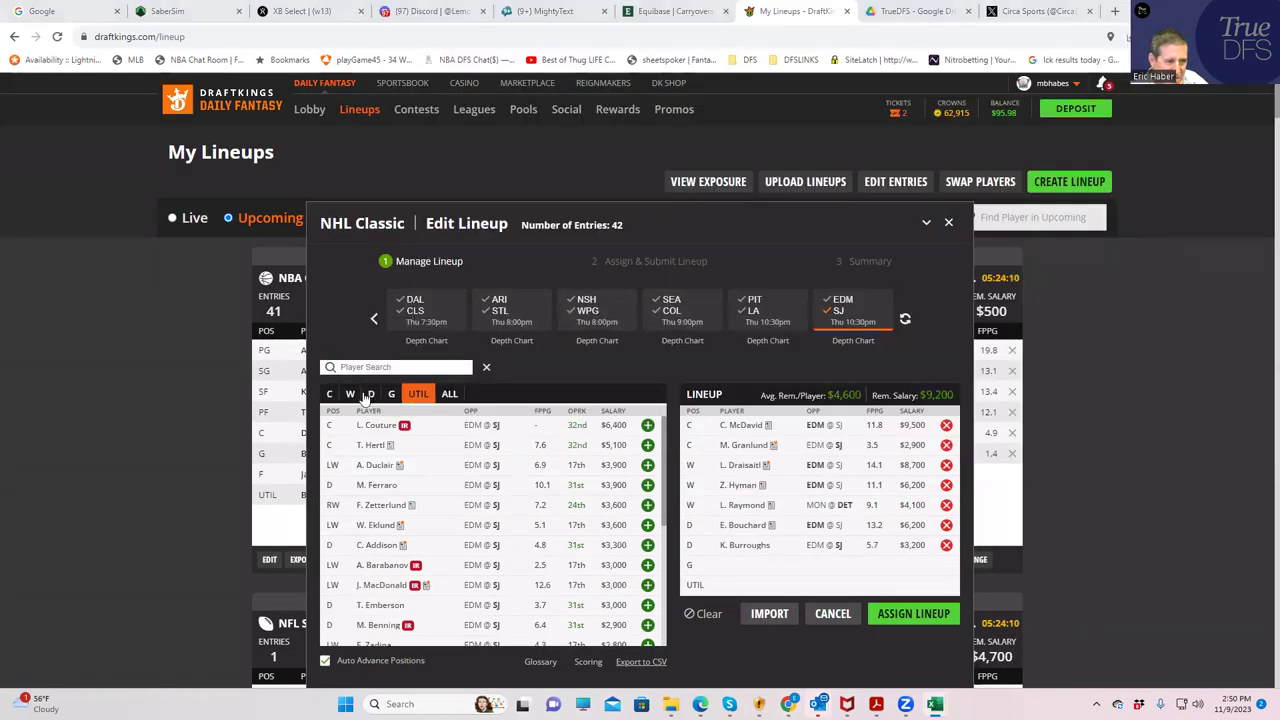
Step: Search the player pool for "duc" and add A. Duclair to the lineup's UTIL slot
{"action": "left_click", "coordinate": [388, 367]}
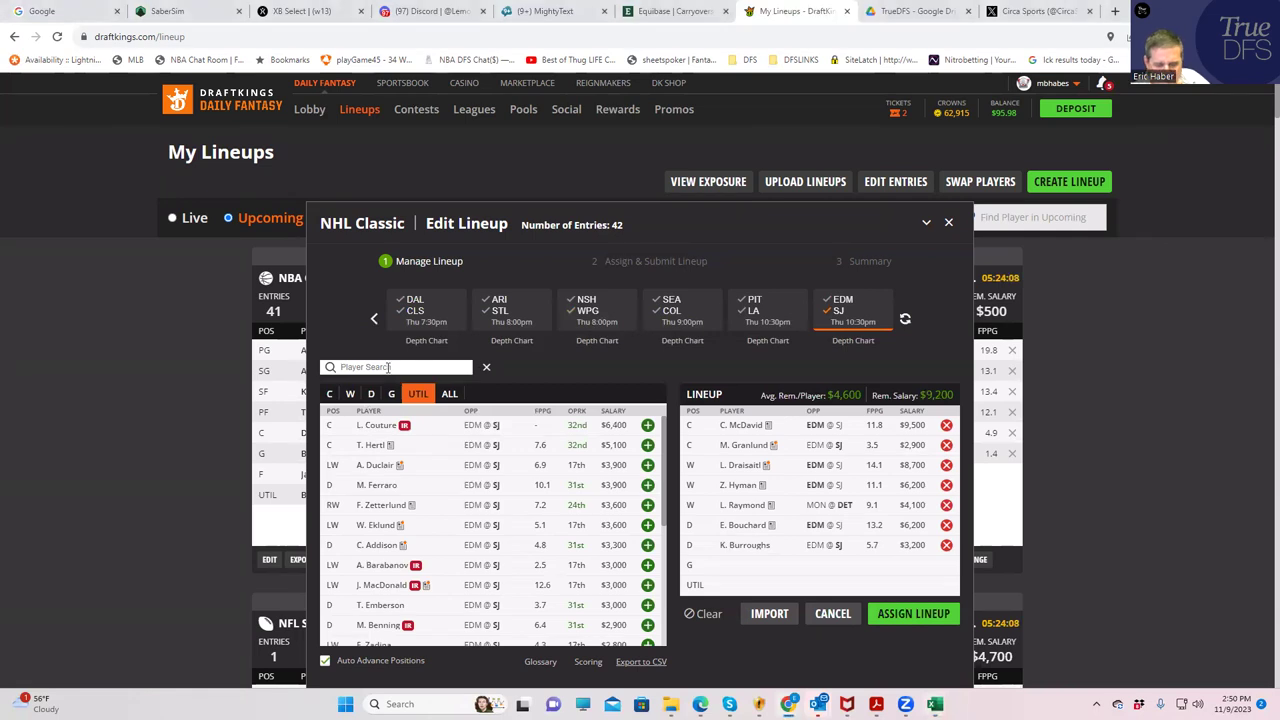
{"action": "type", "text": "duc"}
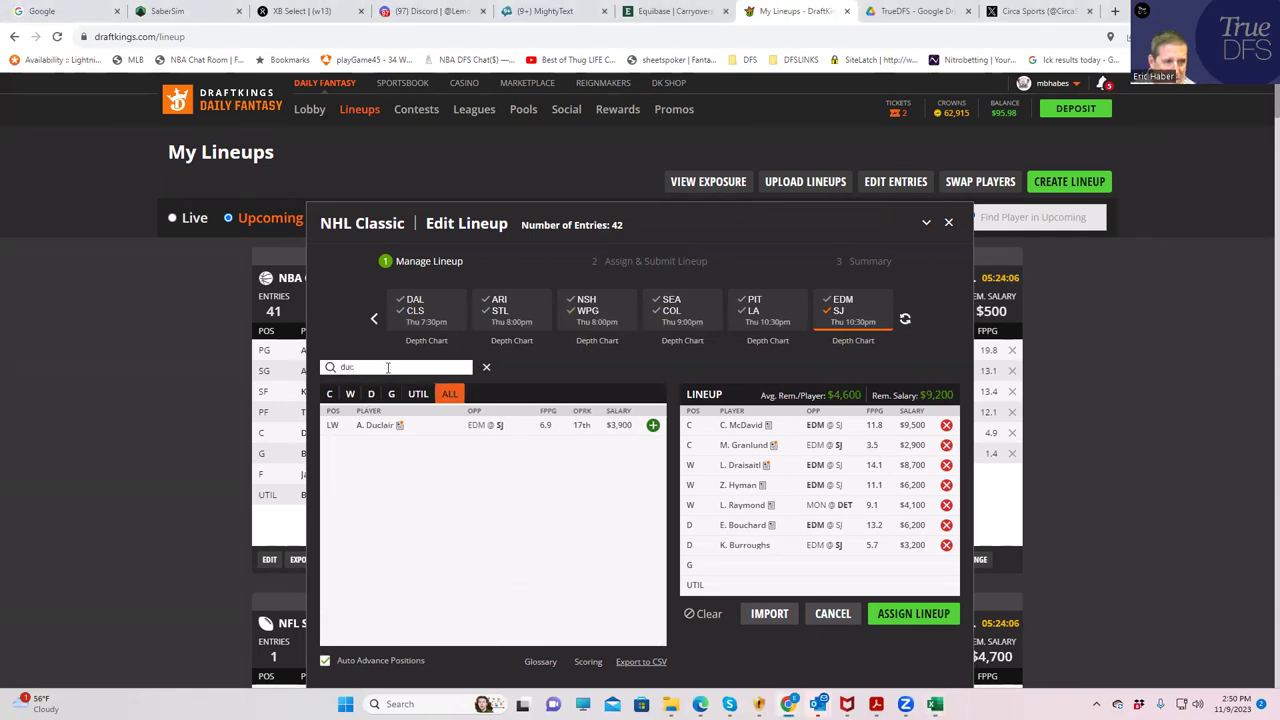
{"action": "left_click", "coordinate": [652, 425]}
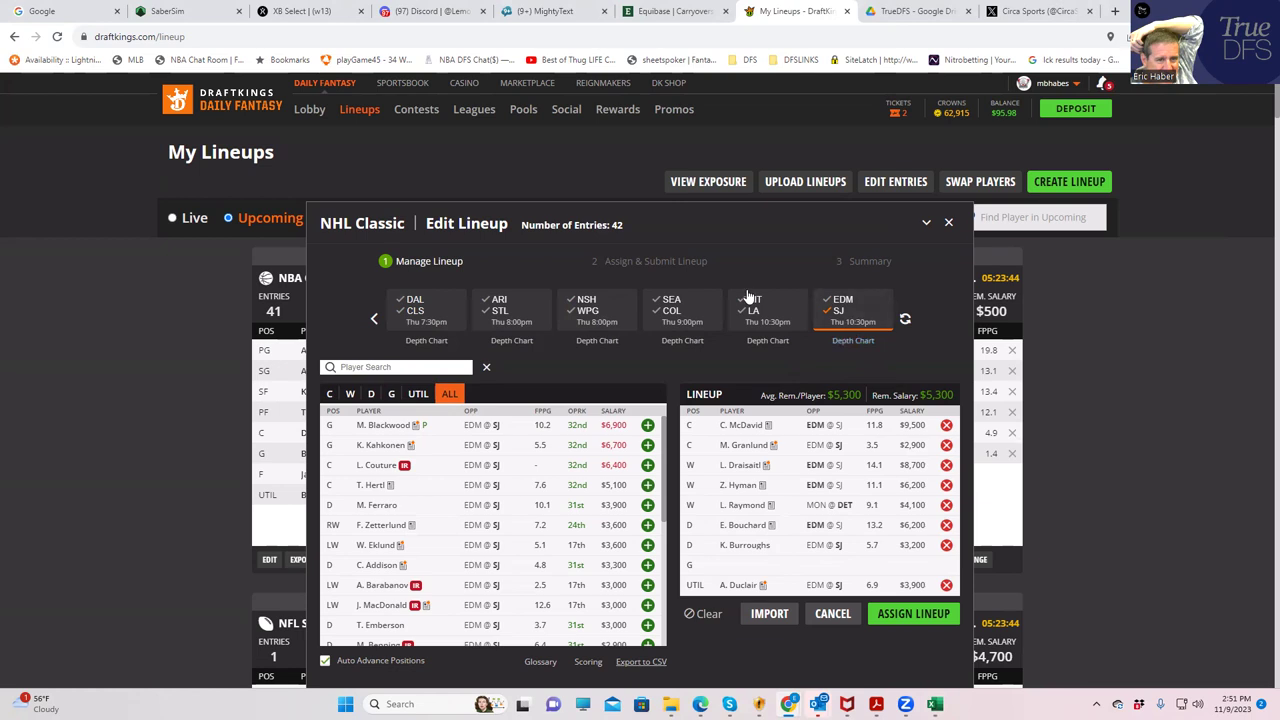
Step: Remove the SJ filter, search the player pool for "il" and add goalie I. Sorokin to the lineup
{"action": "left_click", "coordinate": [845, 308]}
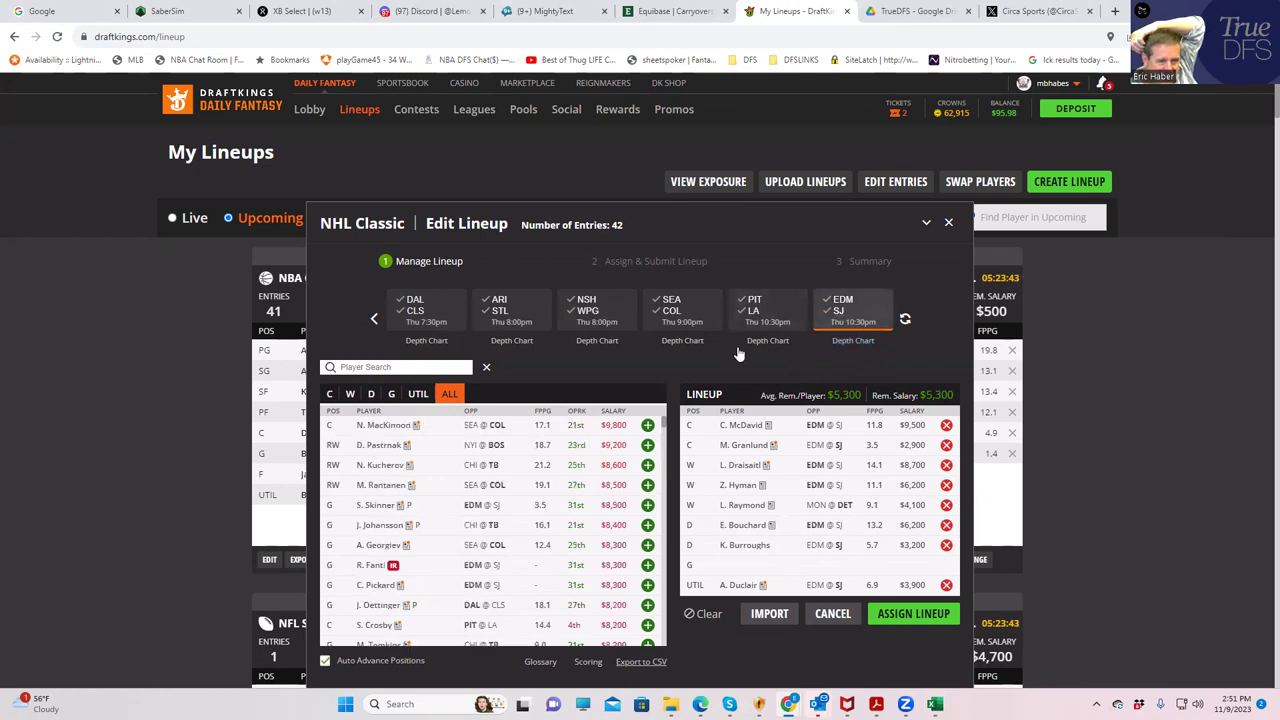
{"action": "left_click", "coordinate": [391, 393]}
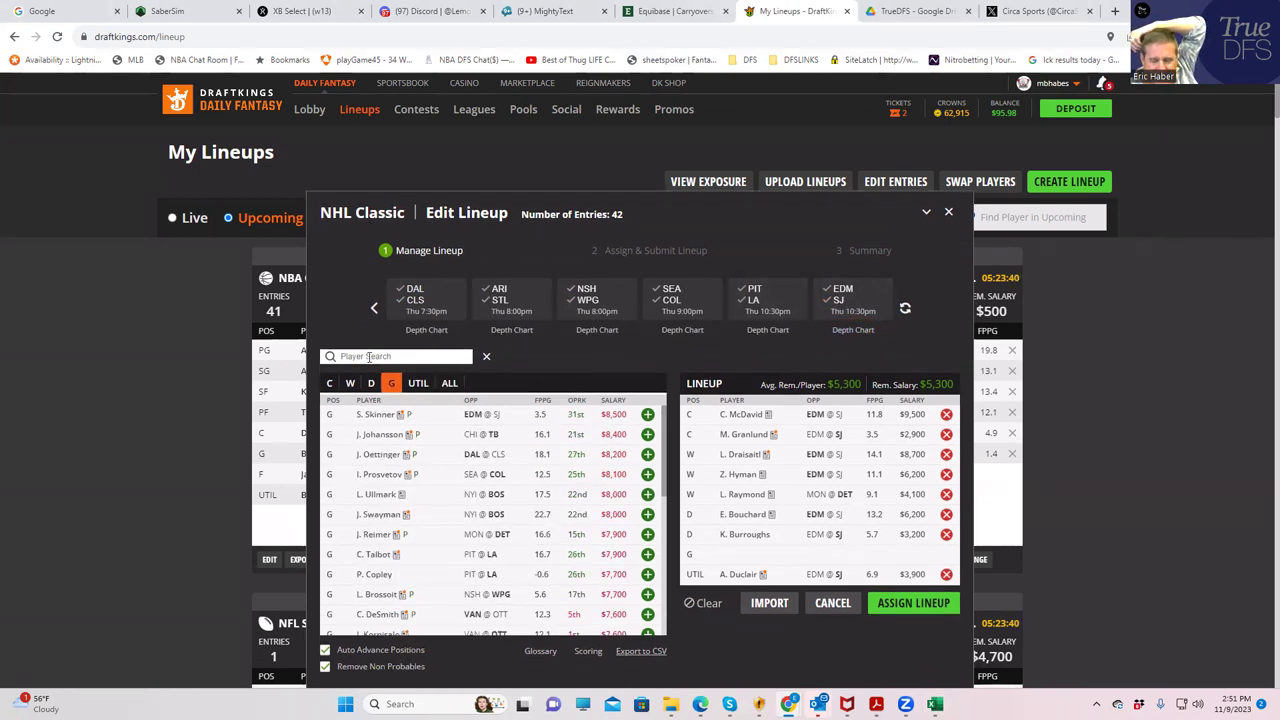
{"action": "left_click", "coordinate": [368, 356]}
{"action": "type", "text": "il"}
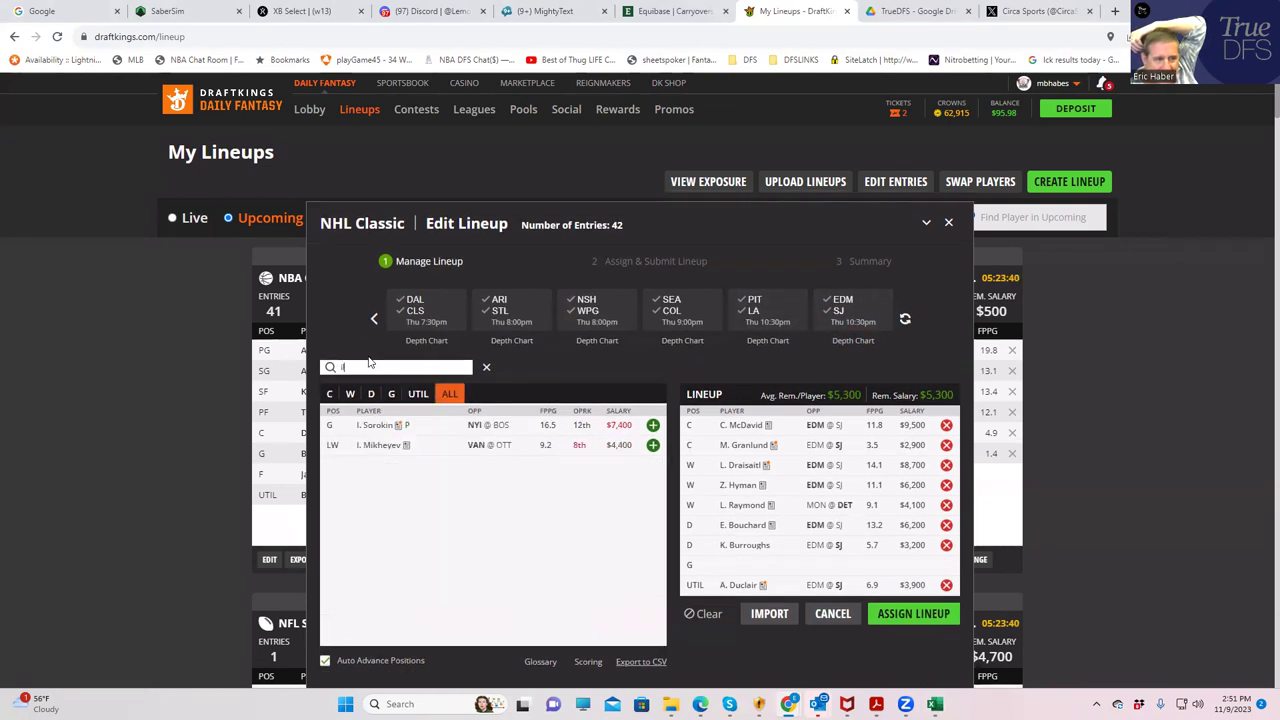
{"action": "left_click", "coordinate": [652, 425]}
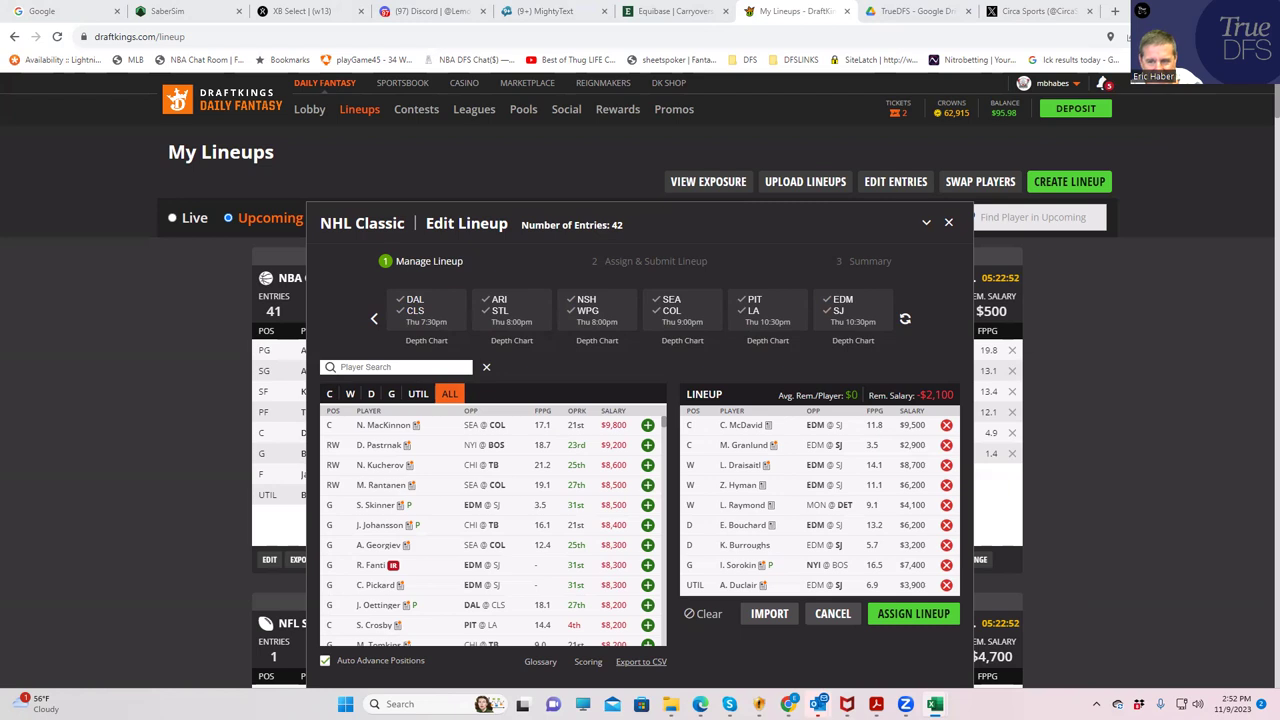
Step: Replace wing Z. Hyman with W. Eklund, finding him with the player search "ek"
{"action": "left_click", "coordinate": [946, 485]}
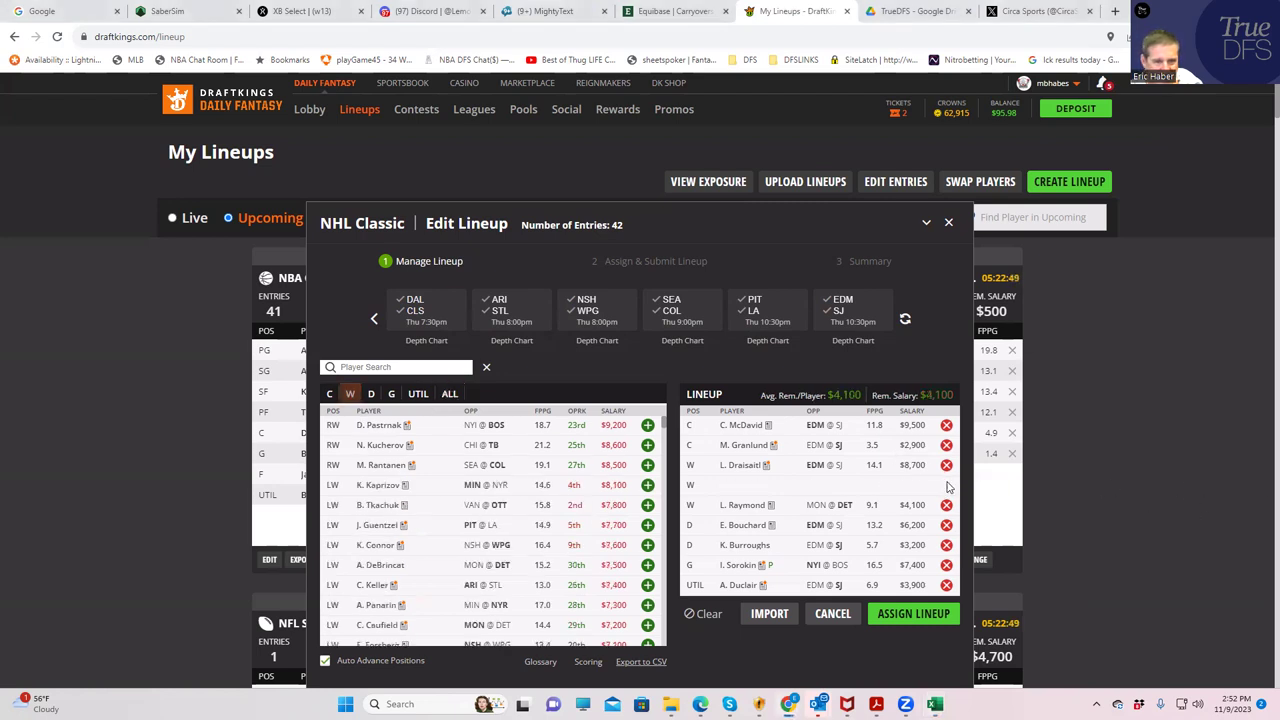
{"action": "left_click", "coordinate": [359, 367]}
{"action": "type", "text": "w"}
{"action": "key", "text": "BackSpace"}
{"action": "type", "text": "e"}
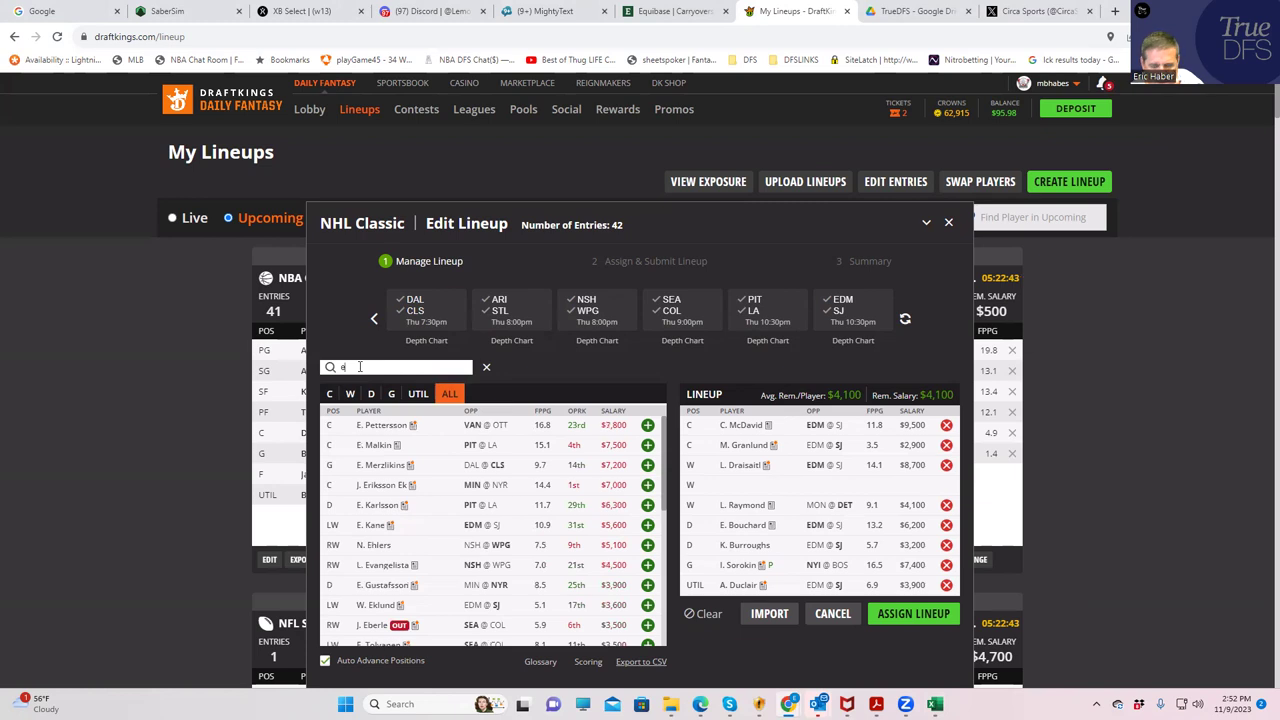
{"action": "type", "text": "k"}
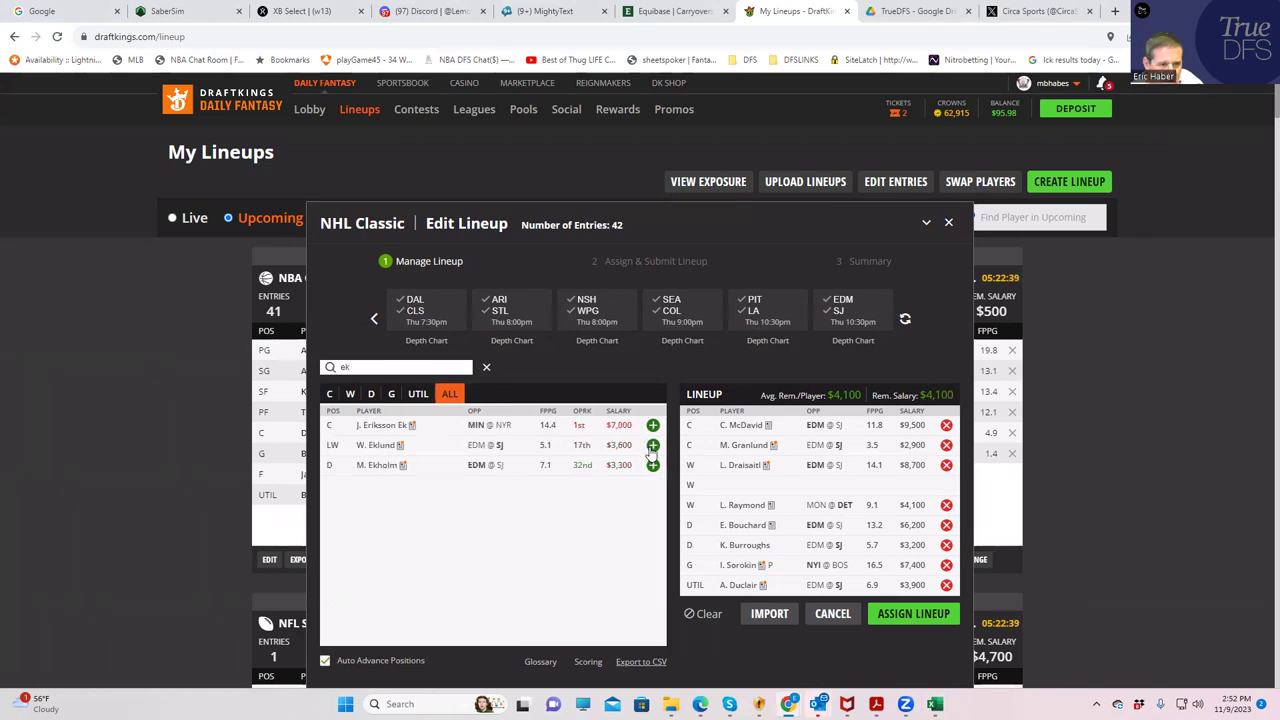
{"action": "left_click", "coordinate": [648, 447]}
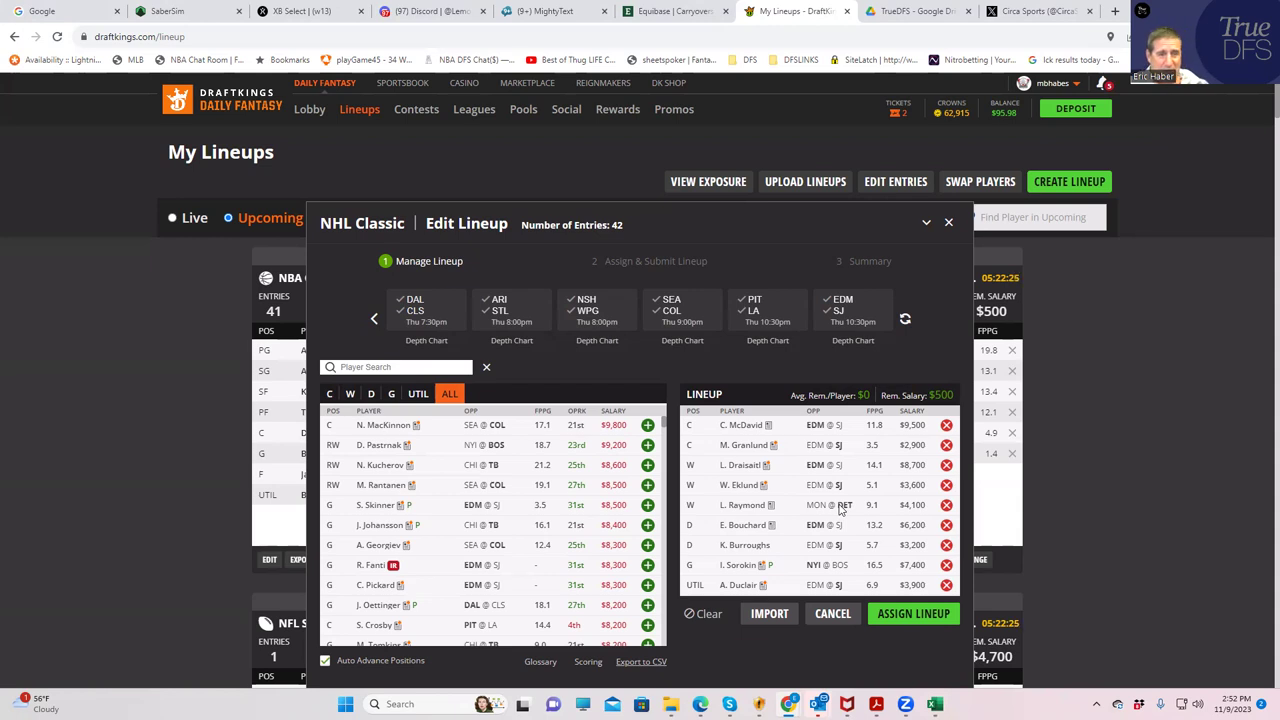
Step: Clear all players from the lineup and return to the start of the game list
{"action": "left_click", "coordinate": [706, 614]}
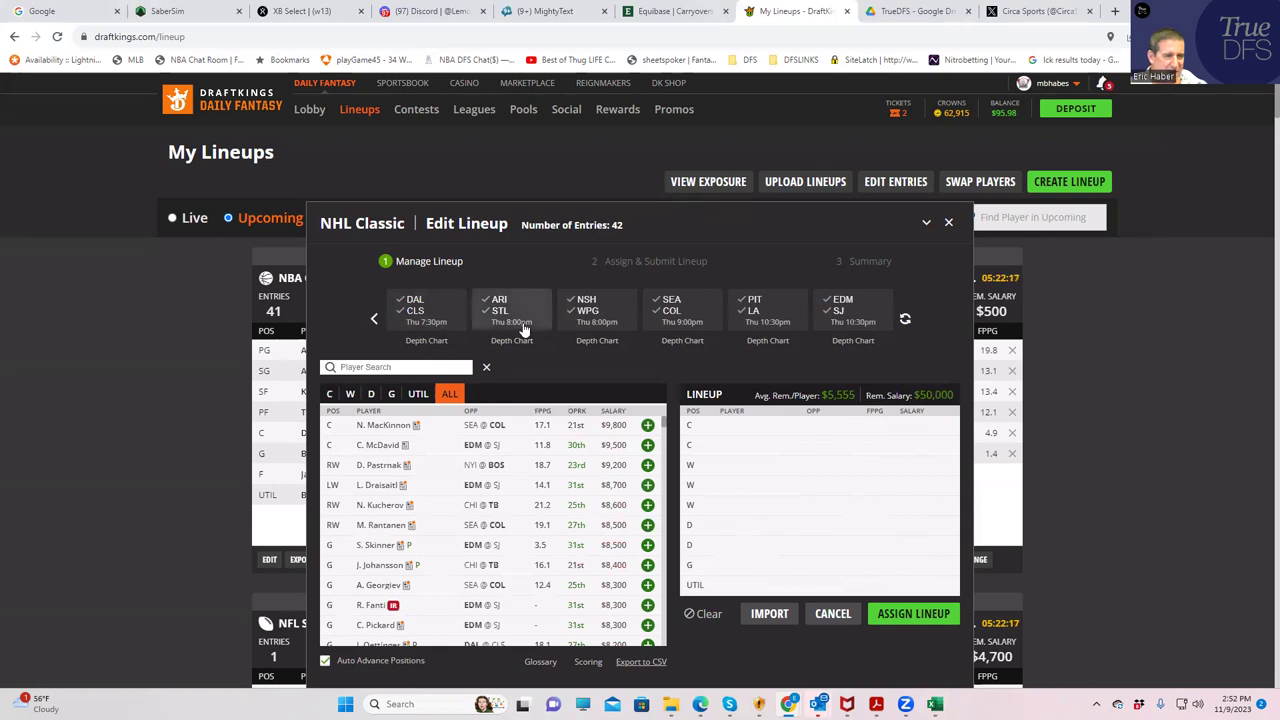
{"action": "left_click", "coordinate": [372, 322]}
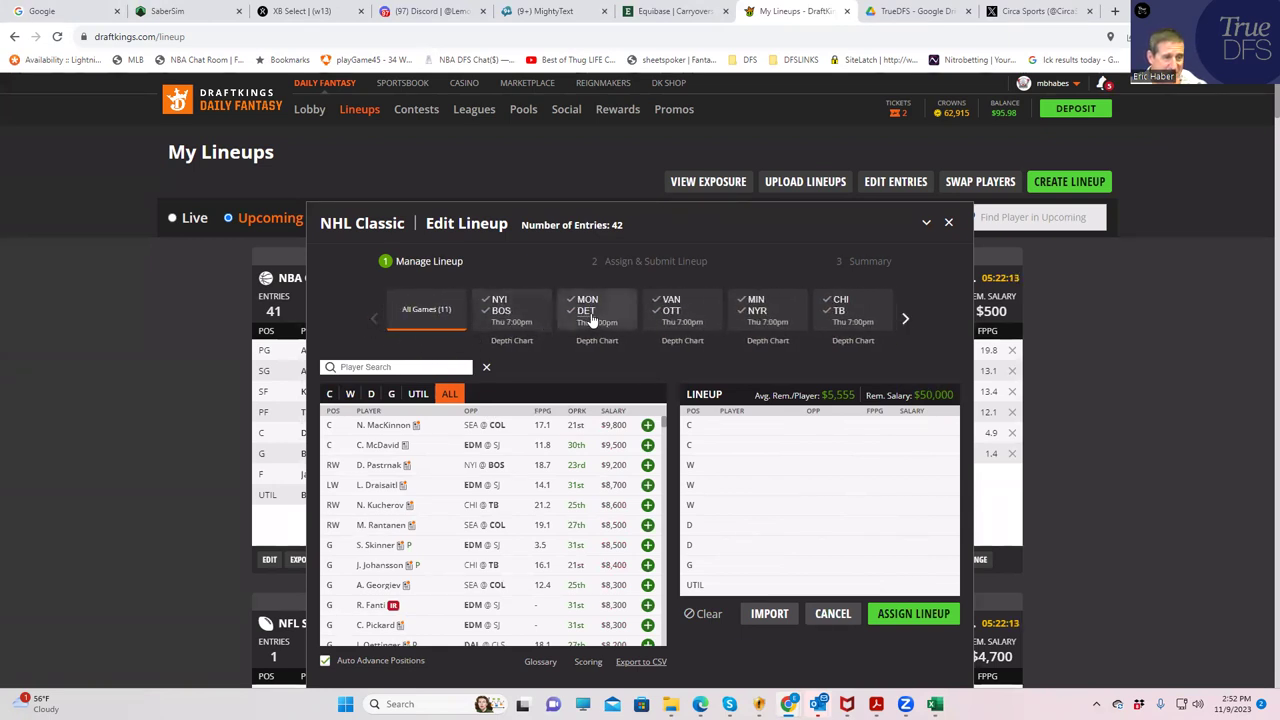
Step: Limit the player pool to DET and add wings A. DeBrincat and L. Raymond and center D. Larkin to the lineup
{"action": "left_click", "coordinate": [591, 318]}
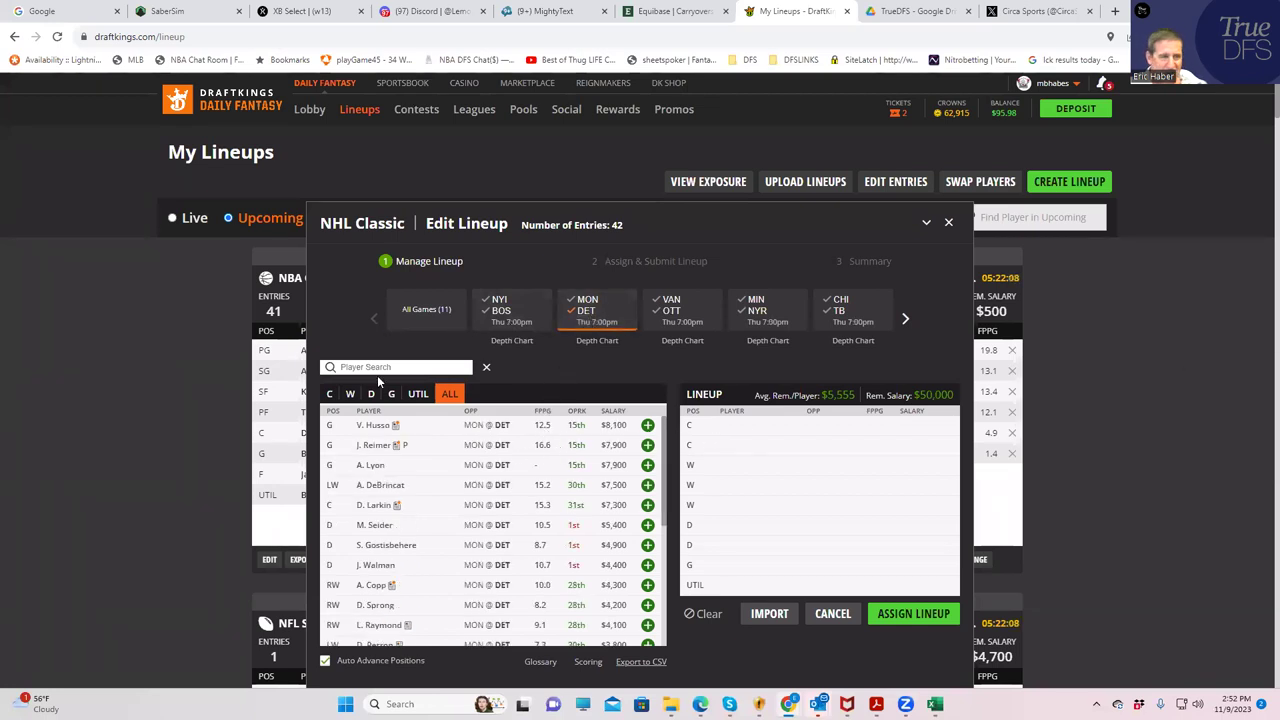
{"action": "left_click", "coordinate": [350, 394]}
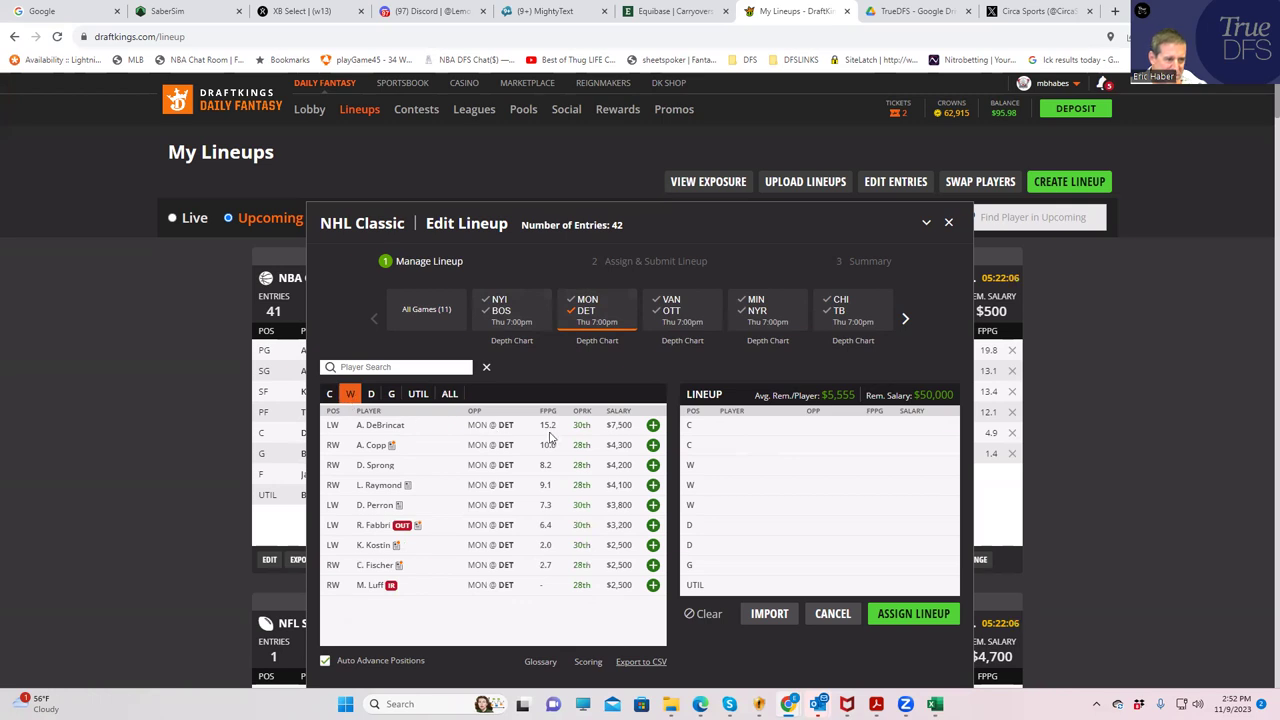
{"action": "left_click", "coordinate": [653, 425]}
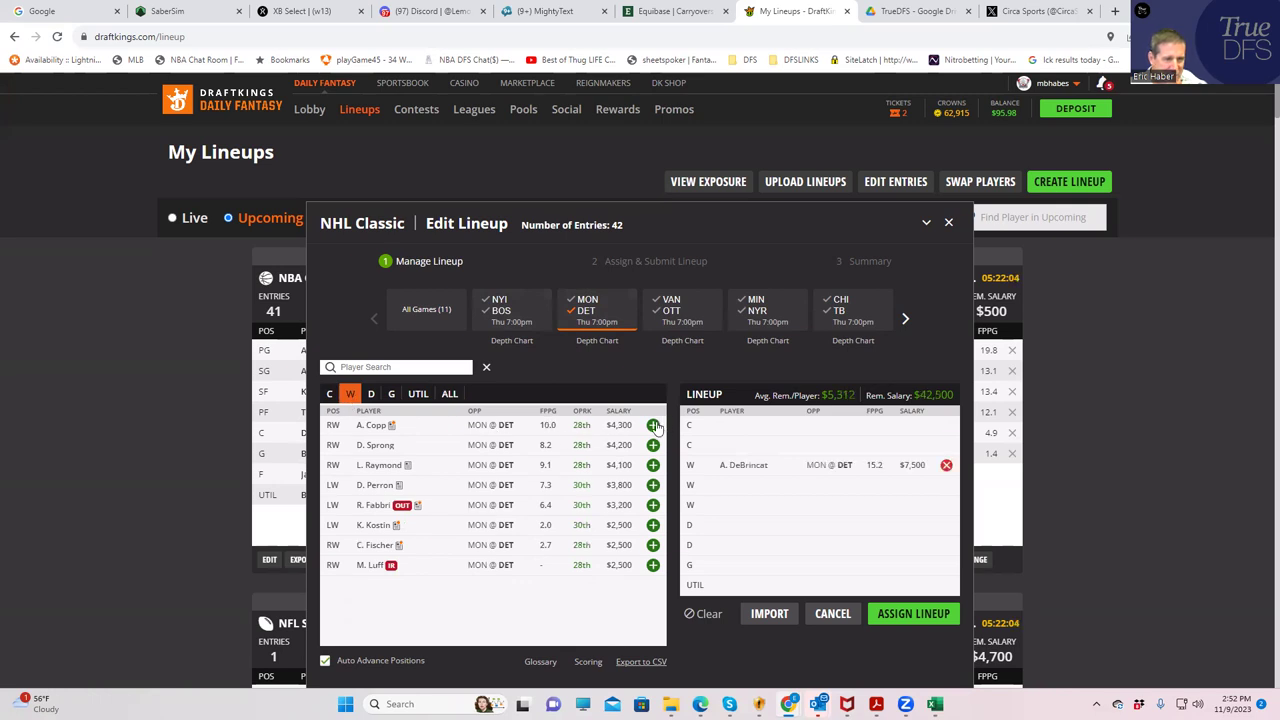
{"action": "left_click", "coordinate": [653, 465]}
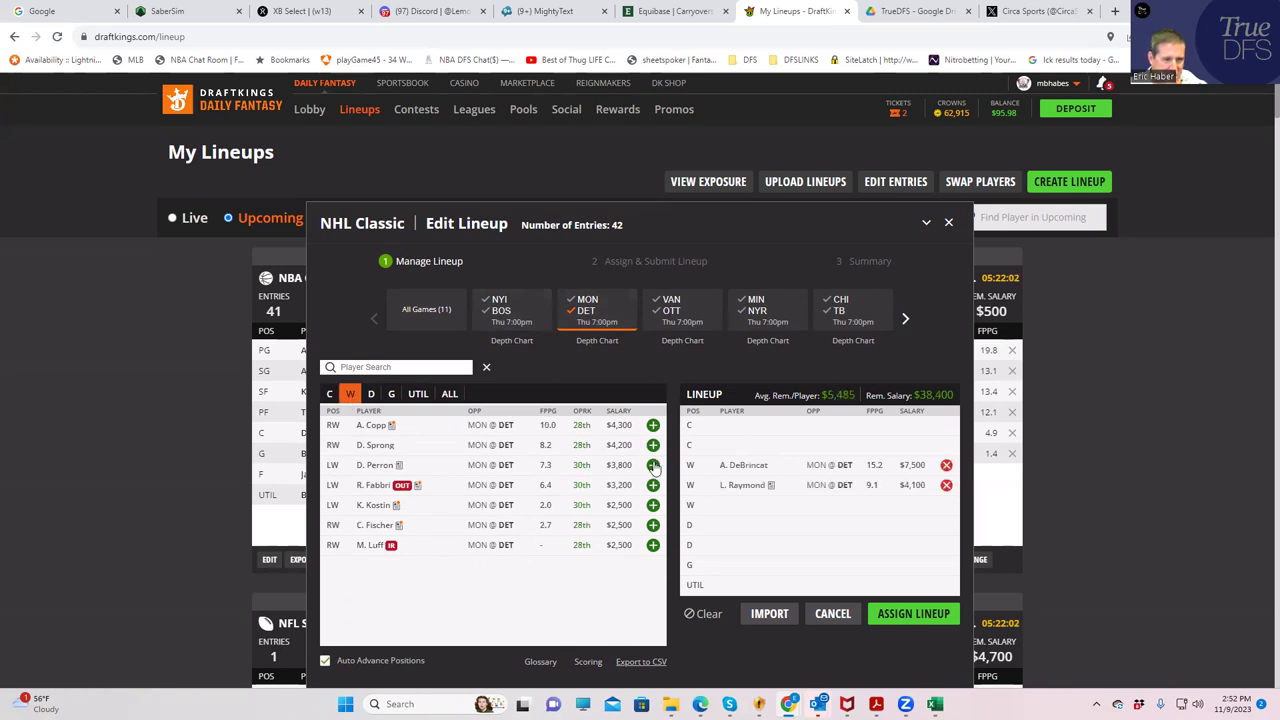
{"action": "left_click", "coordinate": [329, 394]}
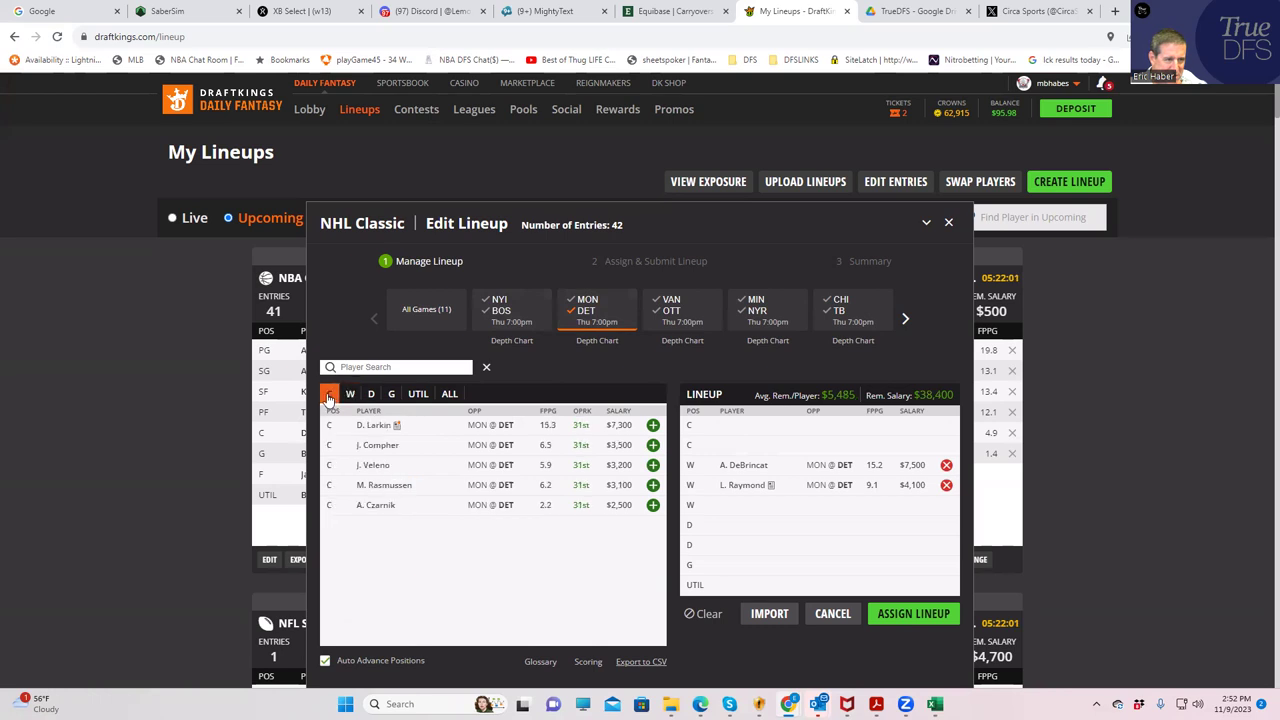
{"action": "left_click", "coordinate": [653, 425]}
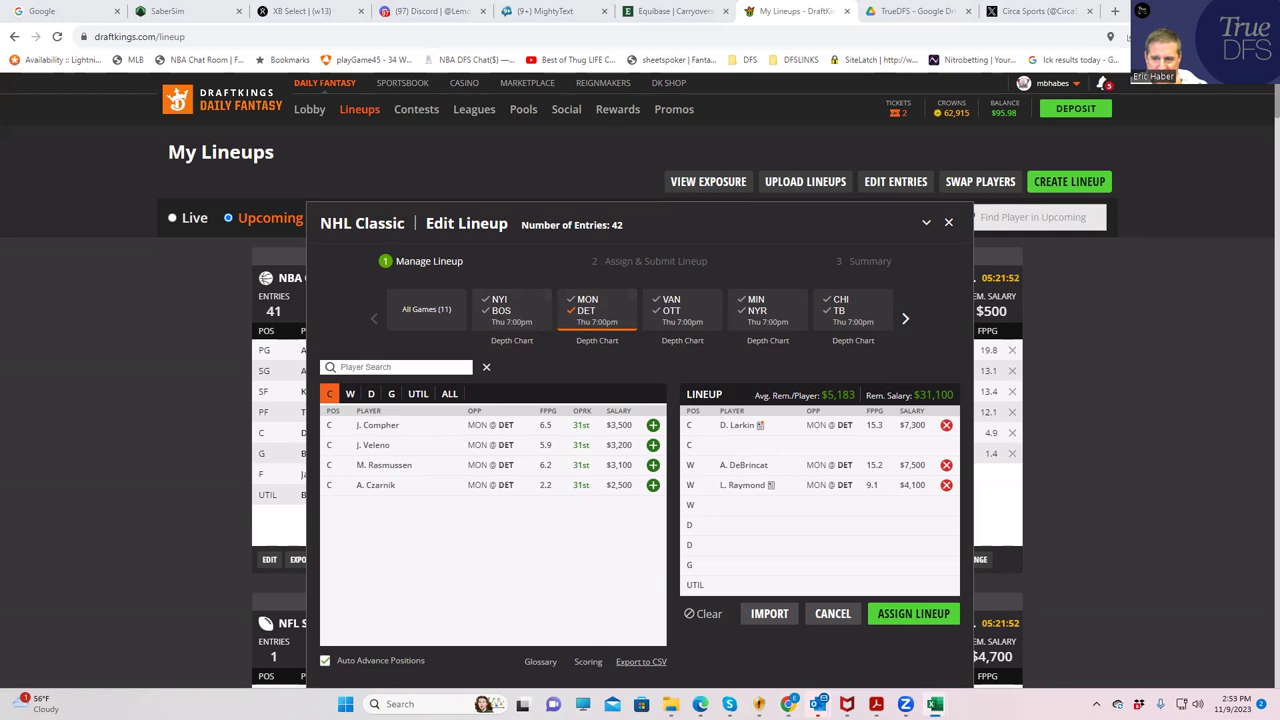
Step: Search the DET players for "wal" and add defenseman J. Walman to the lineup
{"action": "left_click", "coordinate": [371, 396]}
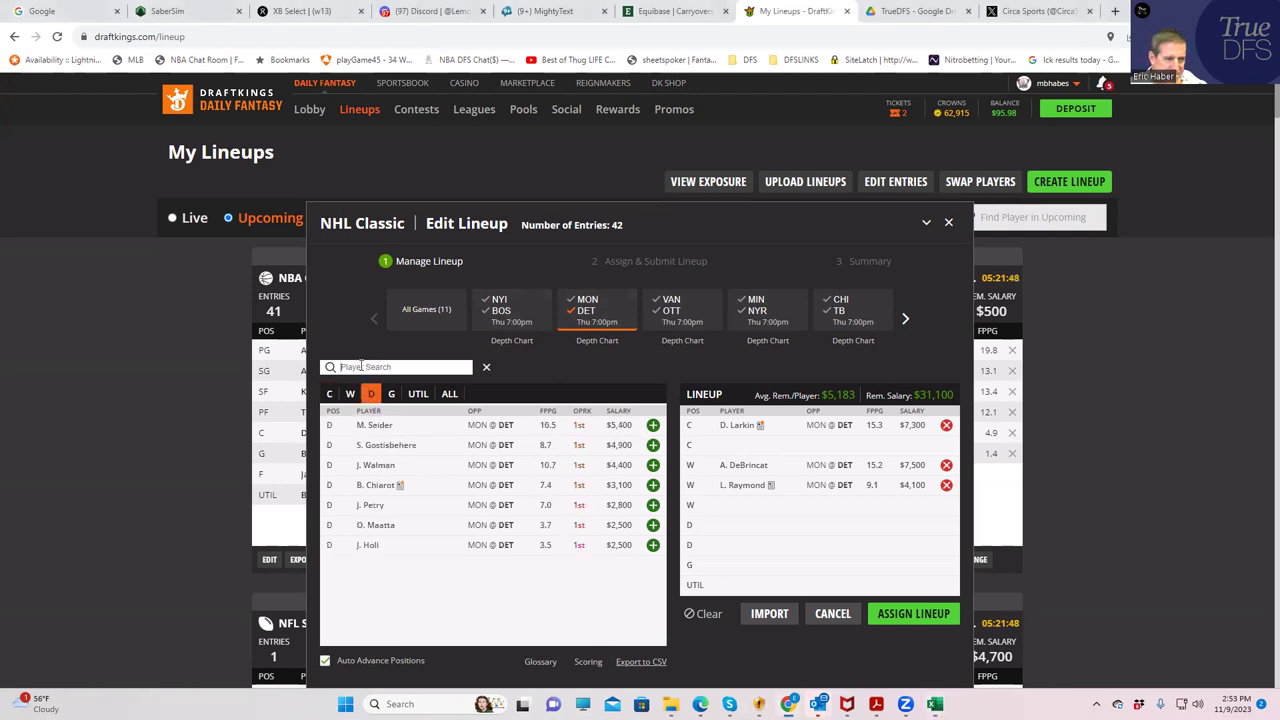
{"action": "left_click", "coordinate": [360, 366]}
{"action": "type", "text": "wal"}
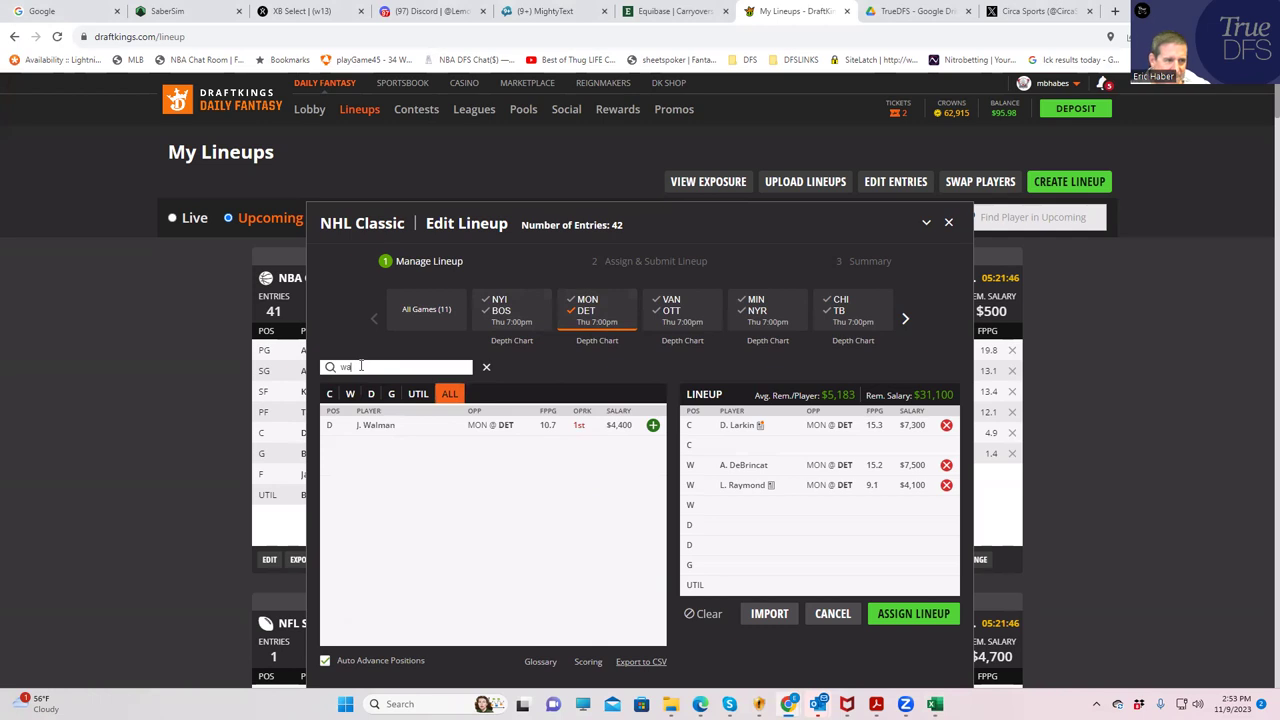
{"action": "left_click", "coordinate": [652, 425]}
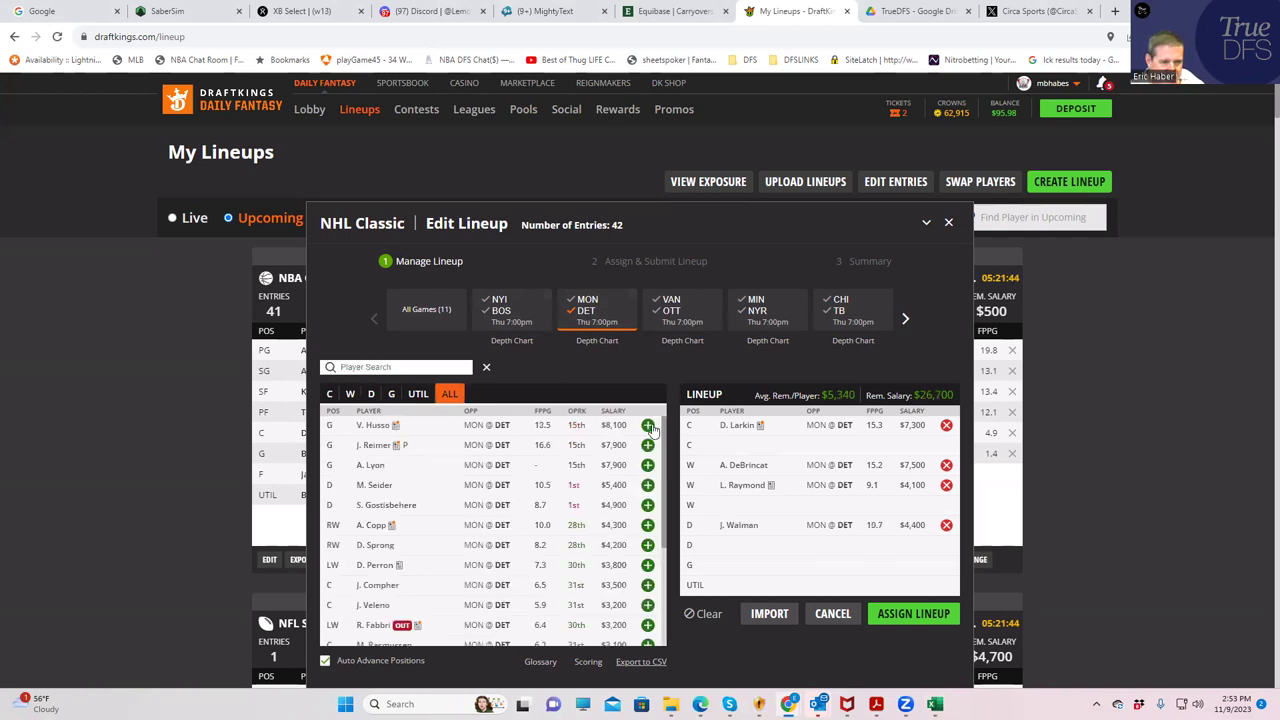
Step: Remove the DET filter, search the player pool for "sor" and add goalie I. Sorokin to the lineup
{"action": "left_click", "coordinate": [391, 395]}
{"action": "left_click", "coordinate": [586, 305]}
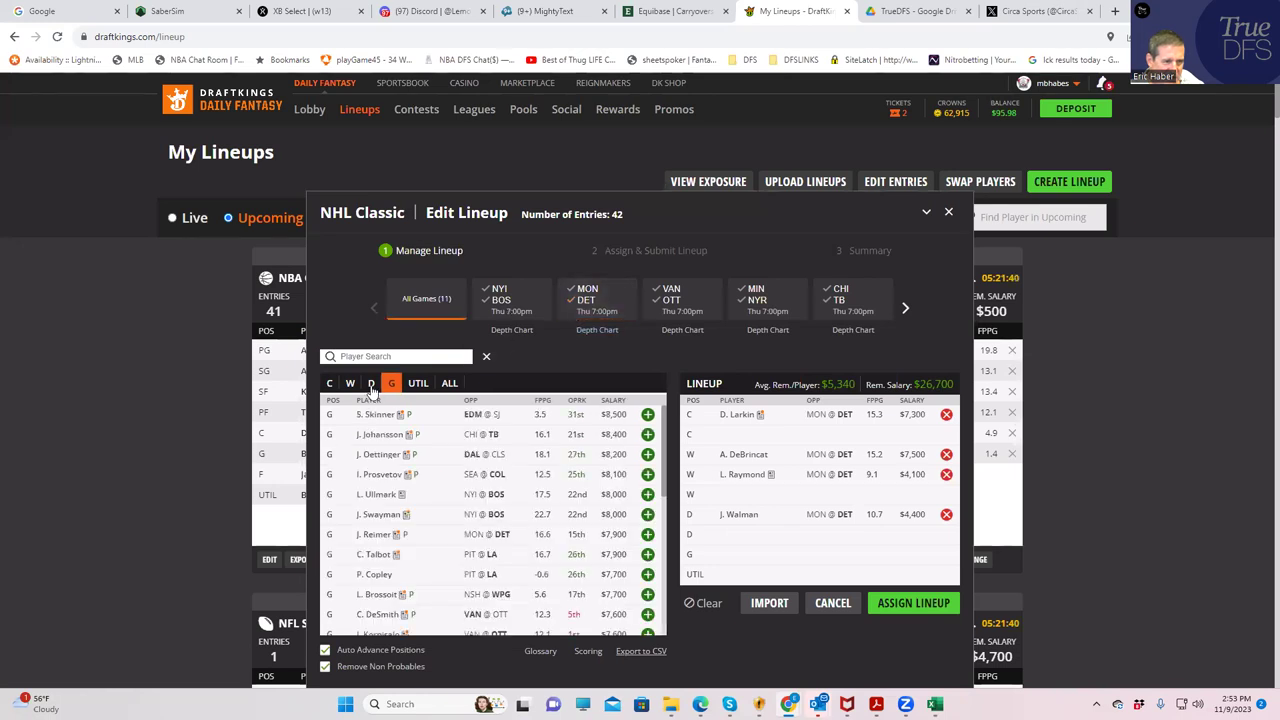
{"action": "type", "text": "sor"}
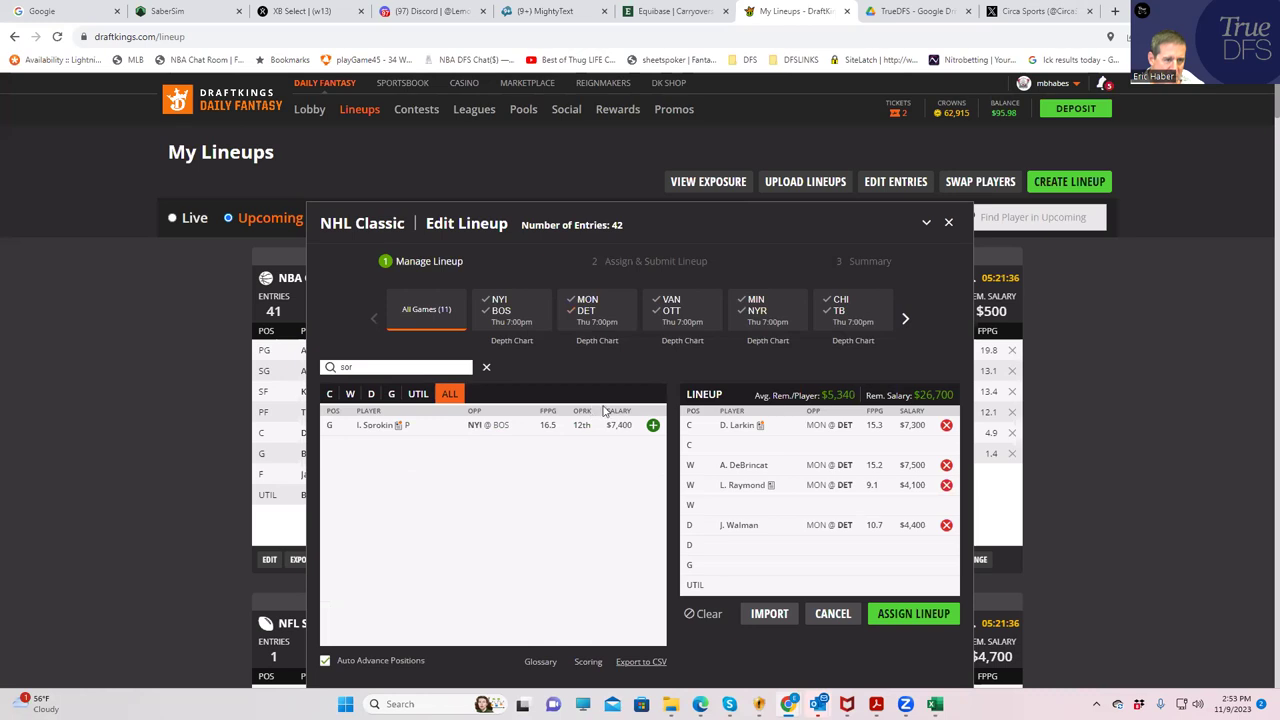
{"action": "left_click", "coordinate": [652, 425]}
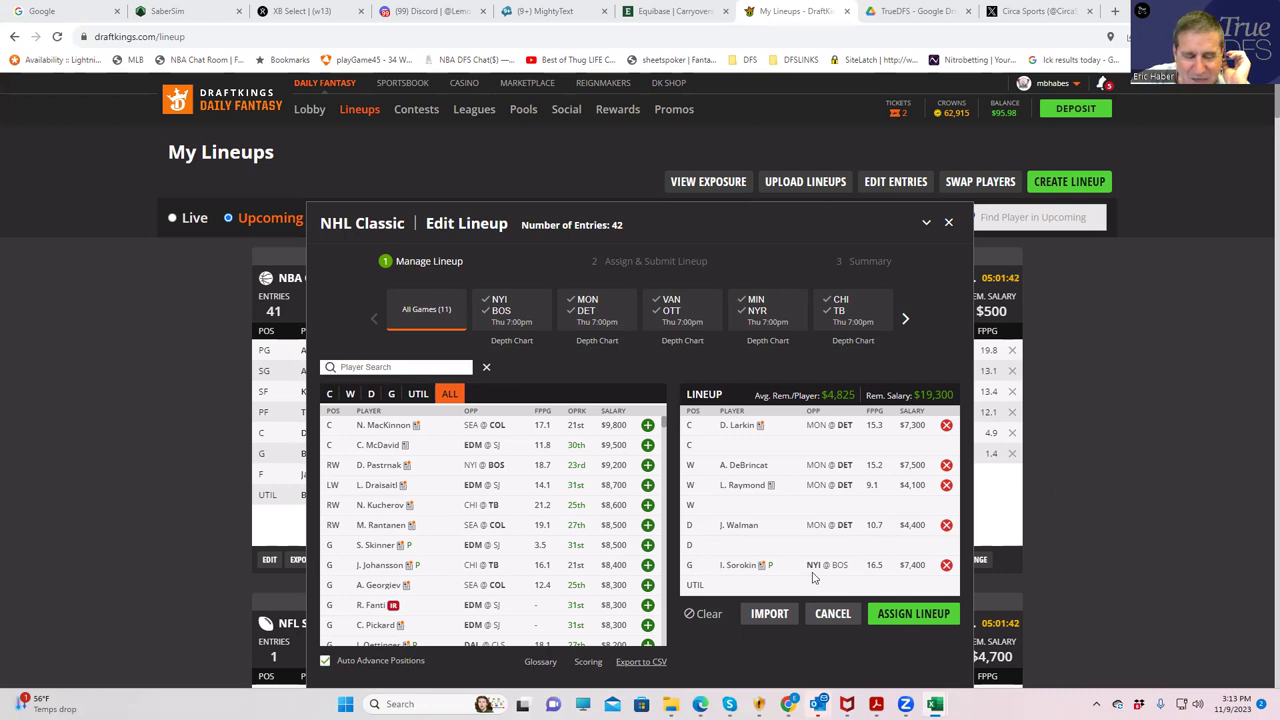
Step: Bring up the NHLDK_Stacks workbook in Excel, move its window aside and return to the lineup editor
{"action": "mouse_move", "coordinate": [935, 704]}
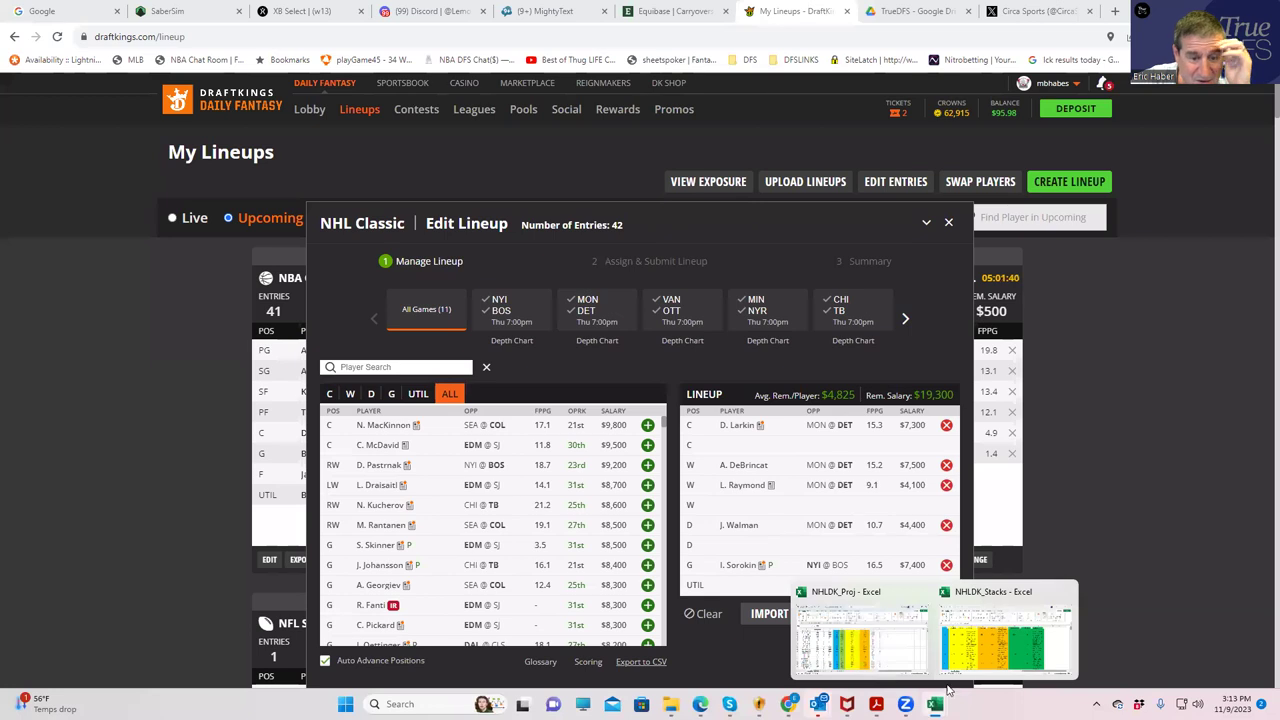
{"action": "left_click", "coordinate": [1005, 630]}
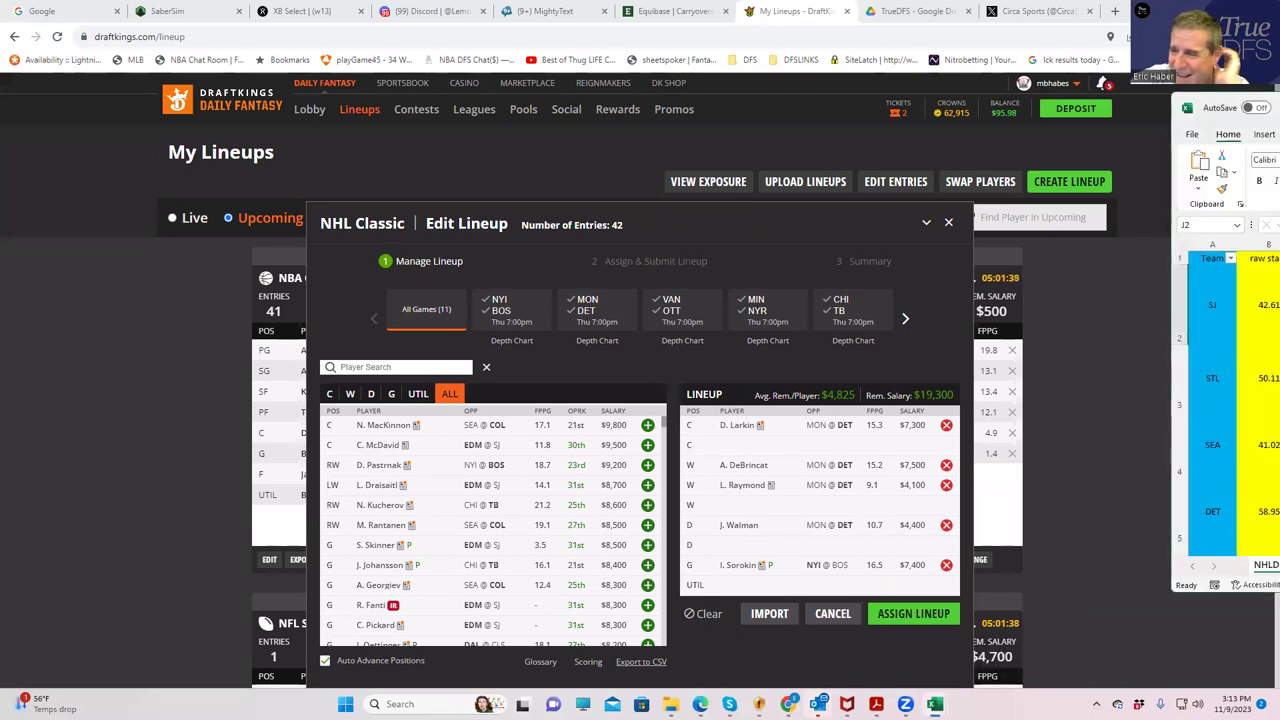
{"action": "left_click_drag", "start_coordinate": [1215, 107], "coordinate": [1270, 115]}
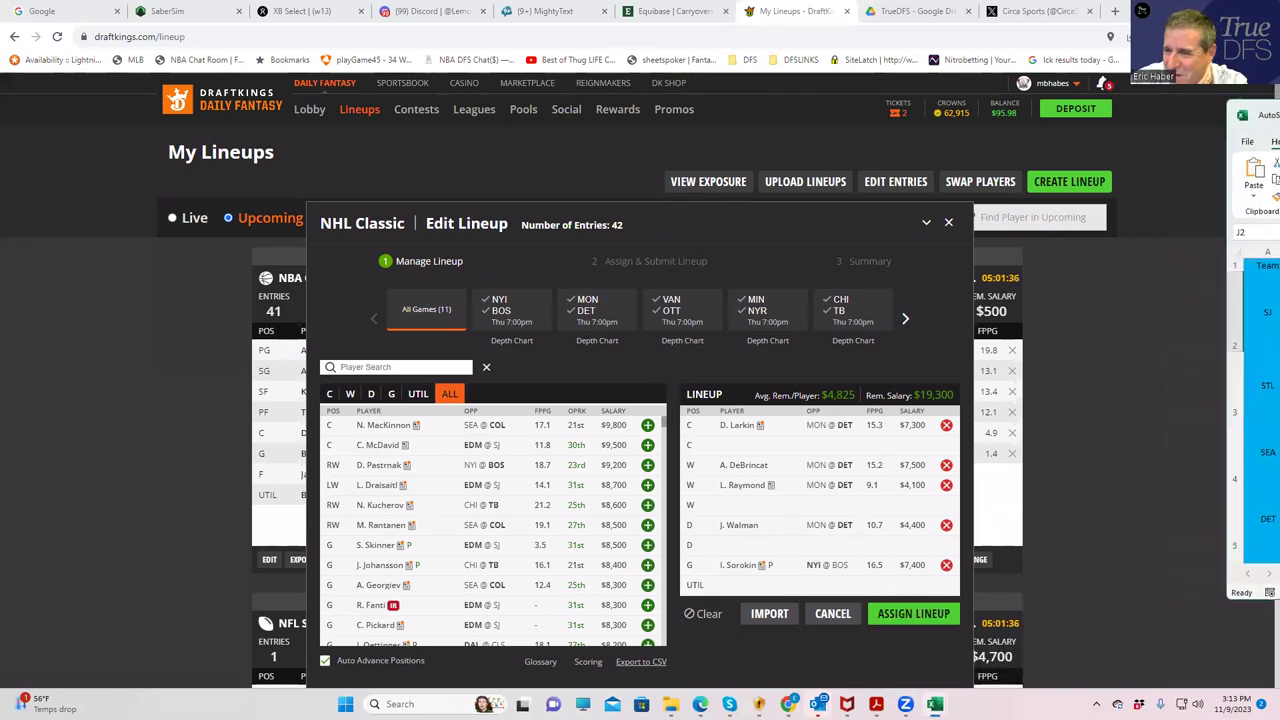
{"action": "key", "text": "alt+Tab"}
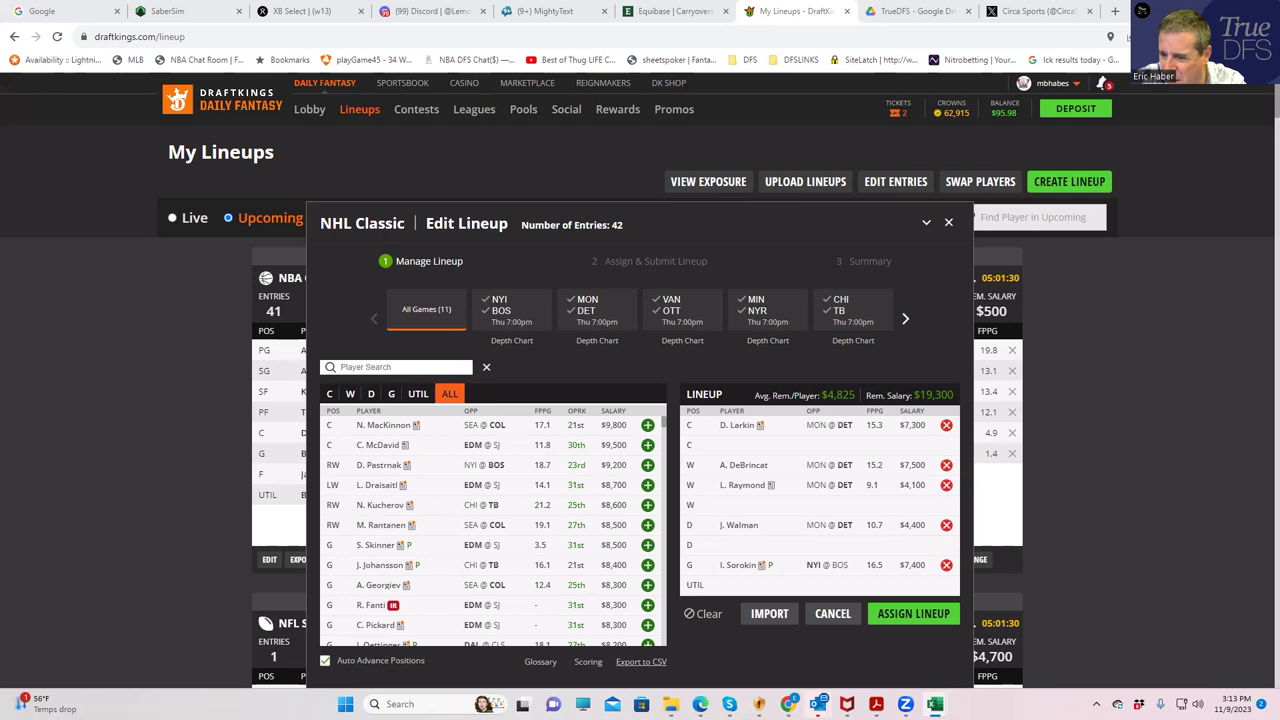
Step: Search the player pool for "se" and add defenseman M. Seider to the lineup
{"action": "left_click", "coordinate": [414, 394]}
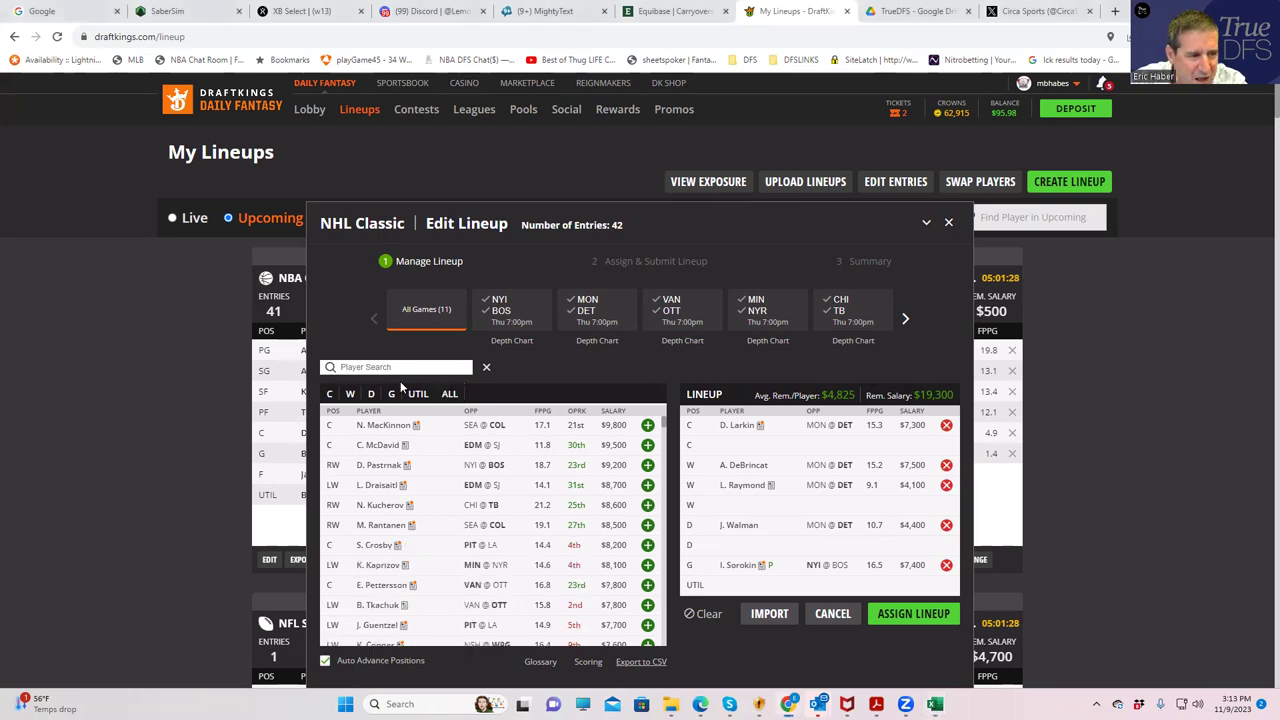
{"action": "type", "text": "se"}
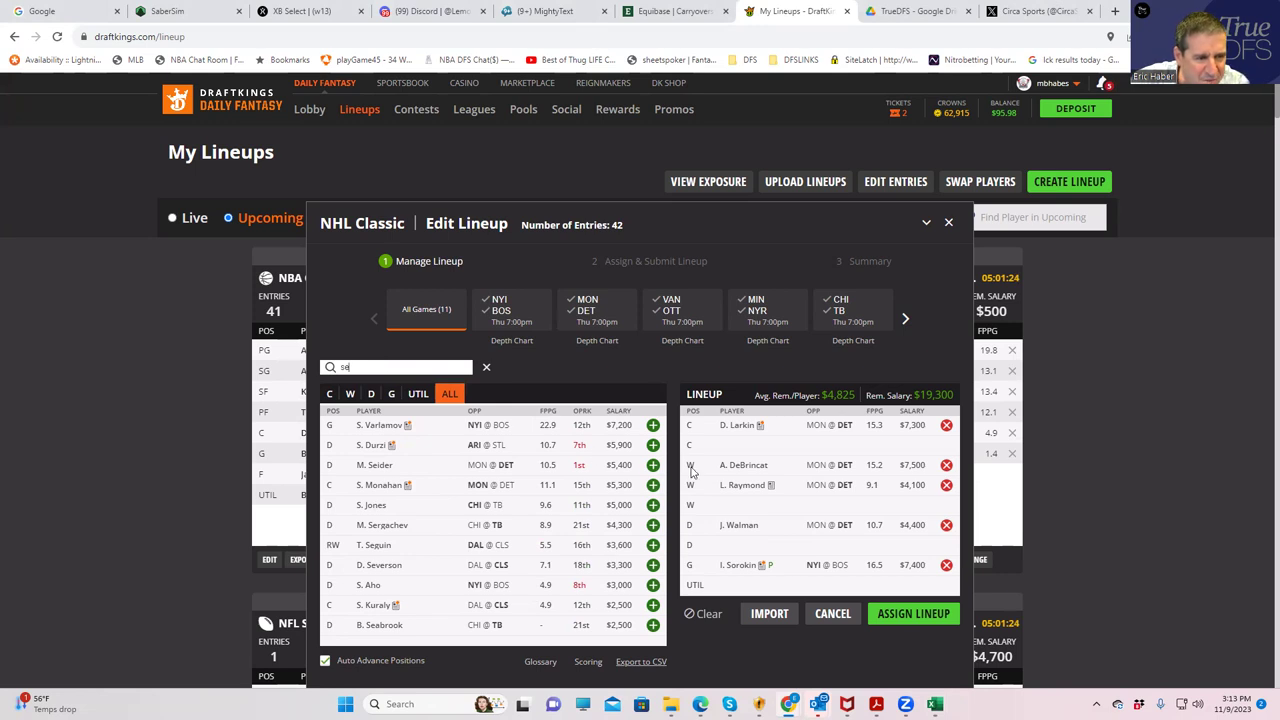
{"action": "left_click", "coordinate": [652, 465]}
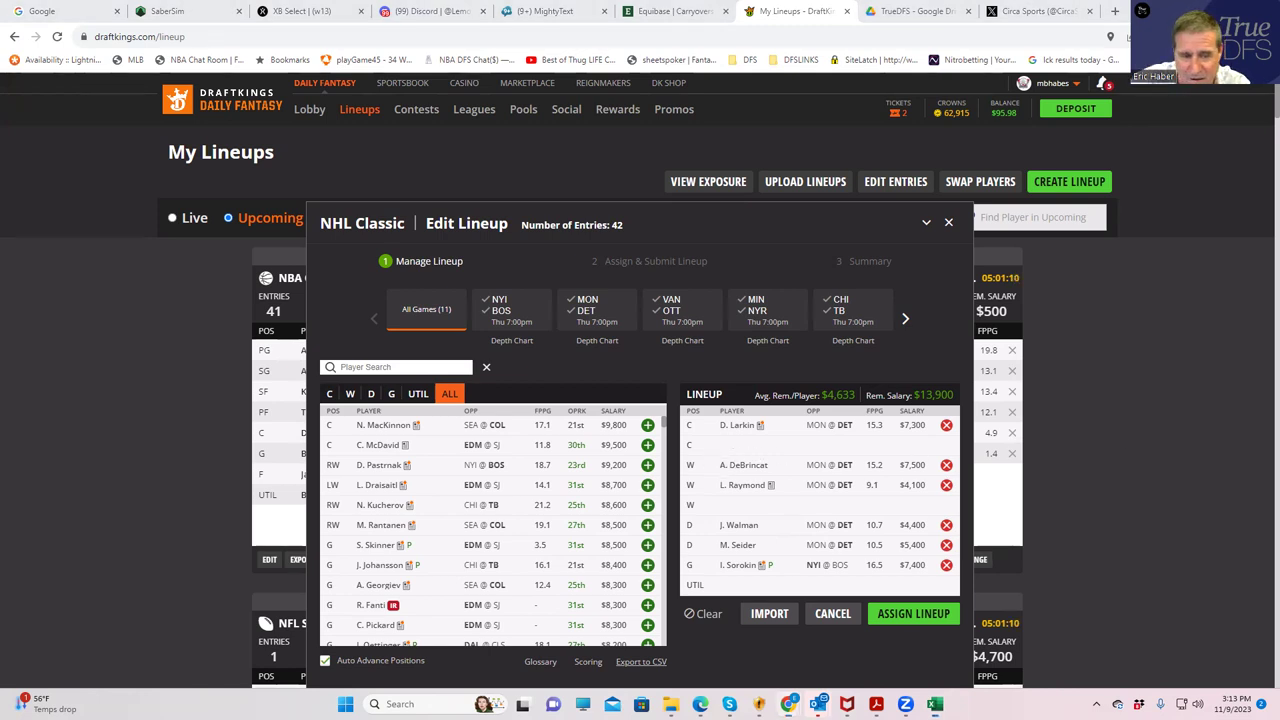
Step: Switch to the NHLDK_Stacks workbook, sort modified stack from largest to smallest and select TB's modified-stack players
{"action": "key", "text": "alt+Tab"}
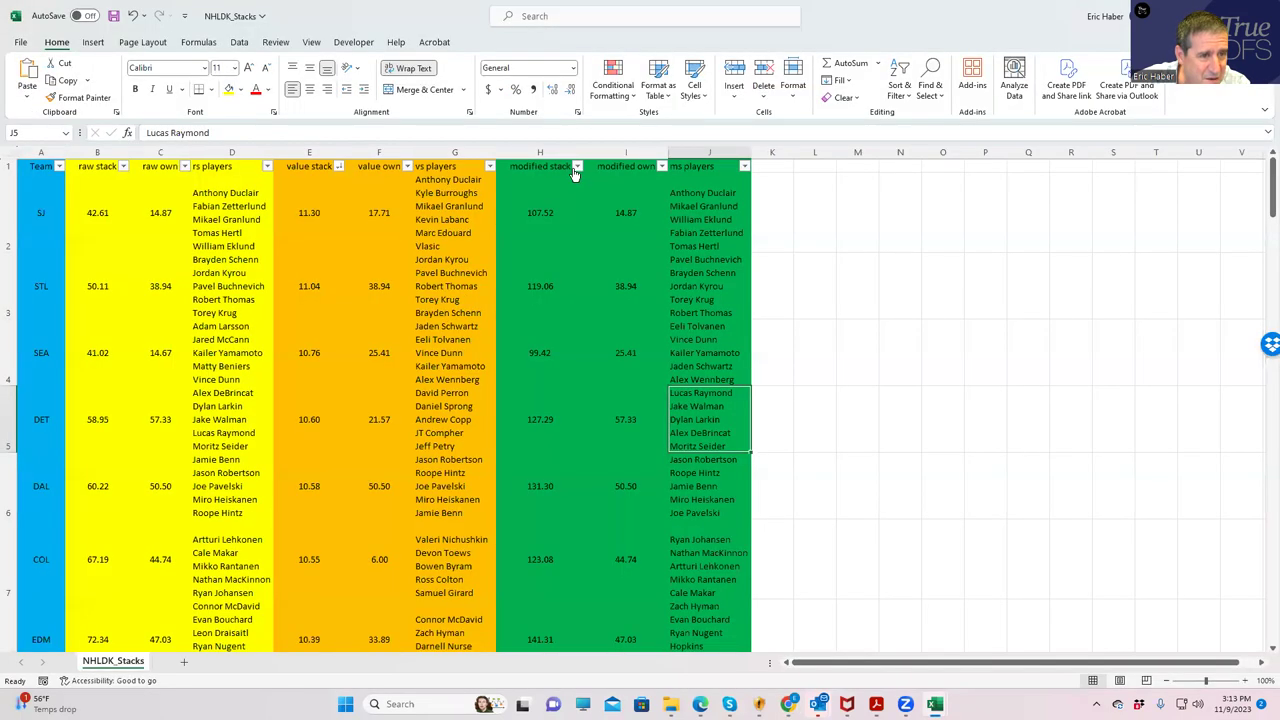
{"action": "left_click", "coordinate": [577, 165]}
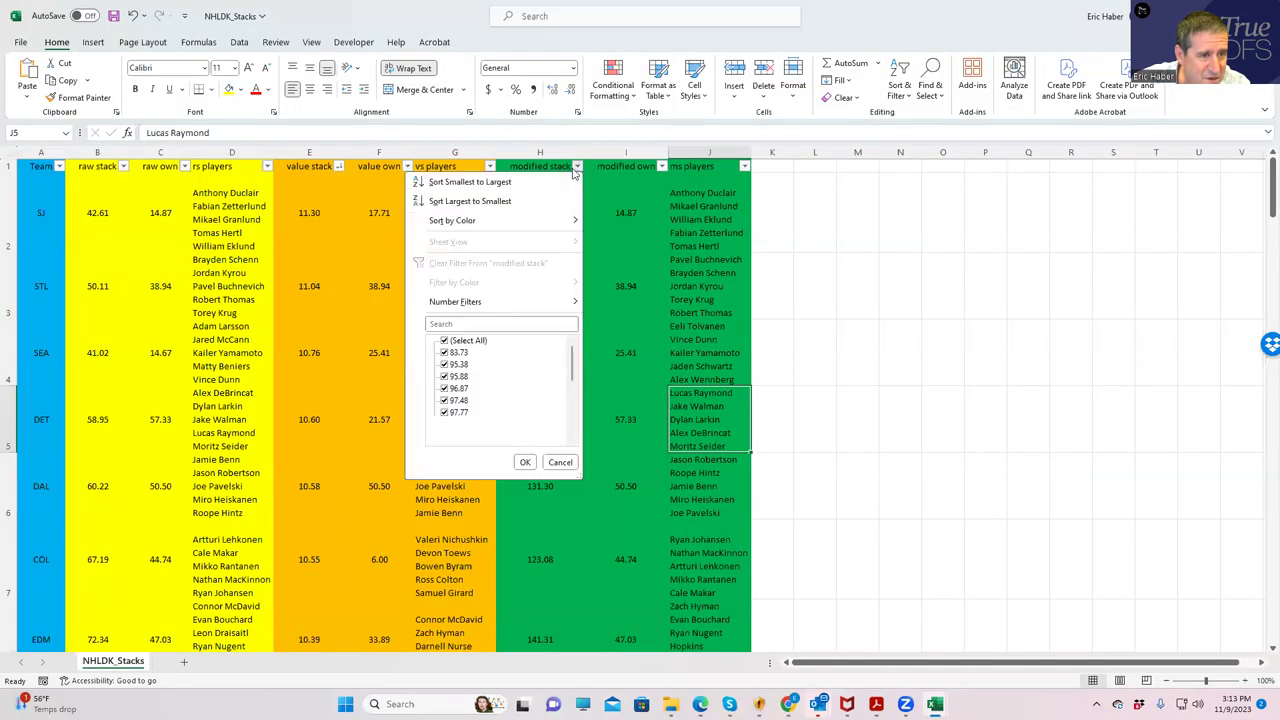
{"action": "left_click", "coordinate": [535, 203]}
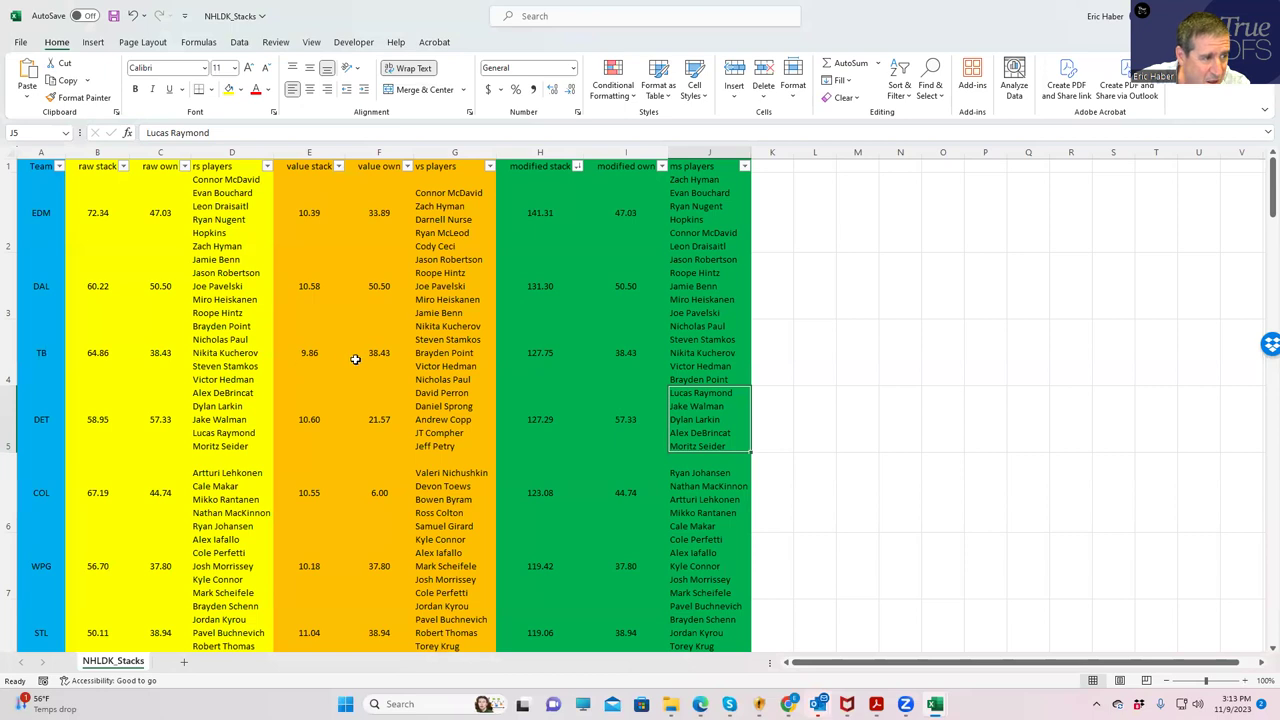
{"action": "left_click", "coordinate": [566, 358]}
{"action": "left_click", "coordinate": [671, 360]}
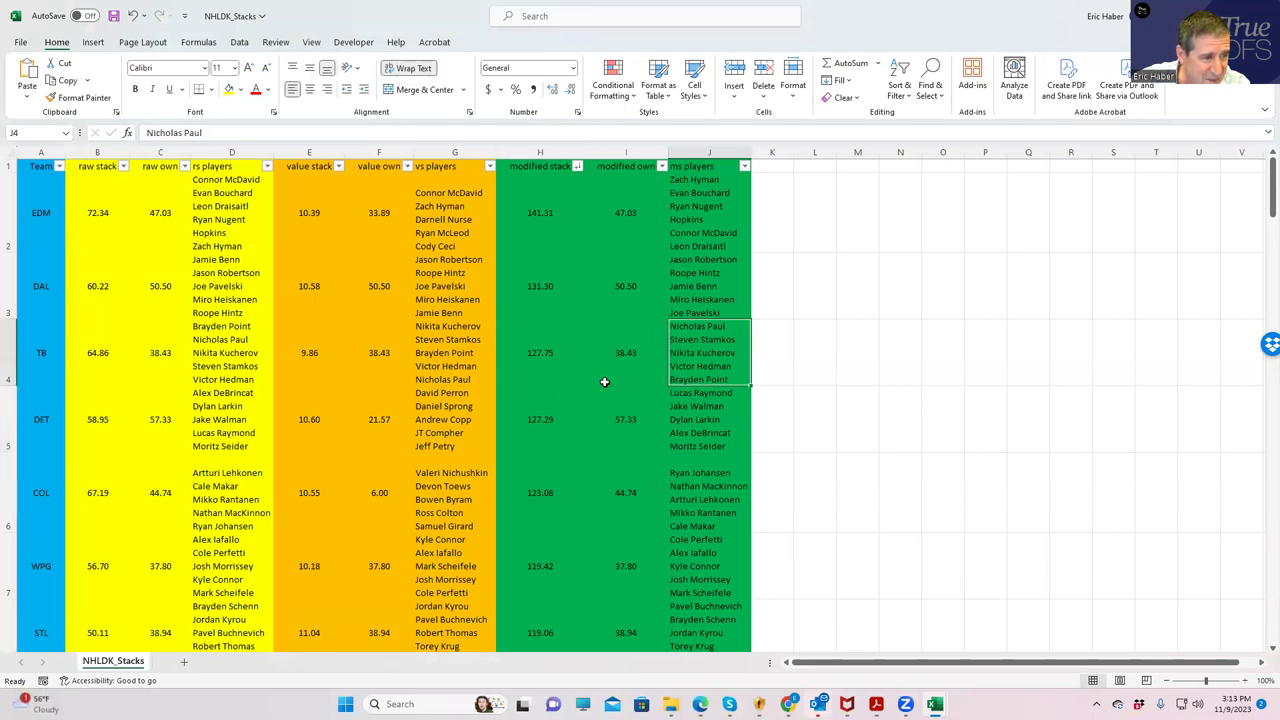
Step: Sort the sheet by value stack from largest to smallest, select STL's value-stack players and return to the DraftKings lineup
{"action": "left_click", "coordinate": [338, 166]}
{"action": "left_click", "coordinate": [277, 201]}
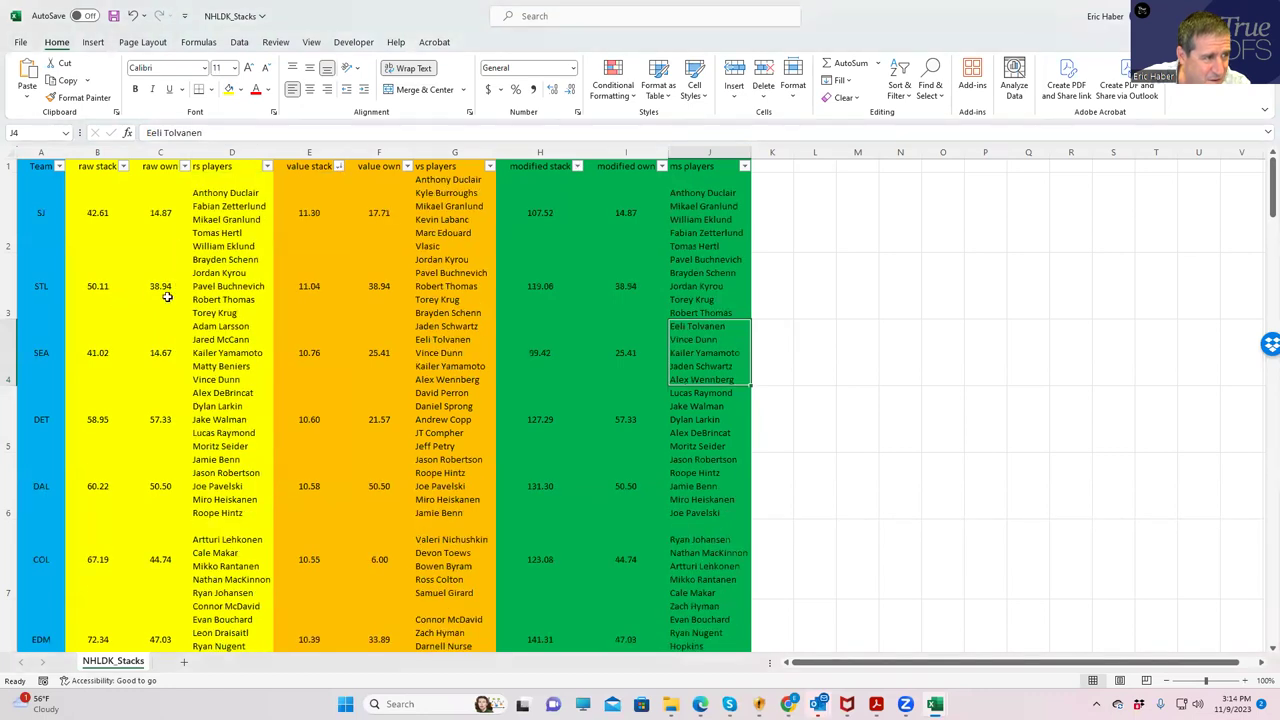
{"action": "left_click", "coordinate": [325, 293]}
{"action": "left_click", "coordinate": [431, 291]}
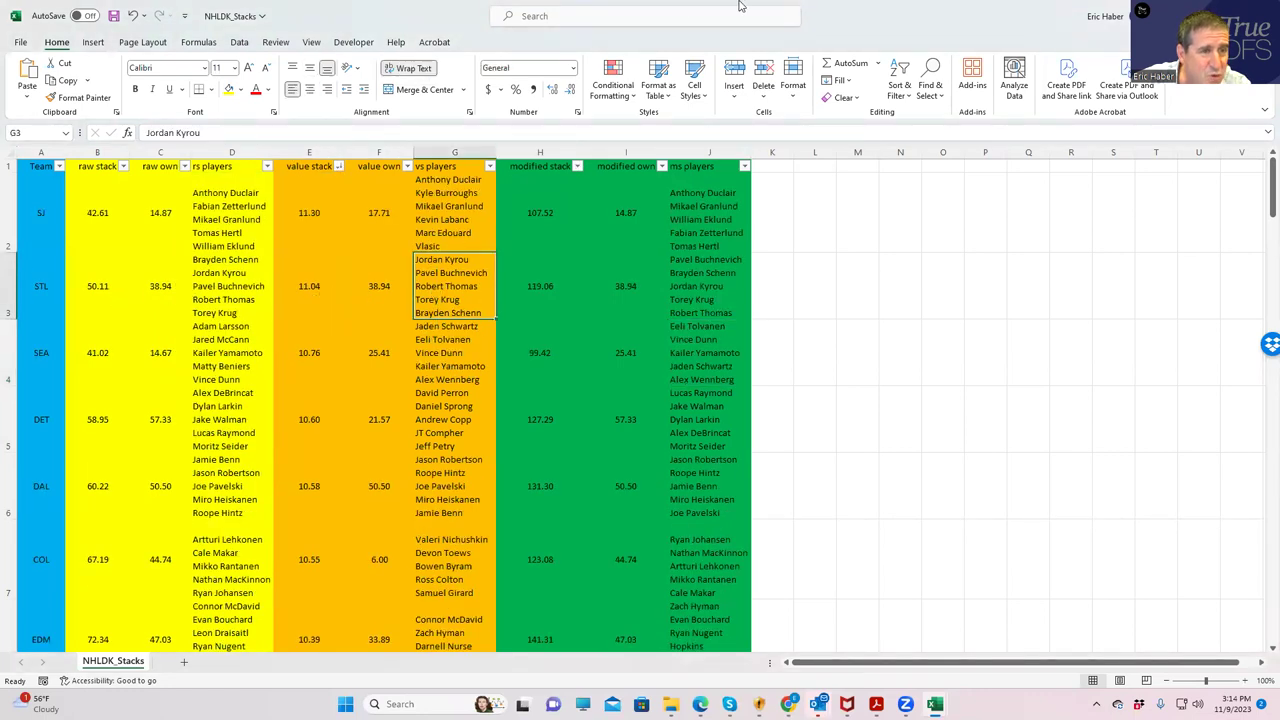
{"action": "key", "text": "alt+Tab"}
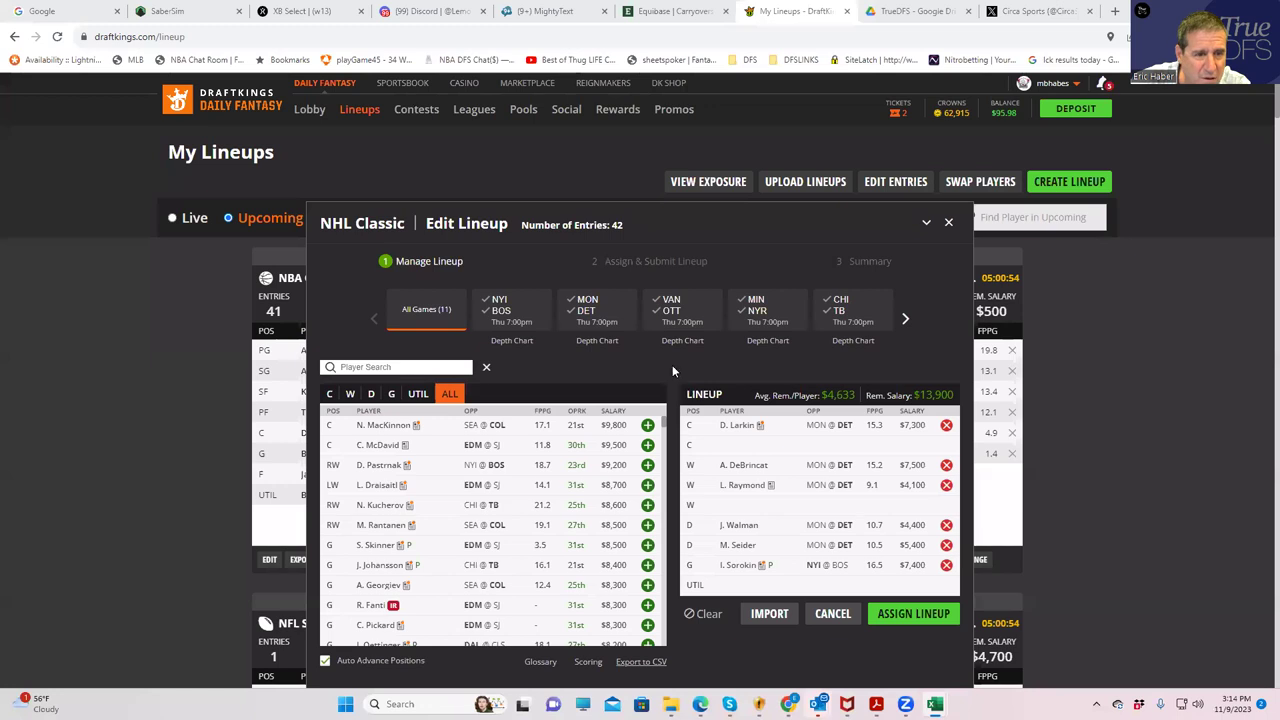
Step: Limit the player pool to STL and add wing J. Kyrou and center B. Schenn, consulting the NHLDK_Stacks sheet for the stack
{"action": "left_click", "coordinate": [905, 320]}
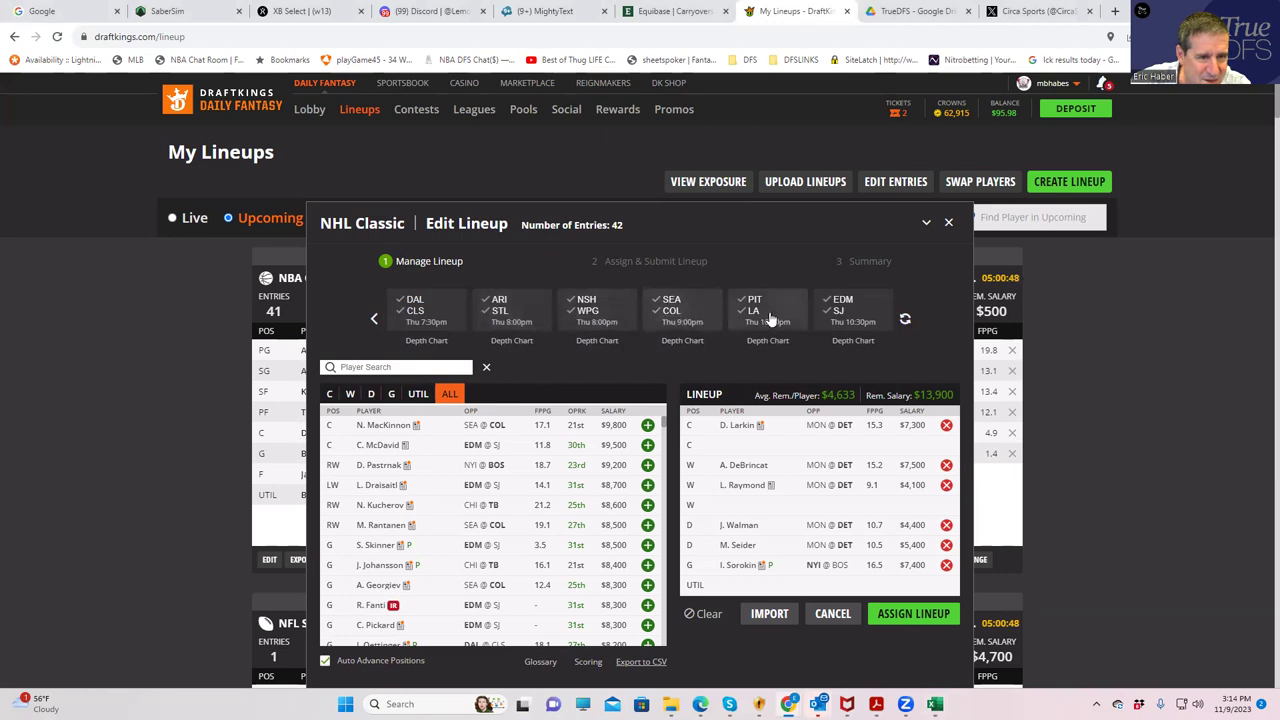
{"action": "left_click", "coordinate": [503, 313]}
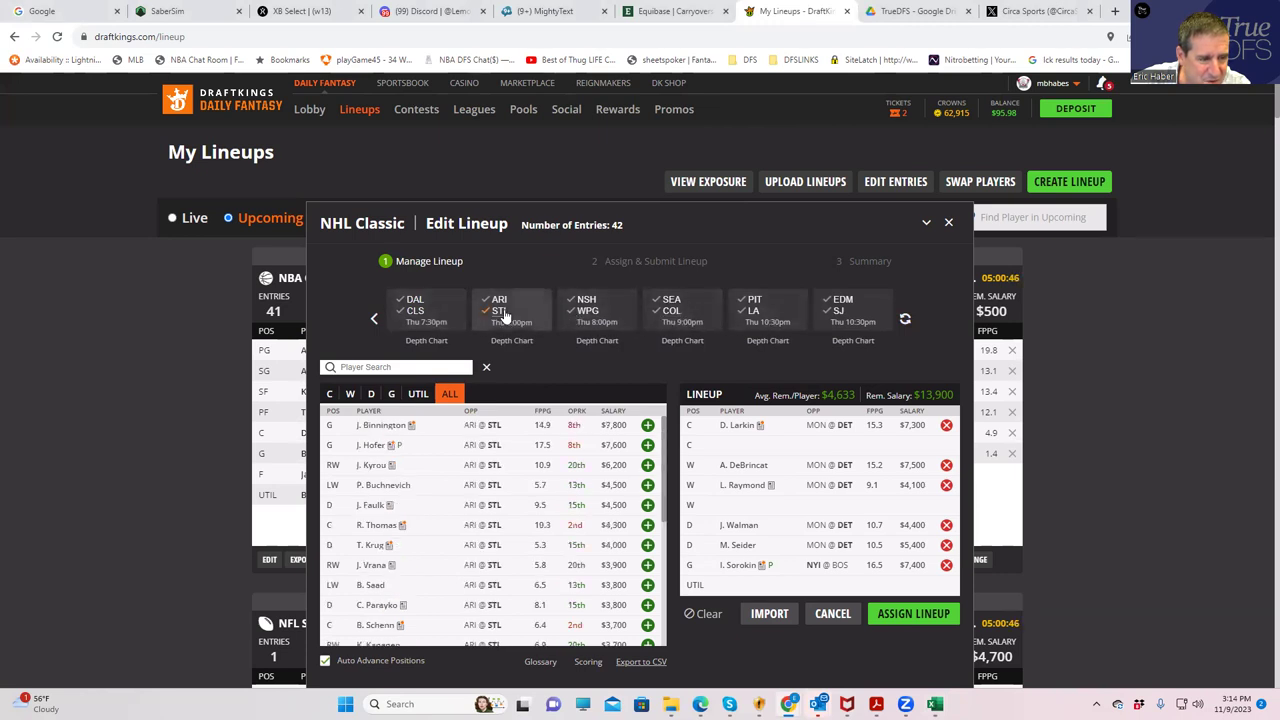
{"action": "left_click", "coordinate": [647, 465]}
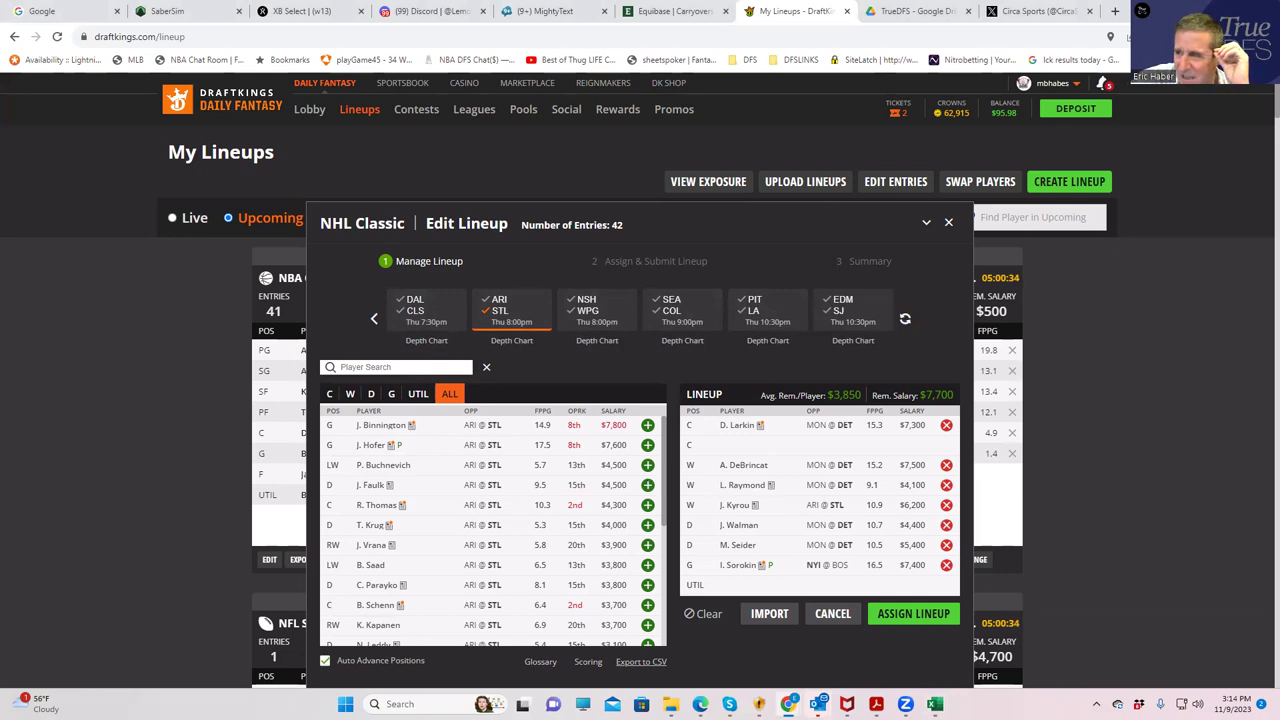
{"action": "key", "text": "alt+Tab"}
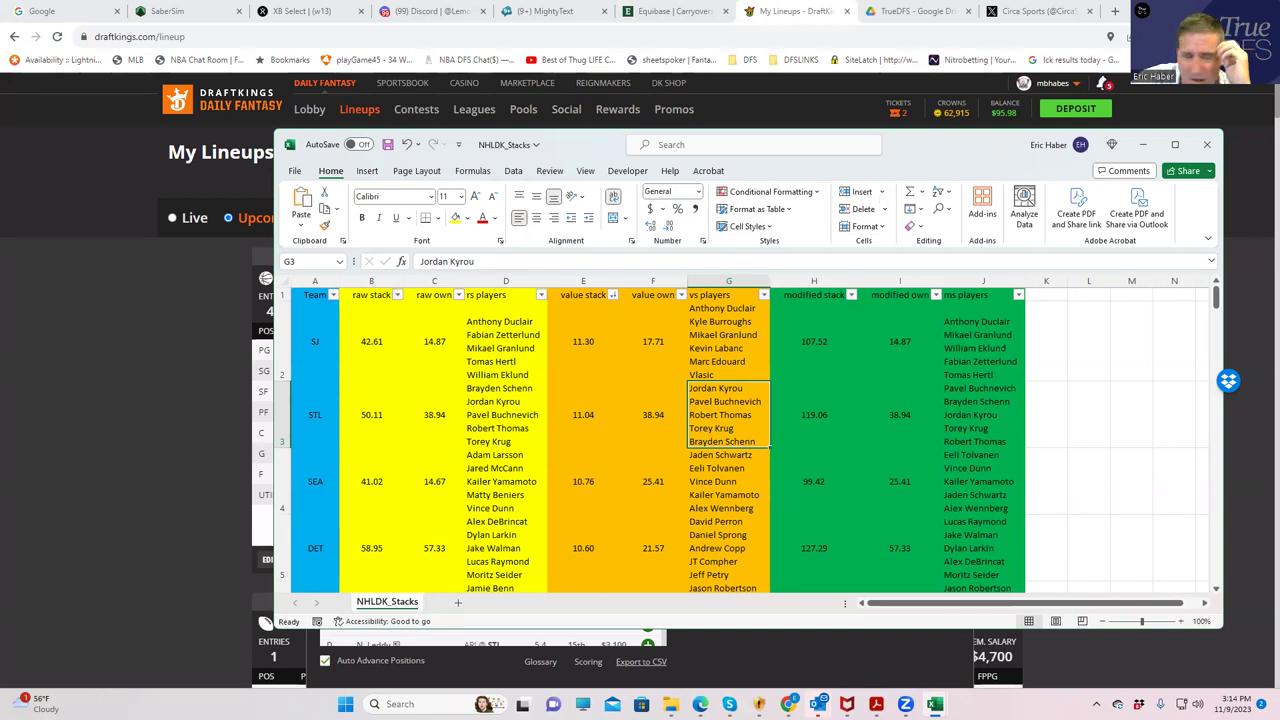
{"action": "key", "text": "alt+Tab"}
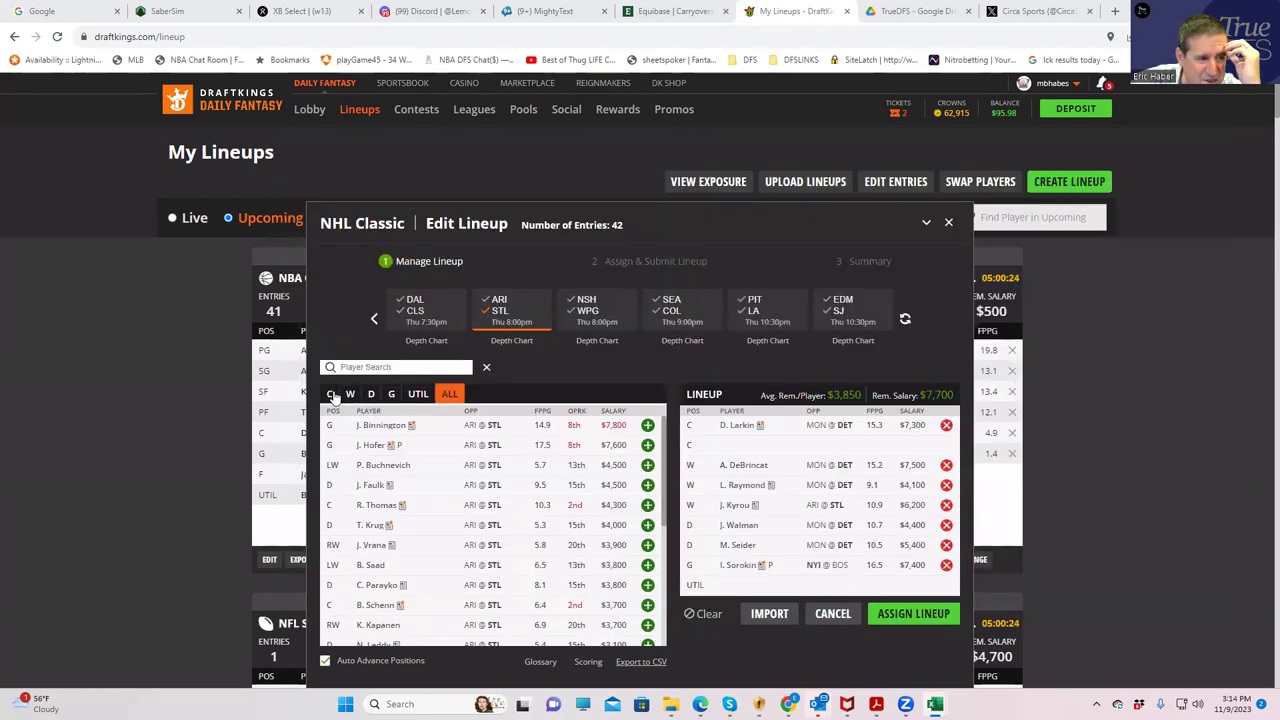
{"action": "left_click", "coordinate": [330, 394]}
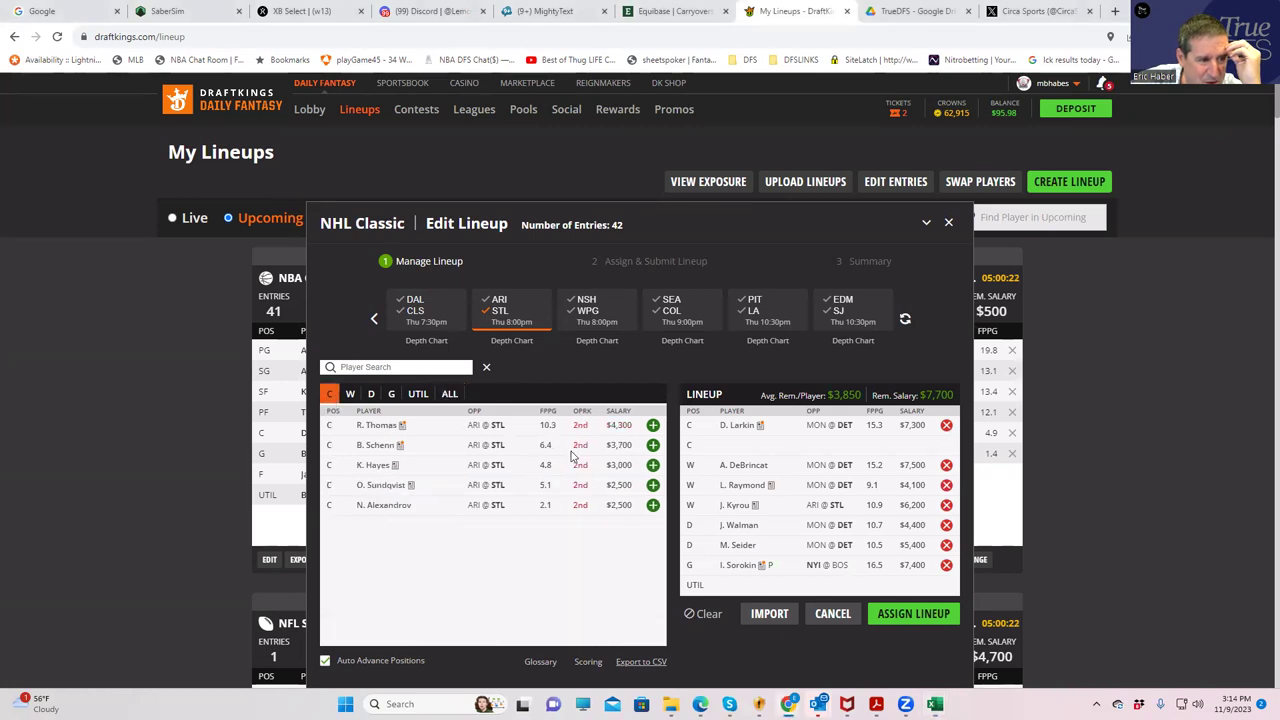
{"action": "left_click", "coordinate": [652, 446]}
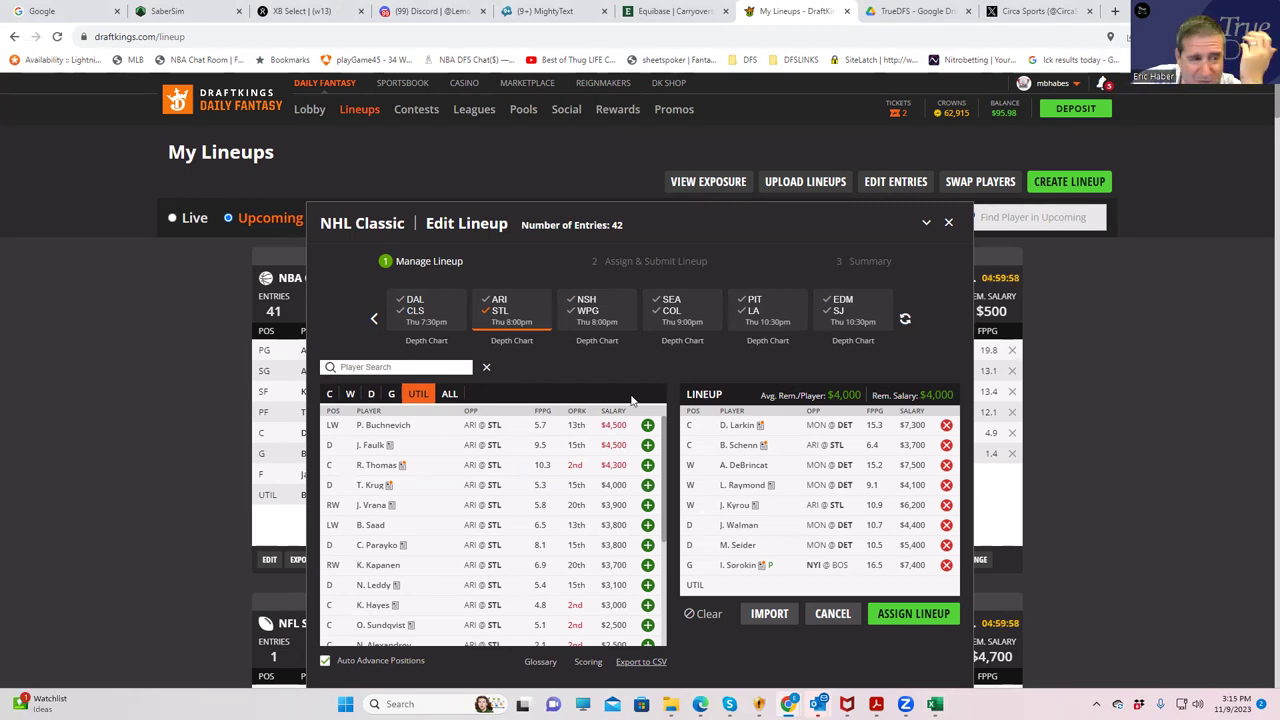
Step: Clear the STL filter from the player pool and review the NHLDK_Proj projections for a utility player, checking Marco Rossi's salary and opponent
{"action": "left_click", "coordinate": [495, 318]}
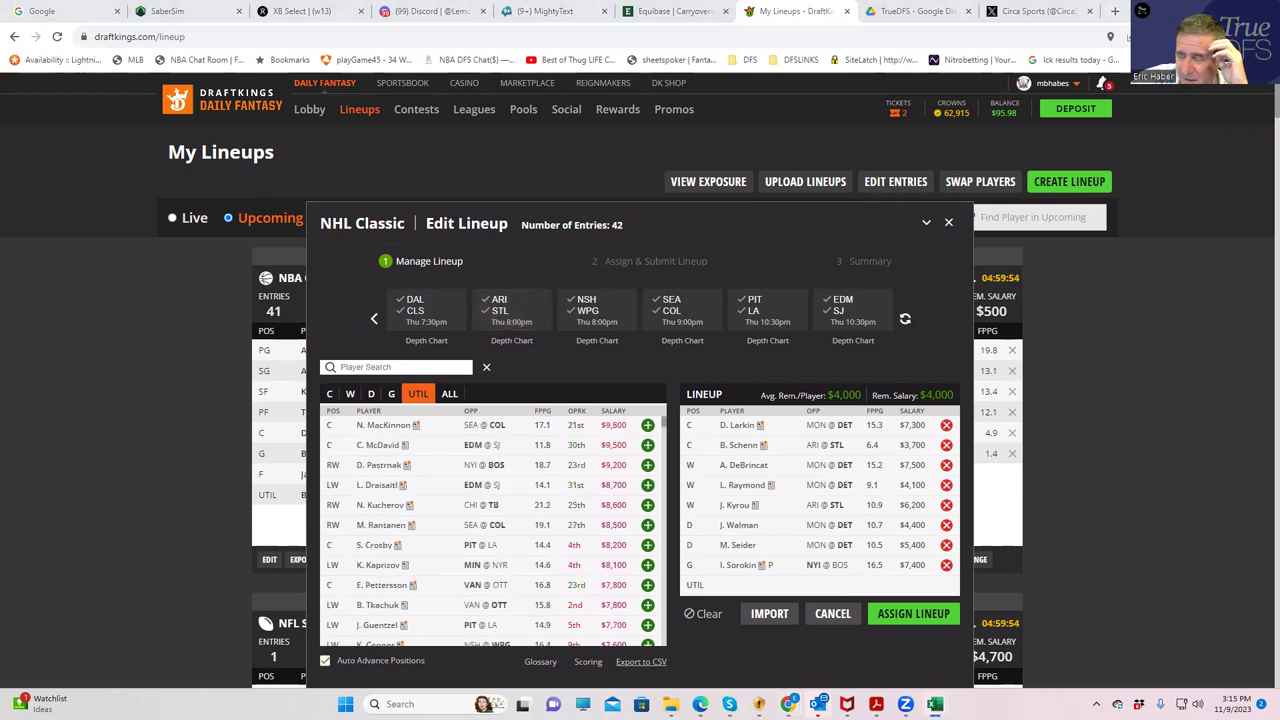
{"action": "key", "text": "alt+Tab"}
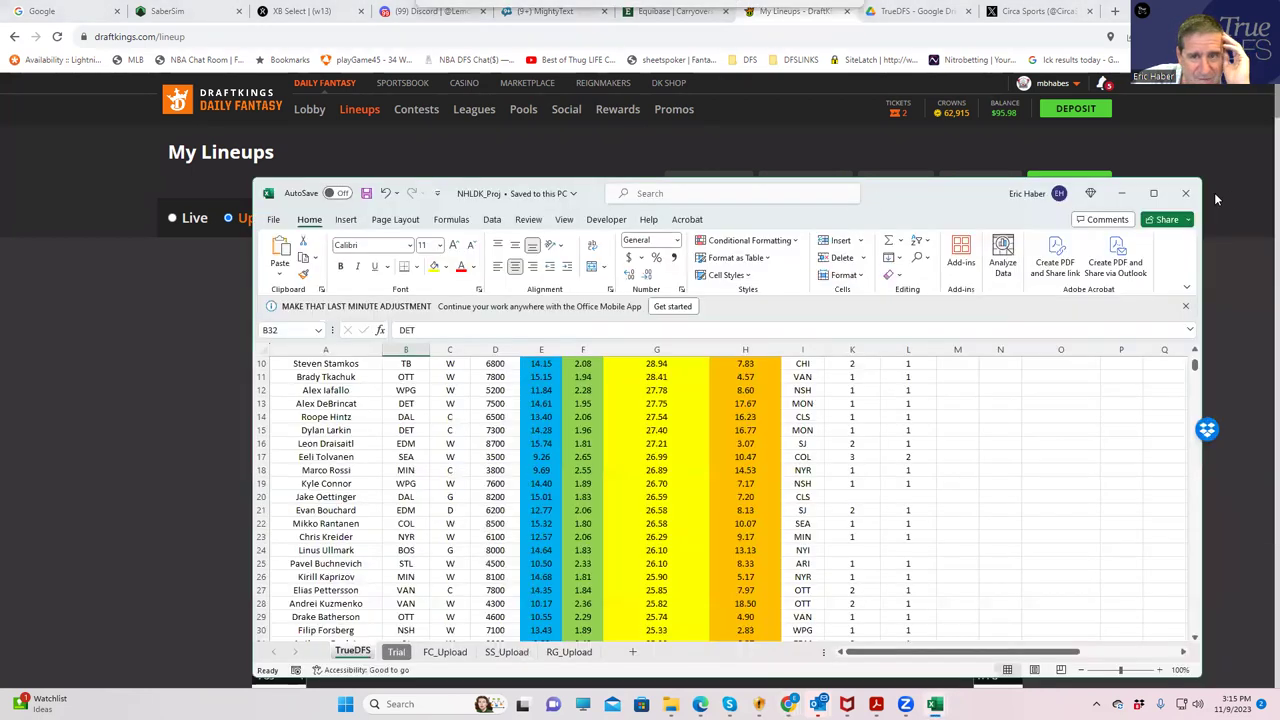
{"action": "left_click", "coordinate": [1152, 194]}
{"action": "scroll", "coordinate": [388, 262], "scroll_direction": "up", "scroll_amount": 3}
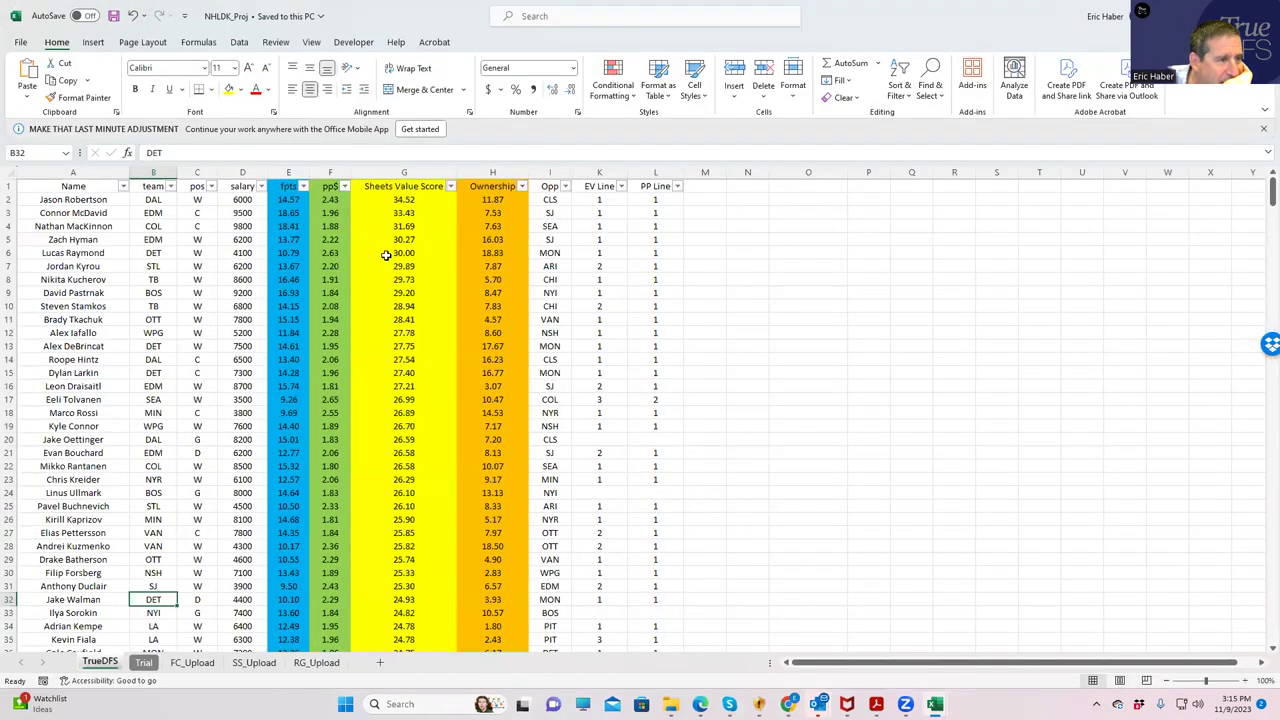
{"action": "left_click", "coordinate": [248, 253]}
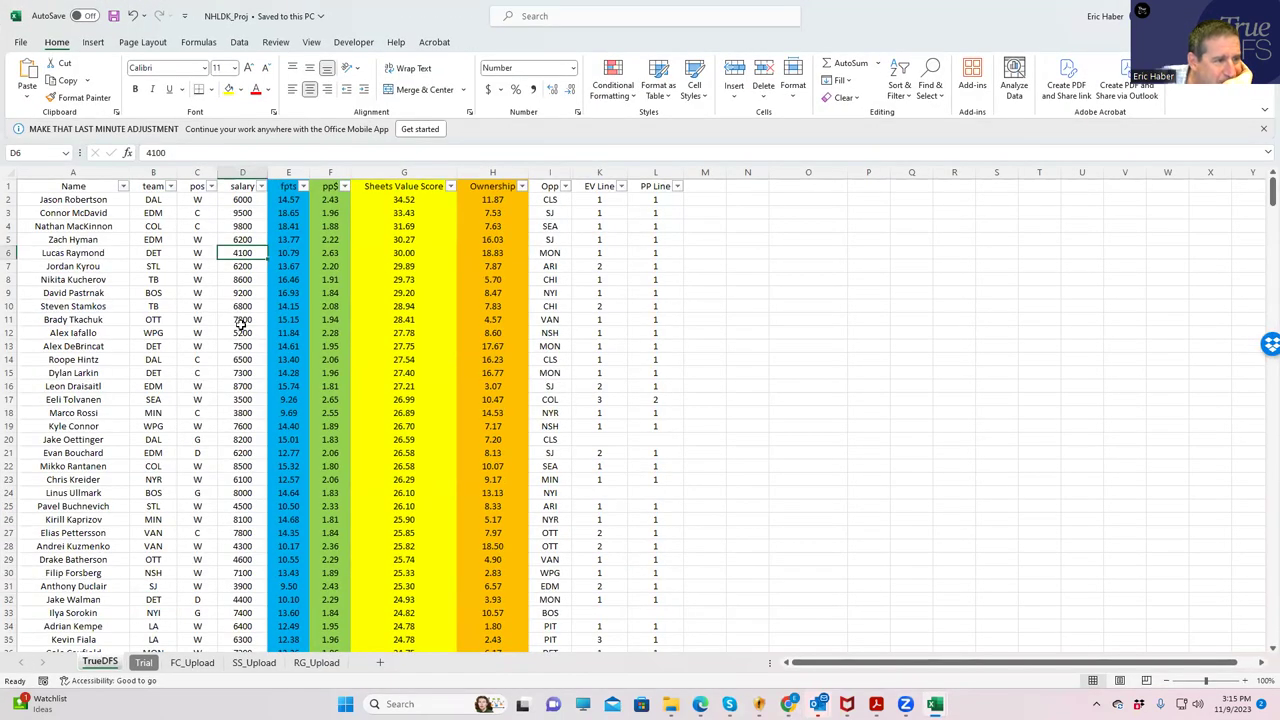
{"action": "left_click", "coordinate": [242, 412]}
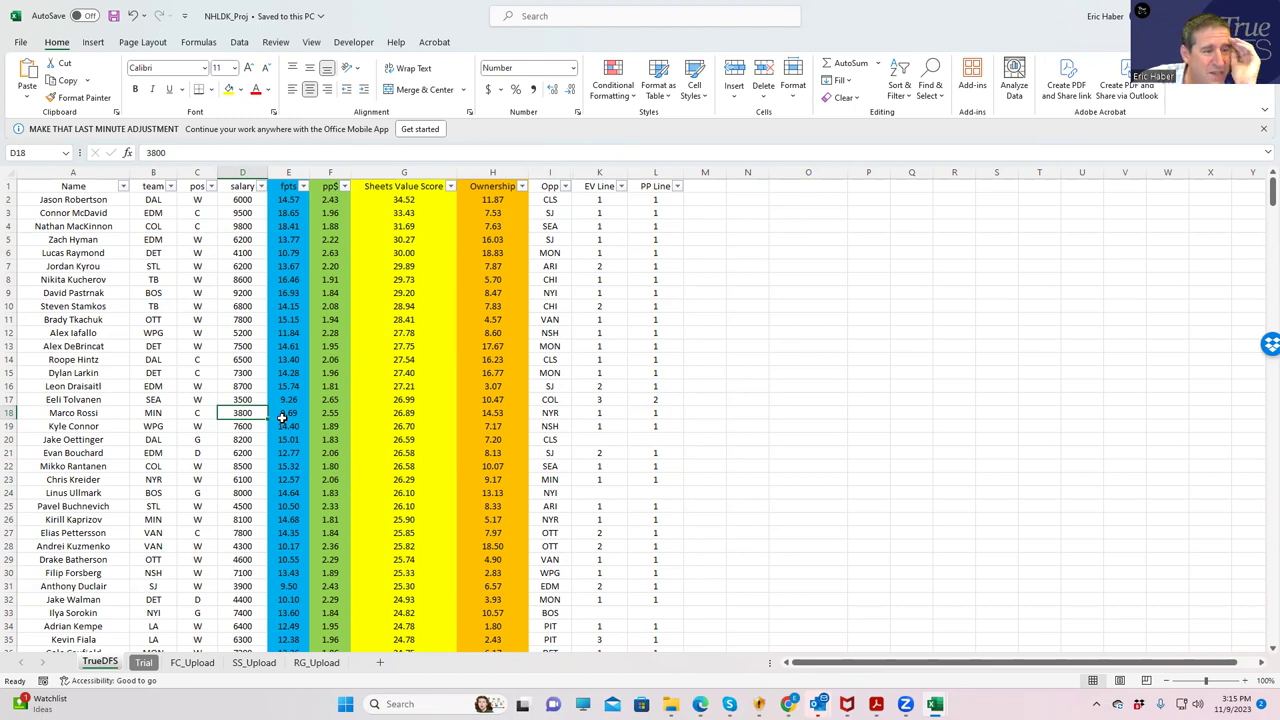
{"action": "left_click", "coordinate": [550, 411]}
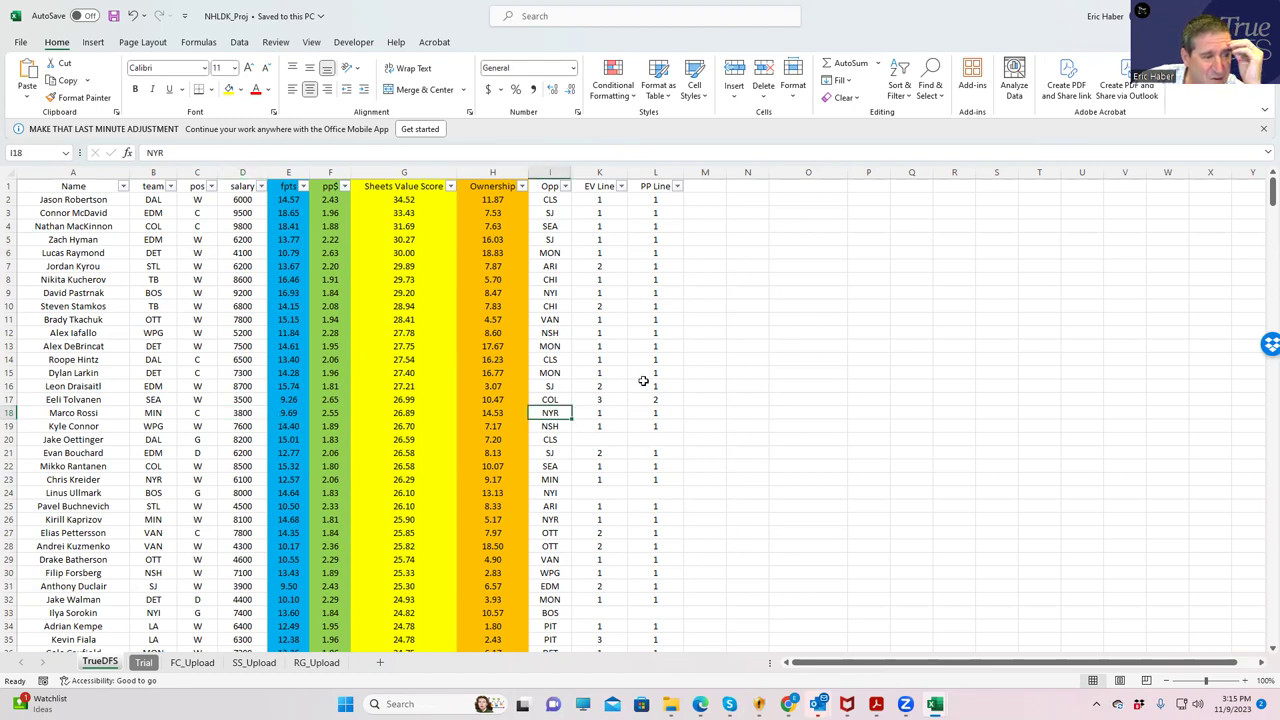
Step: Return to the DraftKings lineup, search the player pool for "rossi" and add center M. Rossi as the utility player
{"action": "key", "text": "alt+Tab"}
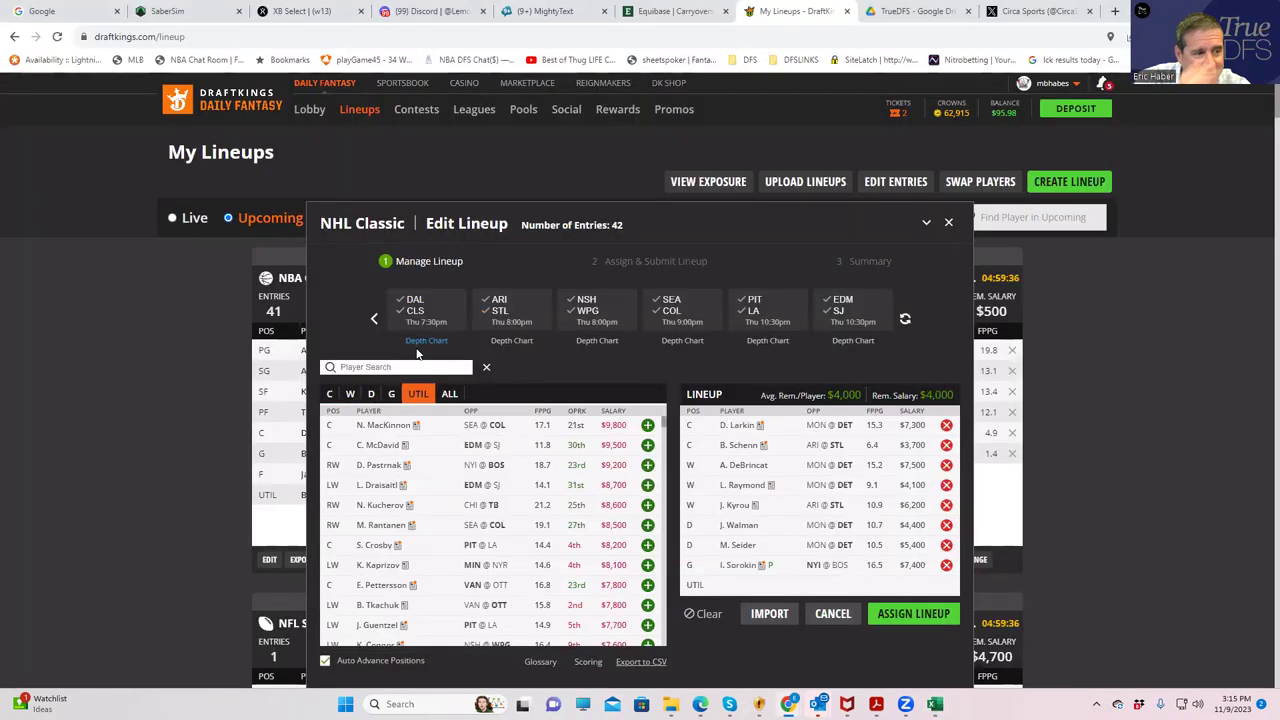
{"action": "left_click", "coordinate": [370, 367]}
{"action": "type", "text": "rossi"}
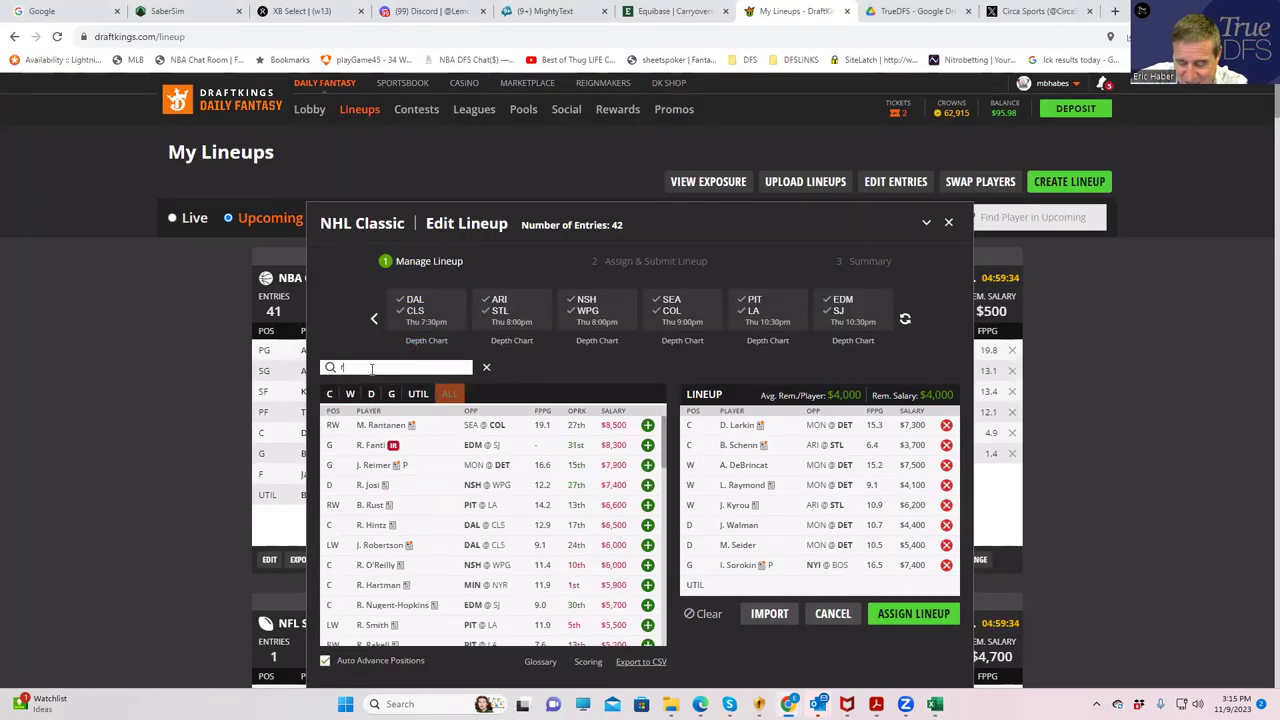
{"action": "left_click", "coordinate": [652, 427]}
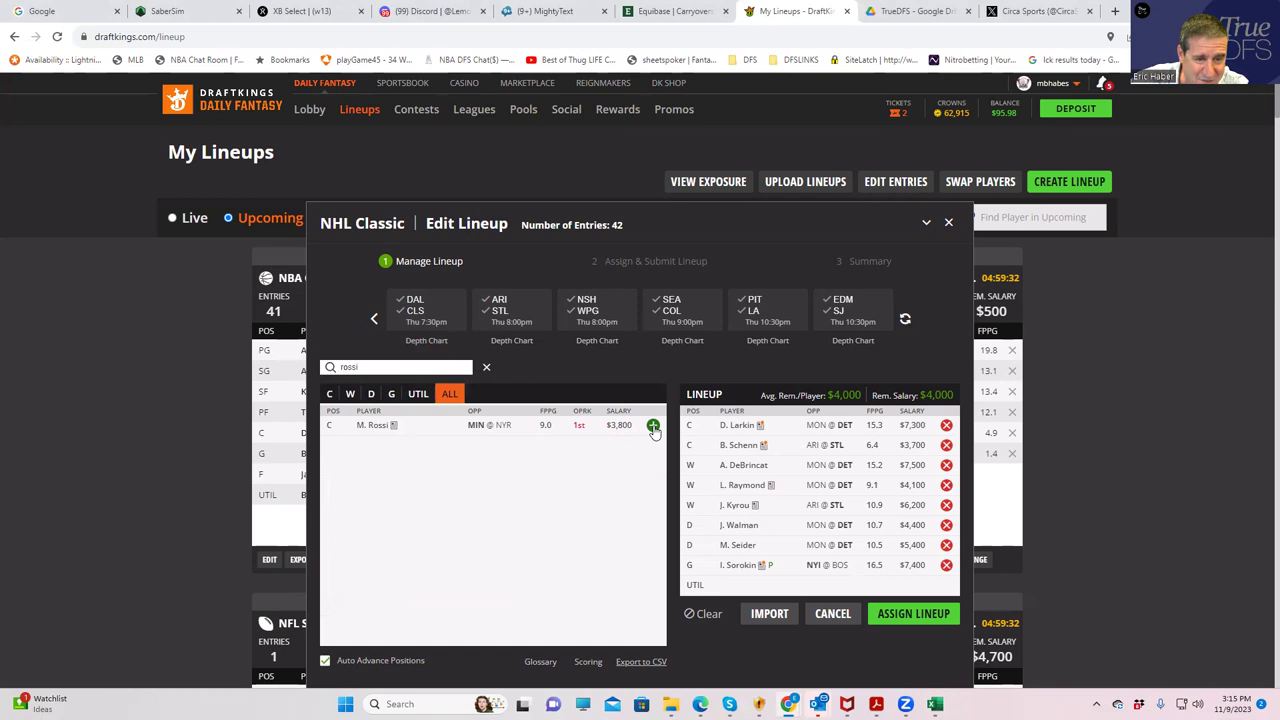
Step: Assign the completed NHL Classic lineup to all contest entries and close the lineup editor
{"action": "left_click", "coordinate": [885, 614]}
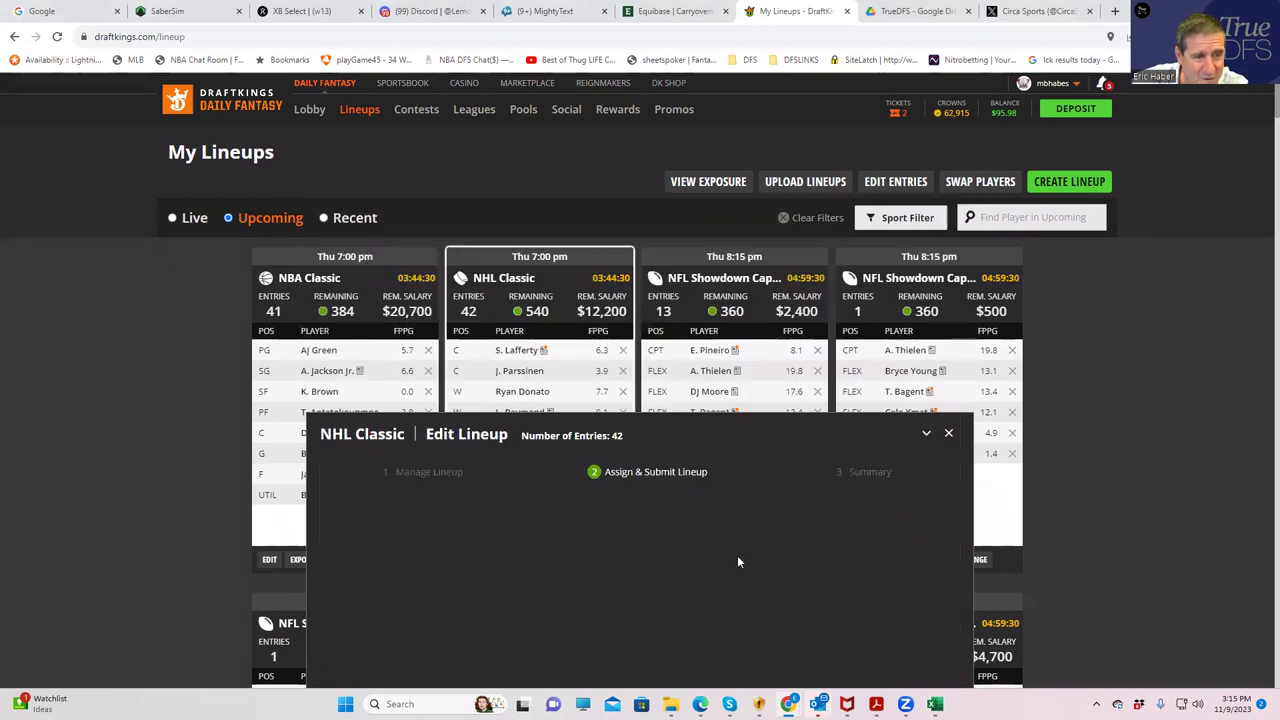
{"action": "left_click", "coordinate": [918, 668]}
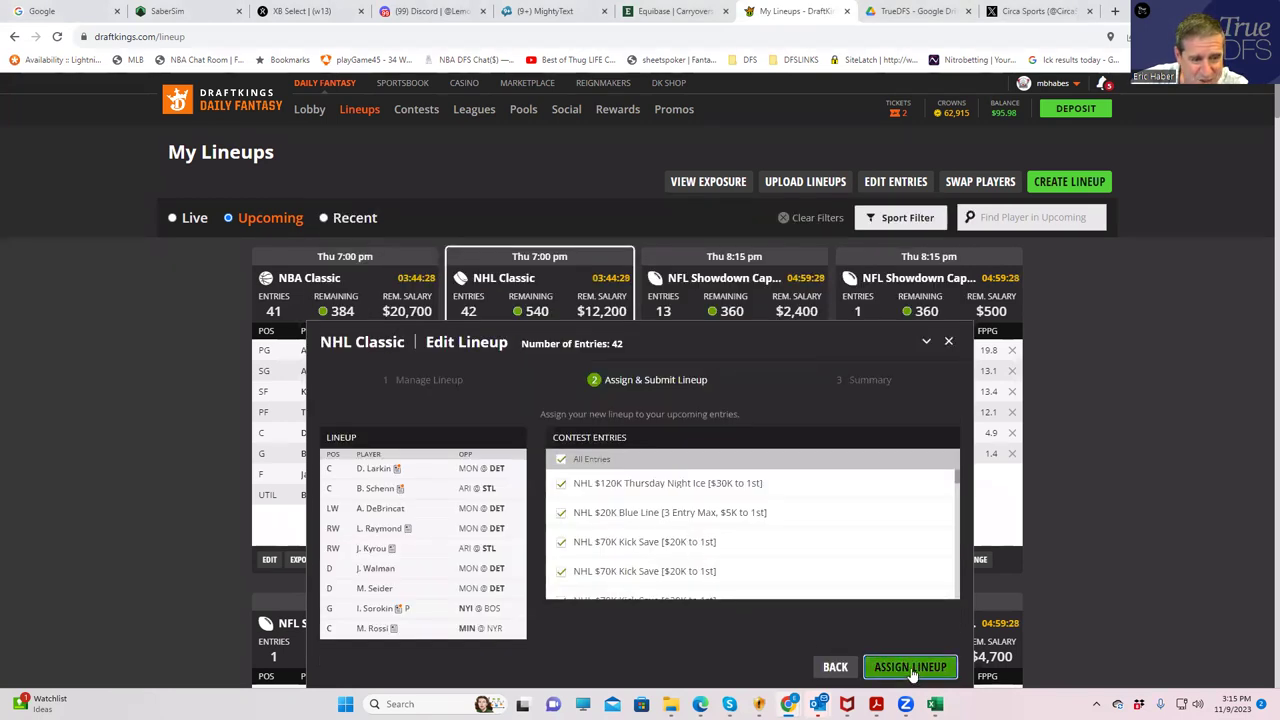
{"action": "left_click", "coordinate": [926, 667]}
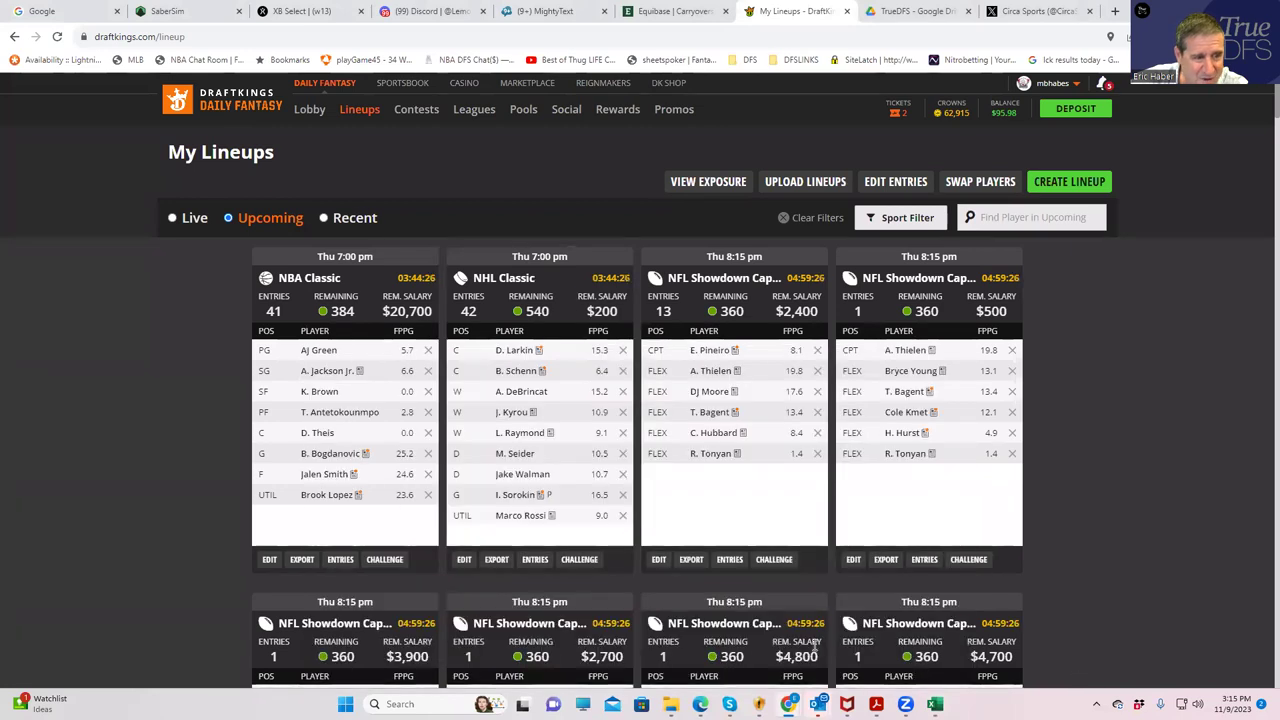
Step: Switch to SaberSim and upload NHLDK_Sim from the DFSSheets KrugNHL folder as custom data, excluding unlisted players
{"action": "left_click", "coordinate": [176, 13]}
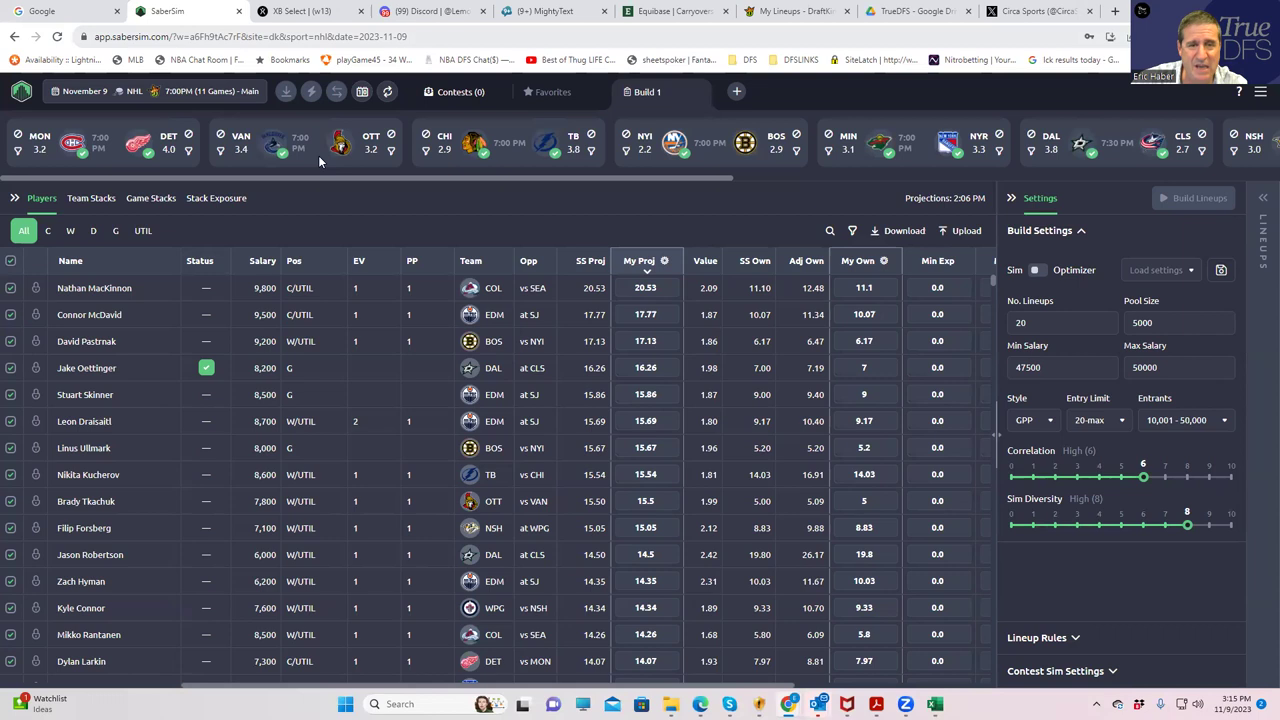
{"action": "left_click", "coordinate": [955, 231]}
{"action": "left_click", "coordinate": [830, 178]}
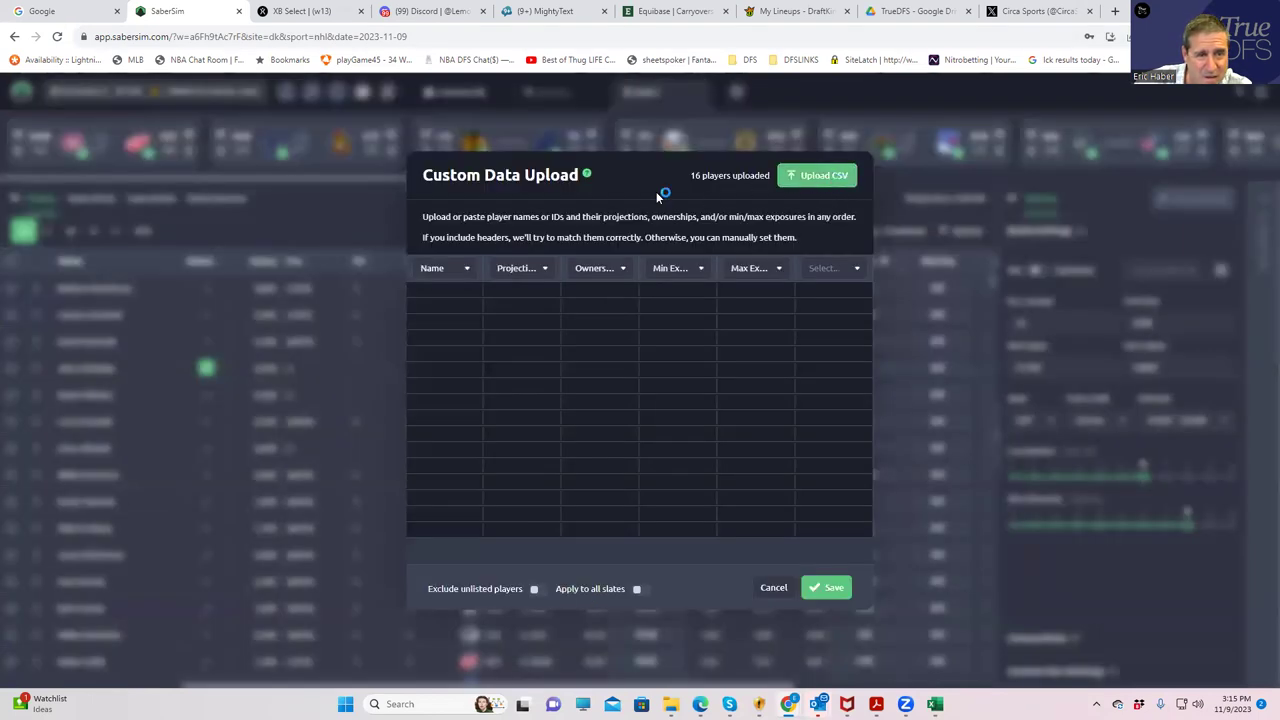
{"action": "scroll", "coordinate": [77, 206], "scroll_direction": "down", "scroll_amount": 1}
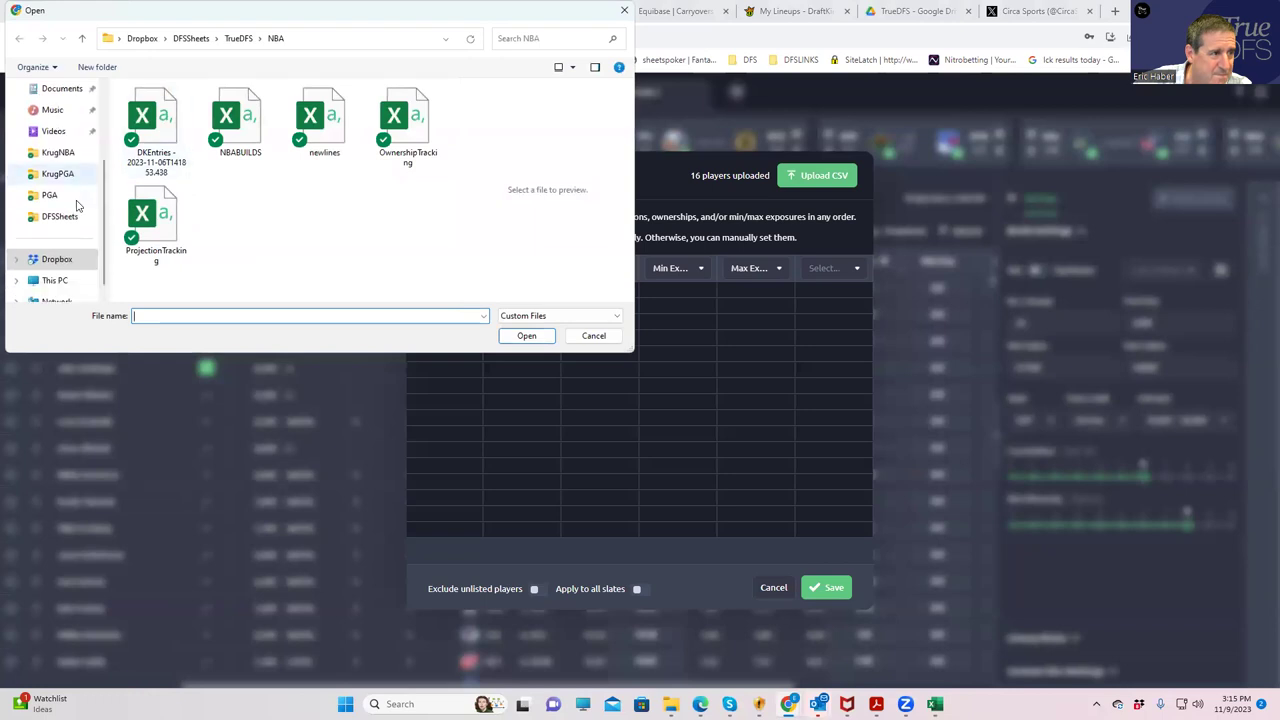
{"action": "left_click", "coordinate": [60, 216]}
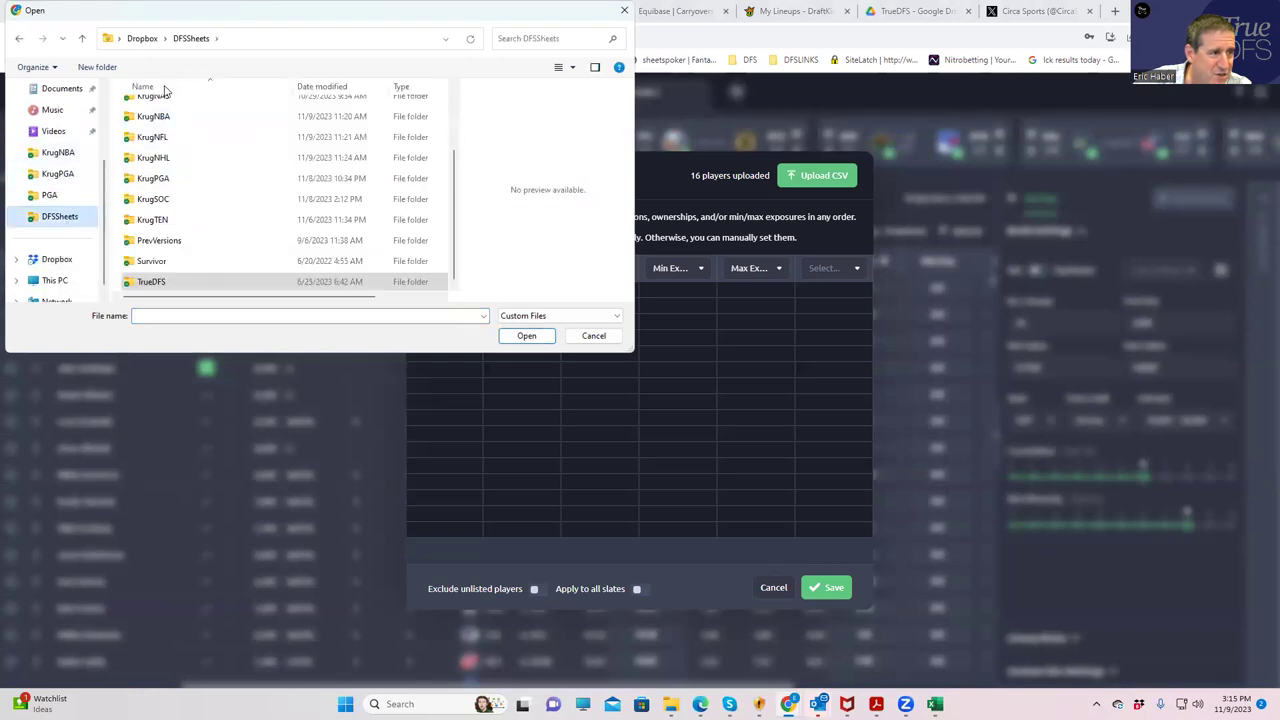
{"action": "double_click", "coordinate": [152, 160]}
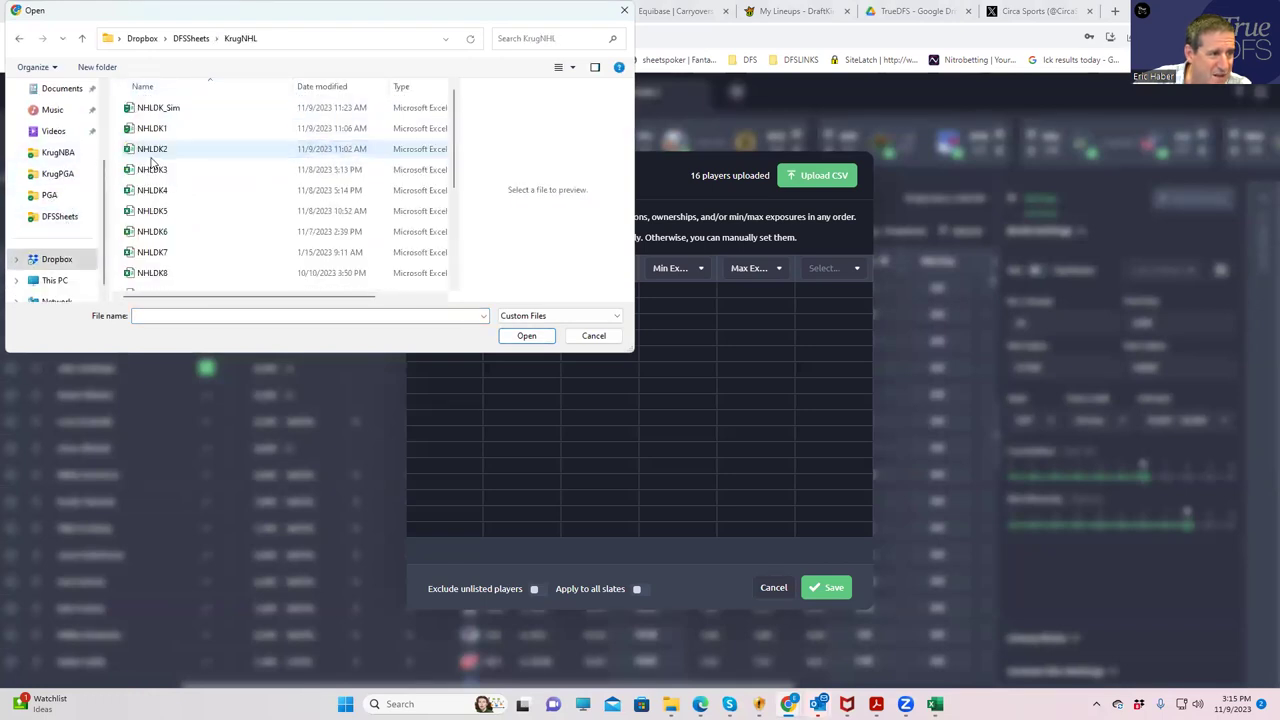
{"action": "left_click", "coordinate": [170, 112]}
{"action": "left_click", "coordinate": [530, 340]}
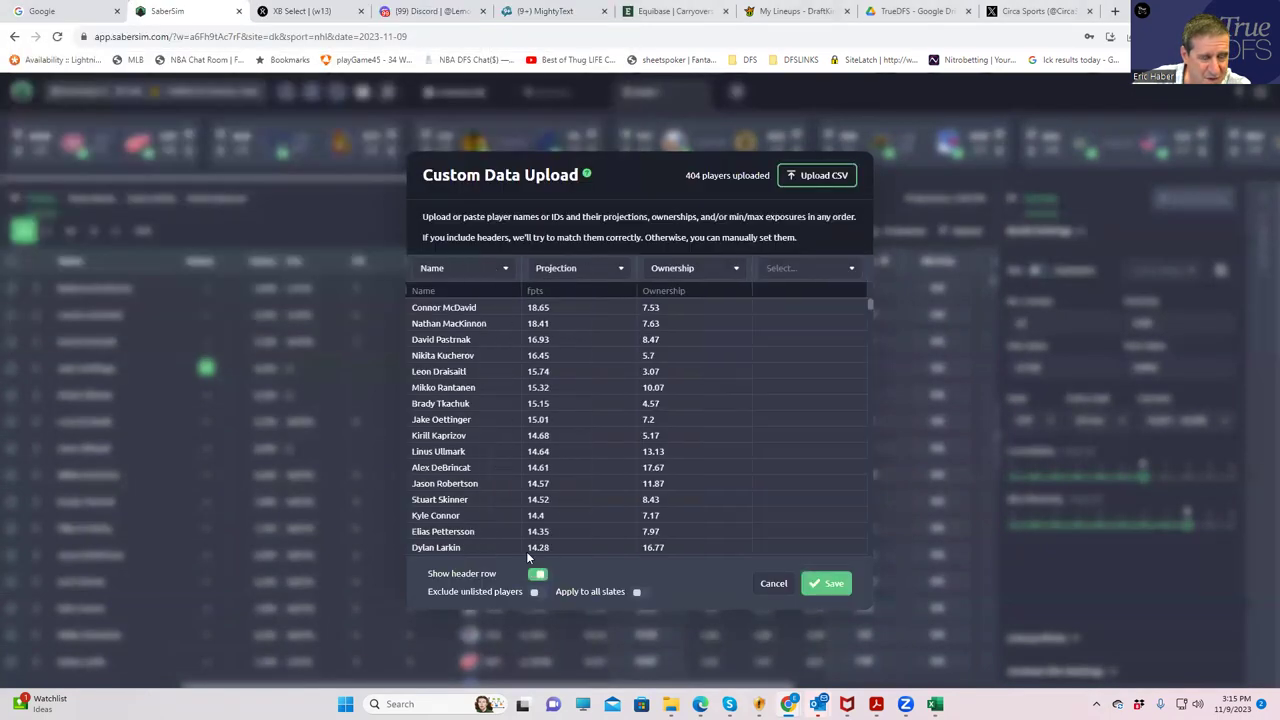
{"action": "left_click", "coordinate": [538, 591]}
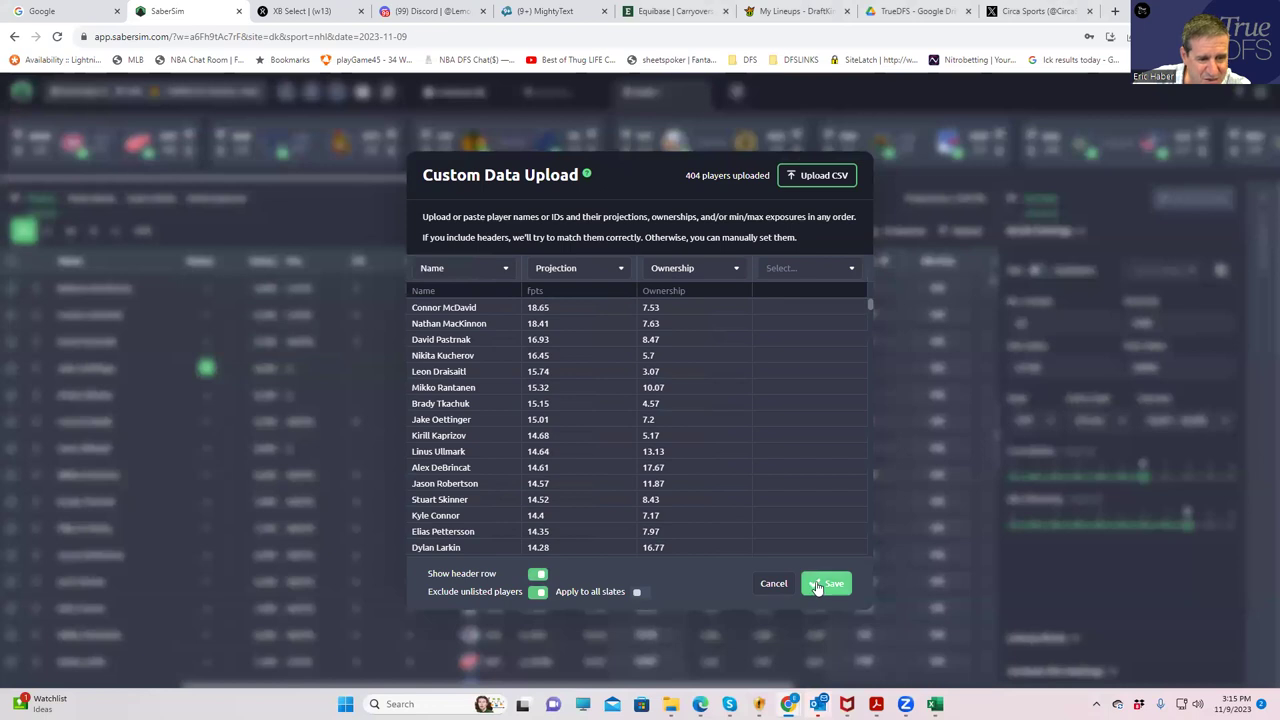
{"action": "left_click", "coordinate": [812, 586]}
Step: Set the number of lineups to 40 and start building the lineups
{"action": "left_click", "coordinate": [826, 324]}
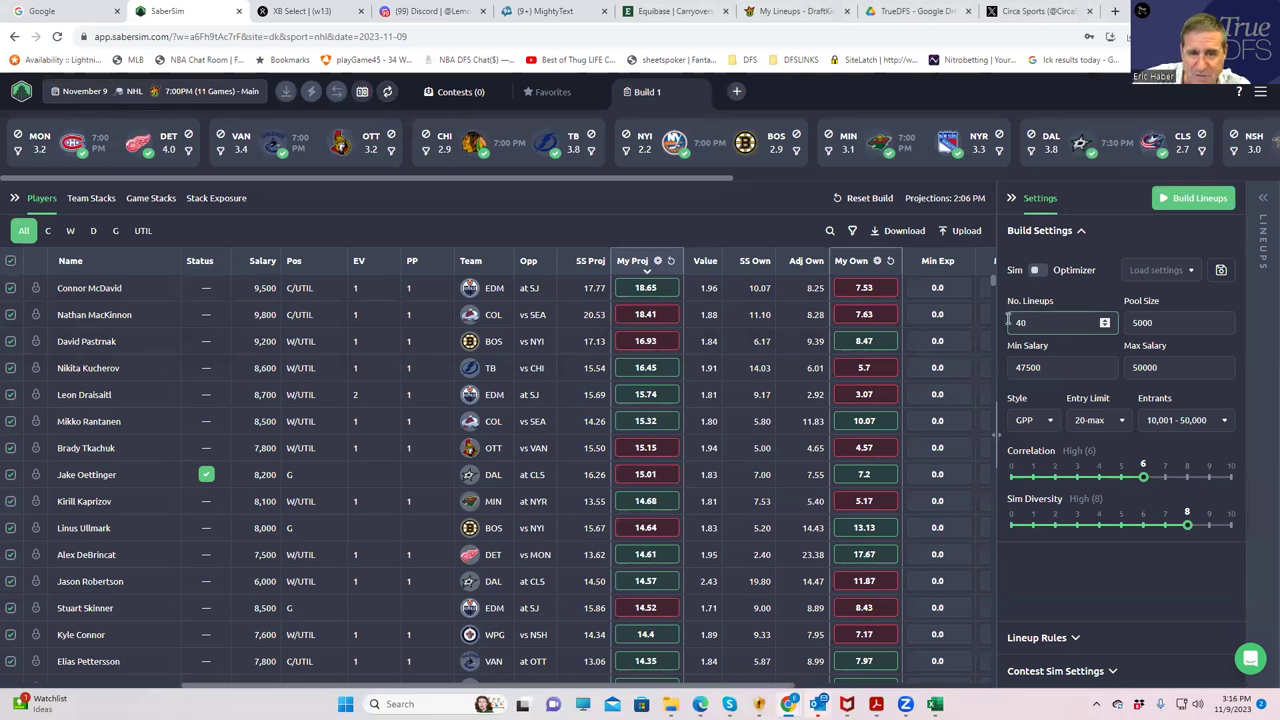
{"action": "left_click", "coordinate": [1178, 201]}
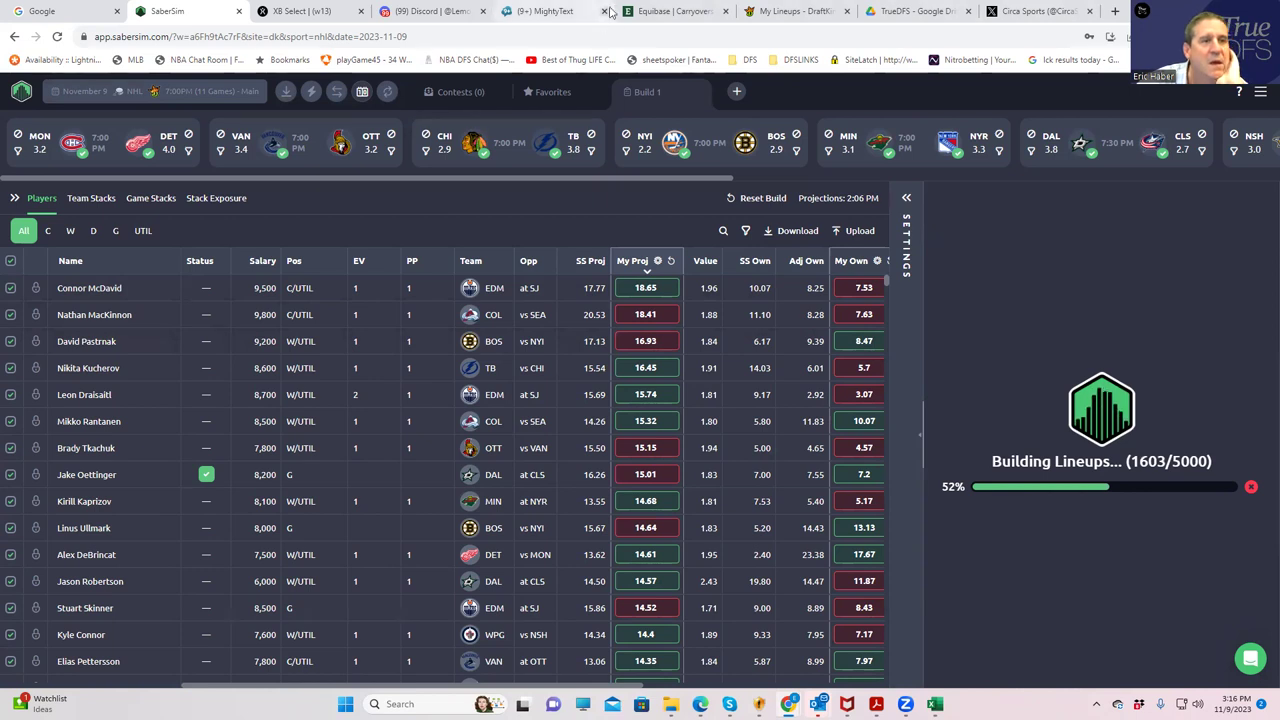
{"action": "left_click", "coordinate": [787, 14]}
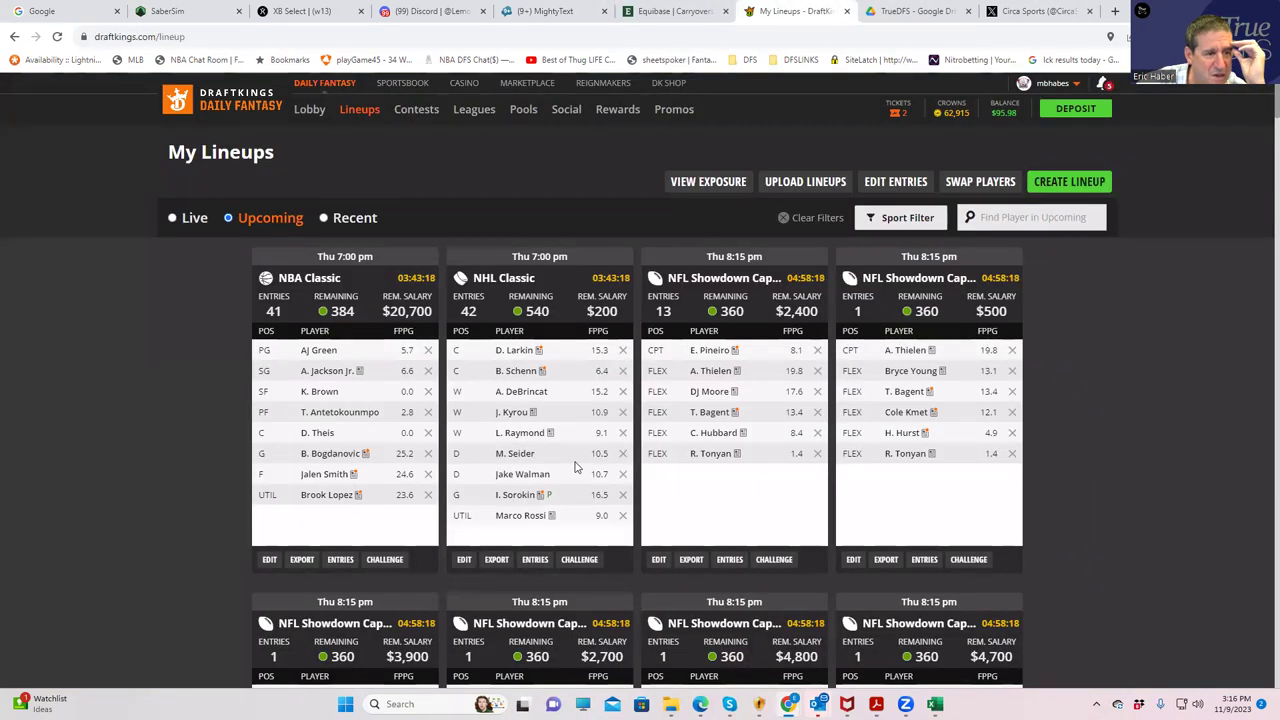
{"action": "left_click", "coordinate": [913, 14]}
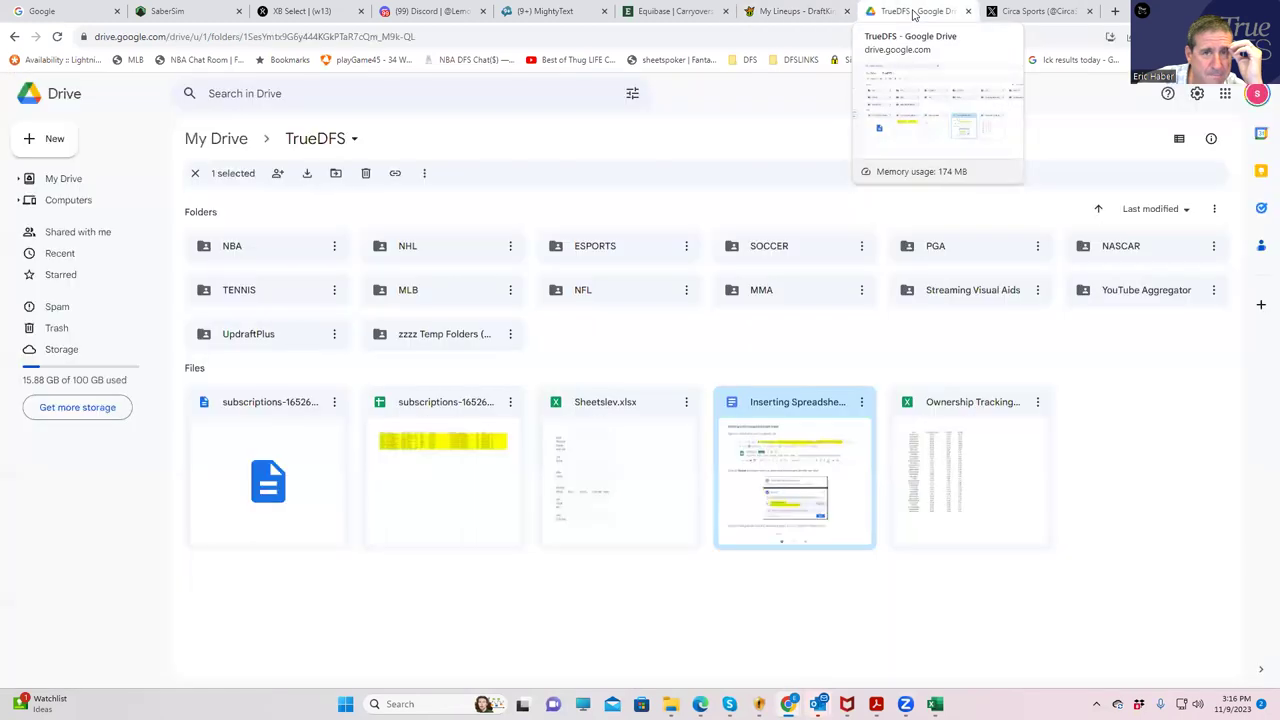
{"action": "left_click", "coordinate": [557, 14]}
{"action": "left_click", "coordinate": [466, 14]}
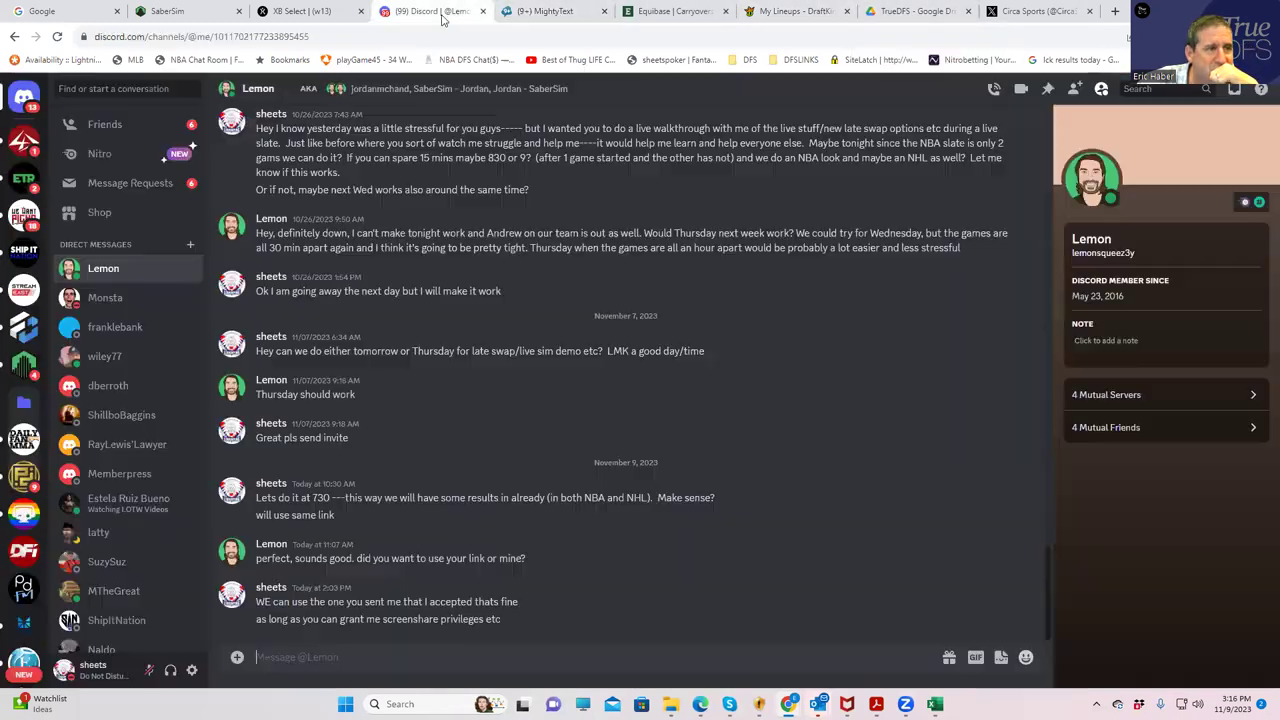
{"action": "left_click", "coordinate": [331, 14]}
{"action": "left_click", "coordinate": [141, 12]}
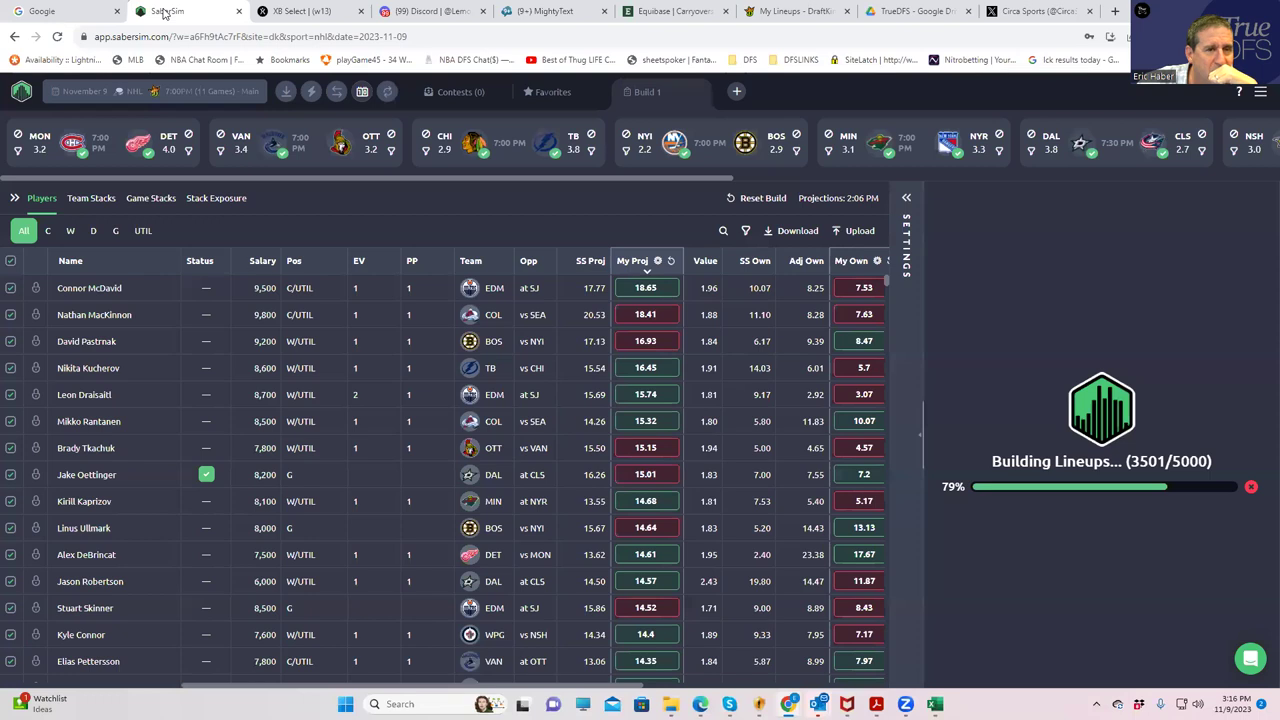